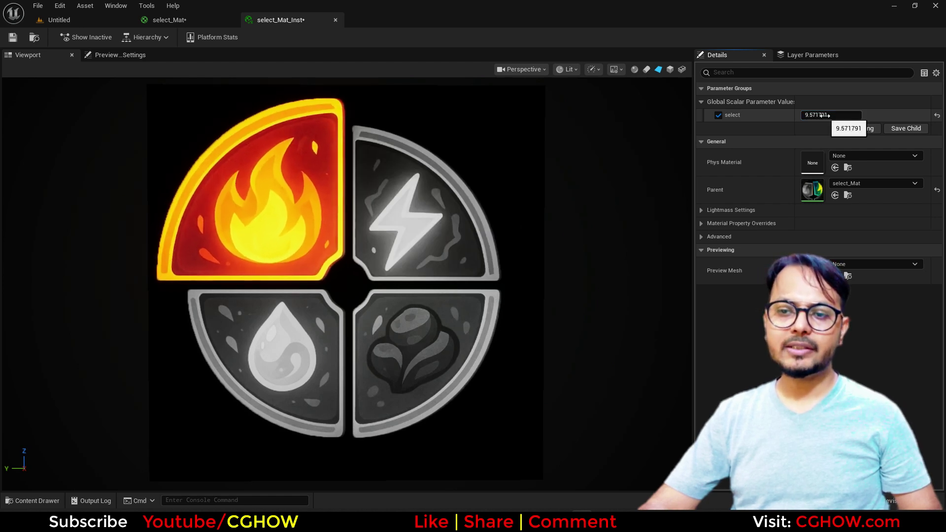
- Preview the wheel's segments by varying the material instance's select parameter, including resetting it to its default
mouse_move(825, 115)
mouse_down()
mouse_move(835, 116)
mouse_move(817, 115)
mouse_up()
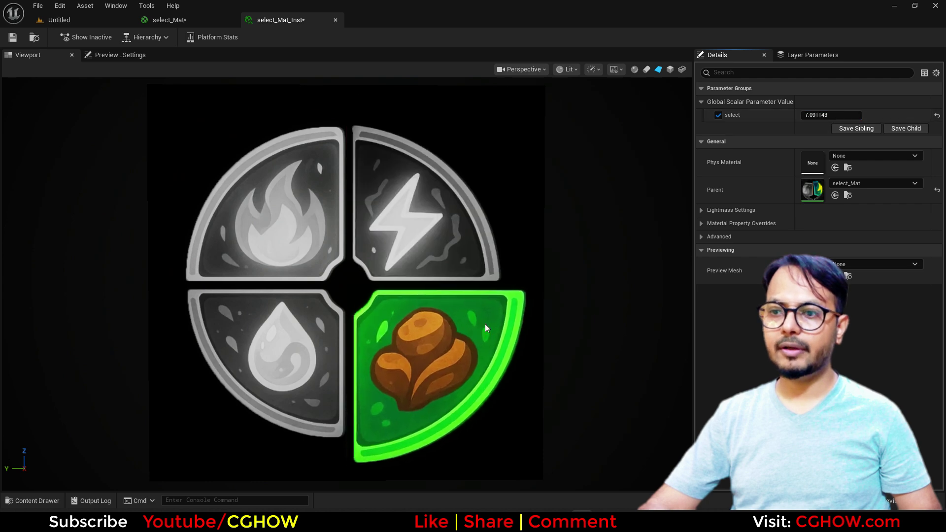
click(937, 115)
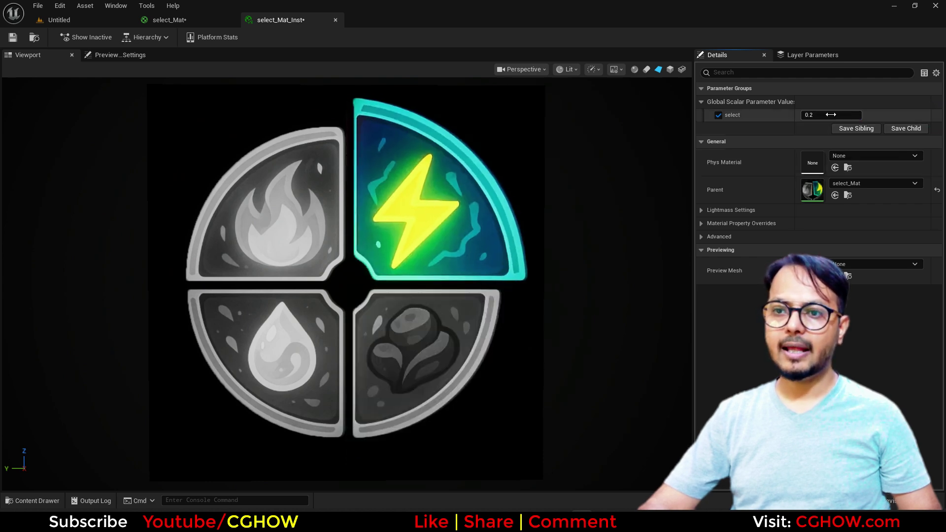
drag(831, 114, 844, 116)
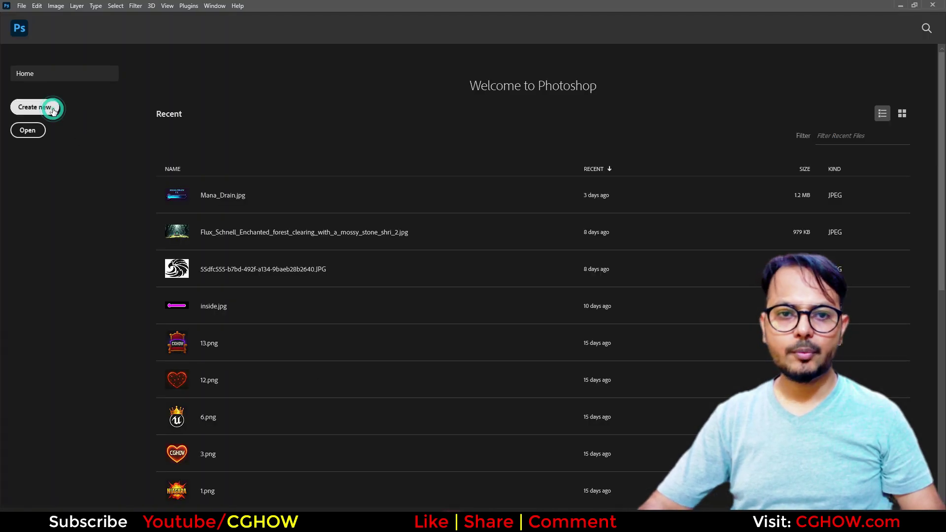
- Switch to Photoshop and create a new 1024 x 1024 px document at 72 ppi with a black background
click(47, 107)
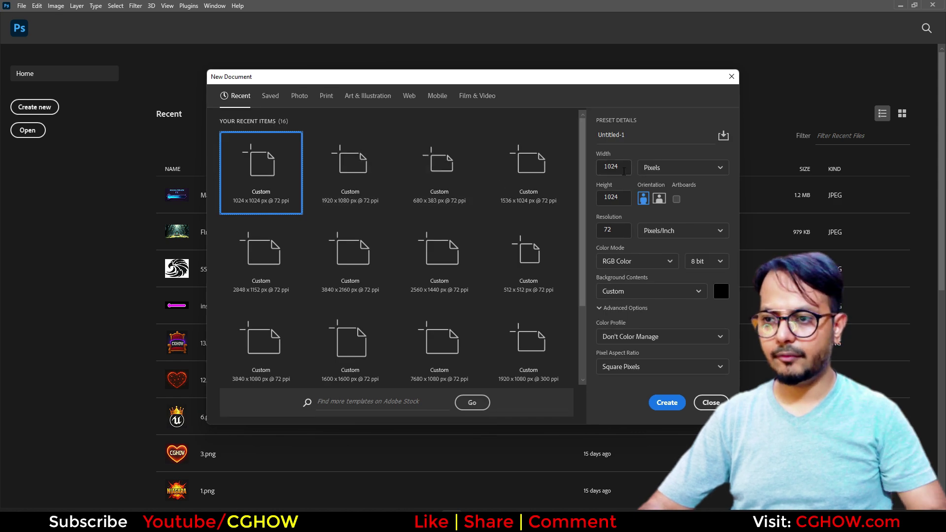
click(624, 170)
click(666, 403)
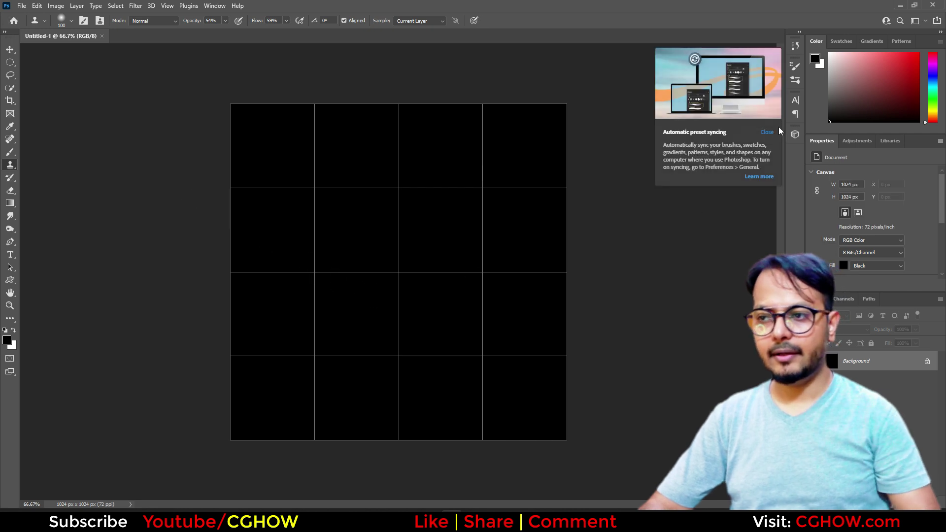
click(768, 132)
- Draw a white-filled circle about 784 px in diameter on a new layer and centre it on the canvas
click(10, 62)
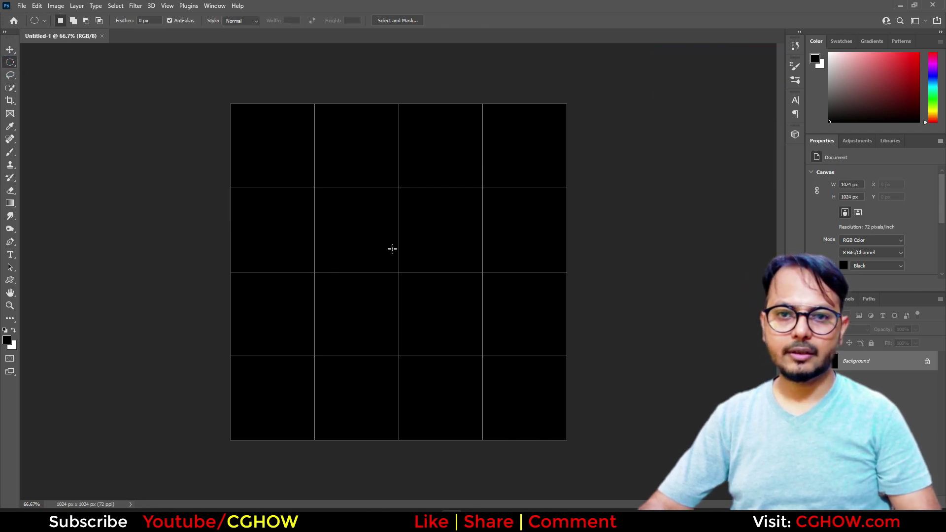
shift+drag(289, 150, 537, 403)
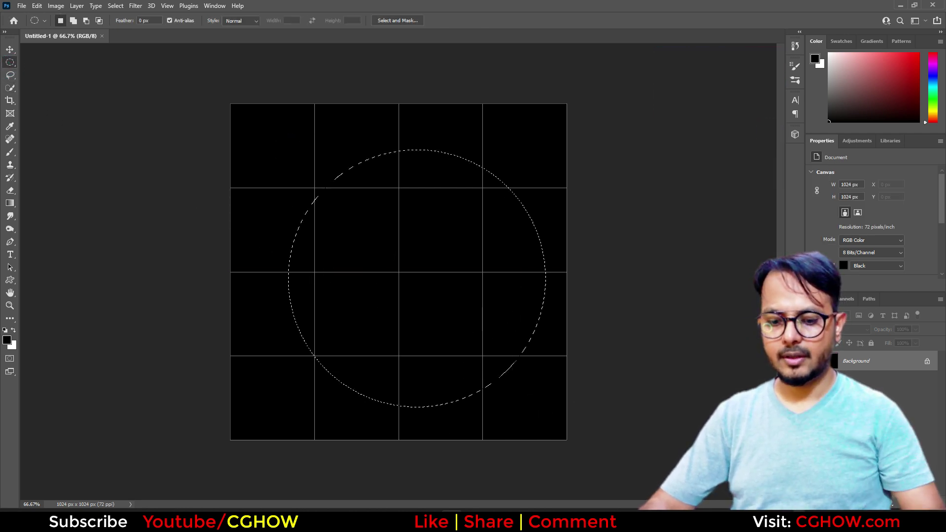
key(ctrl+shift+alt+n)
key(ctrl+BackSpace)
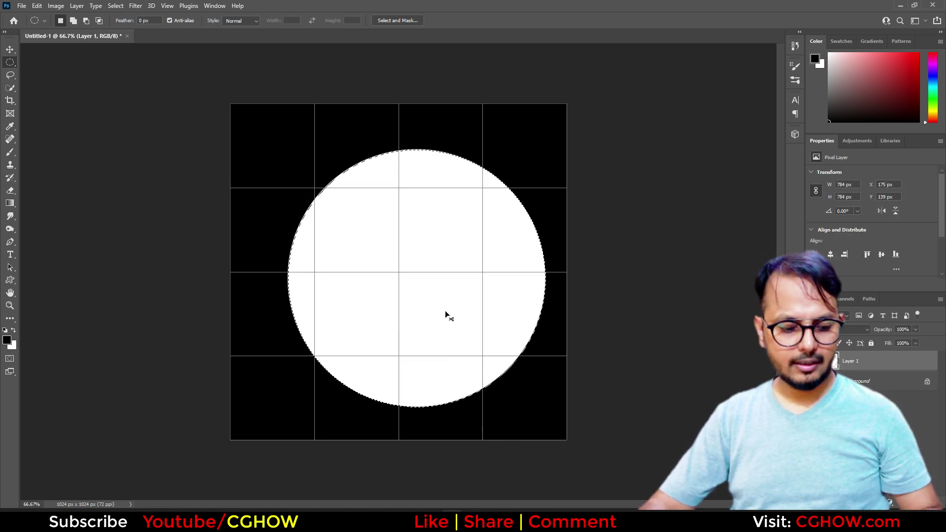
key(ctrl+t)
drag(457, 264, 416, 273)
key(Return)
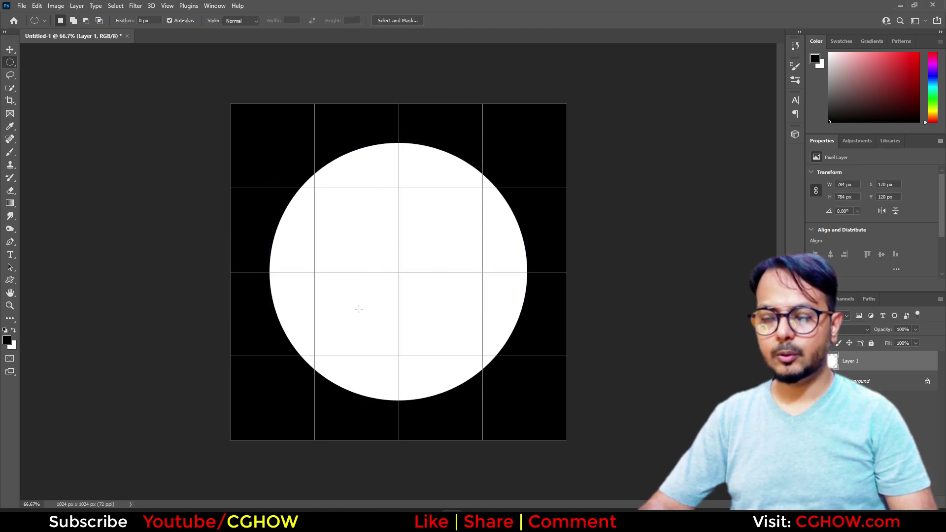
- Invert the circle's colour to black and hide the Background layer
key(ctrl+i)
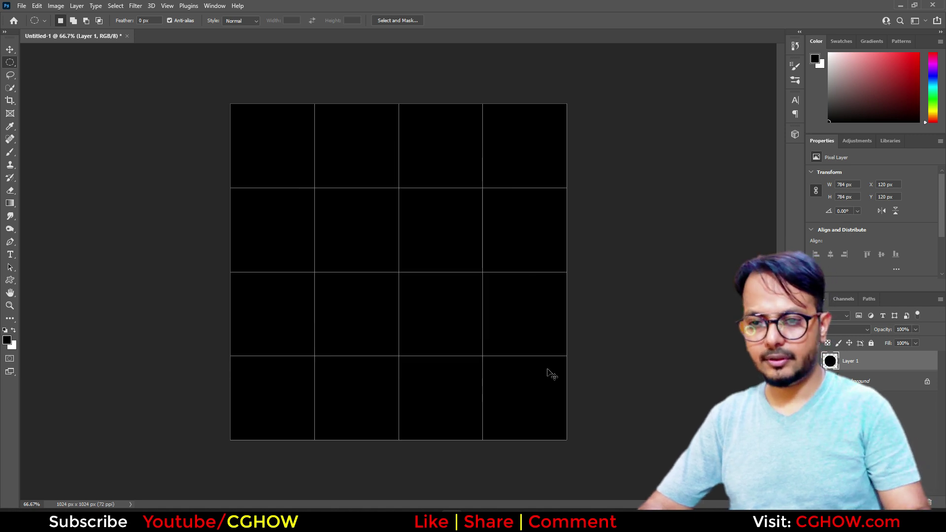
click(813, 382)
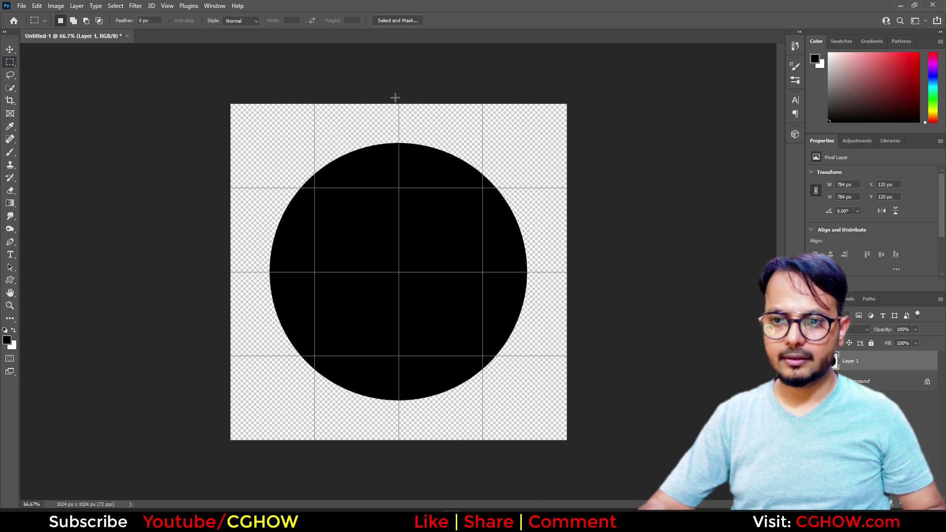
- Cut a vertical gap about 31 px wide through the middle of the circle, spanning the full canvas height
drag(396, 97, 409, 457)
alt+drag(469, 87, 407, 459)
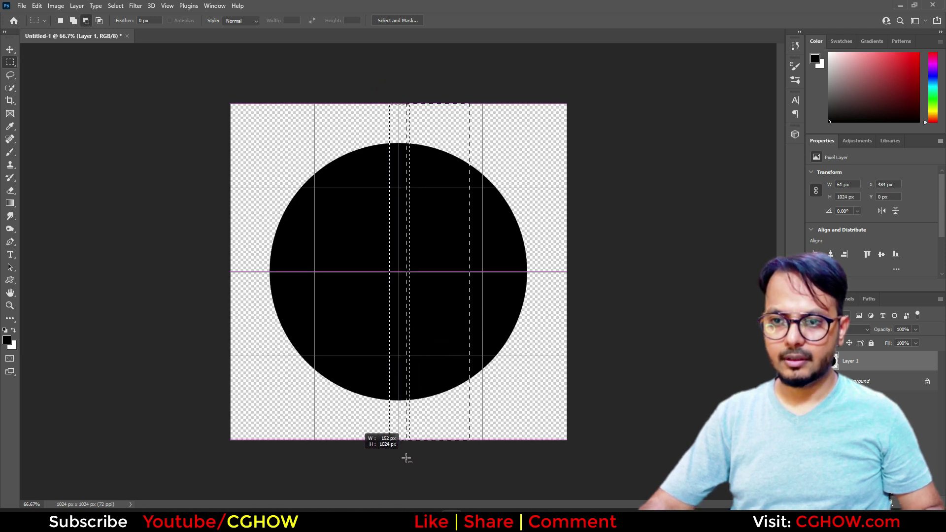
drag(347, 78, 394, 490)
key(Delete)
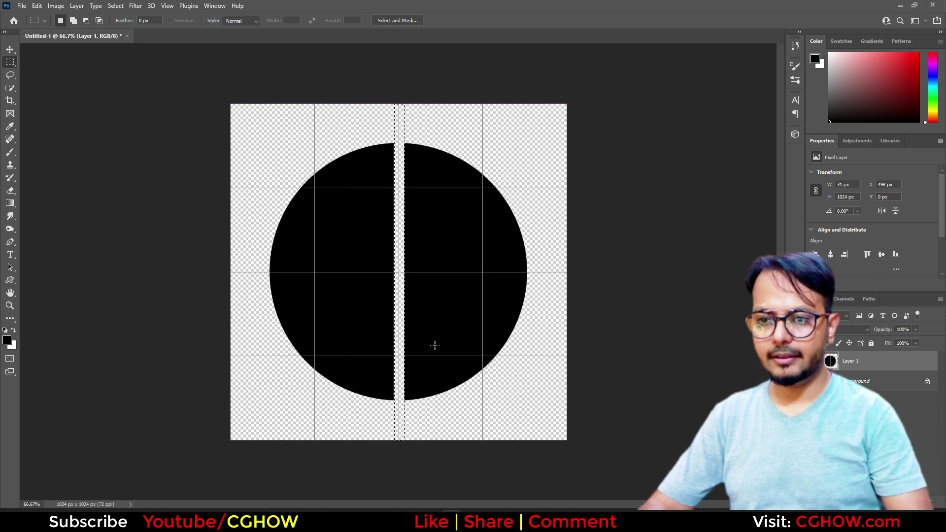
key(ctrl+d)
- Cut a horizontal gap about 32 px high through the middle of the circle and hide the grid
drag(213, 253, 553, 302)
alt+drag(226, 277, 579, 316)
alt+drag(199, 227, 638, 266)
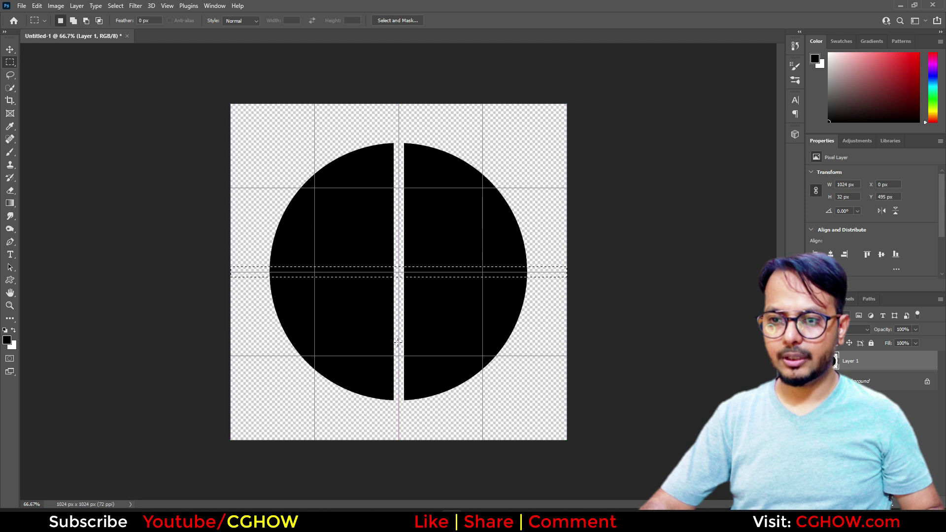
key(Delete)
key(ctrl+d)
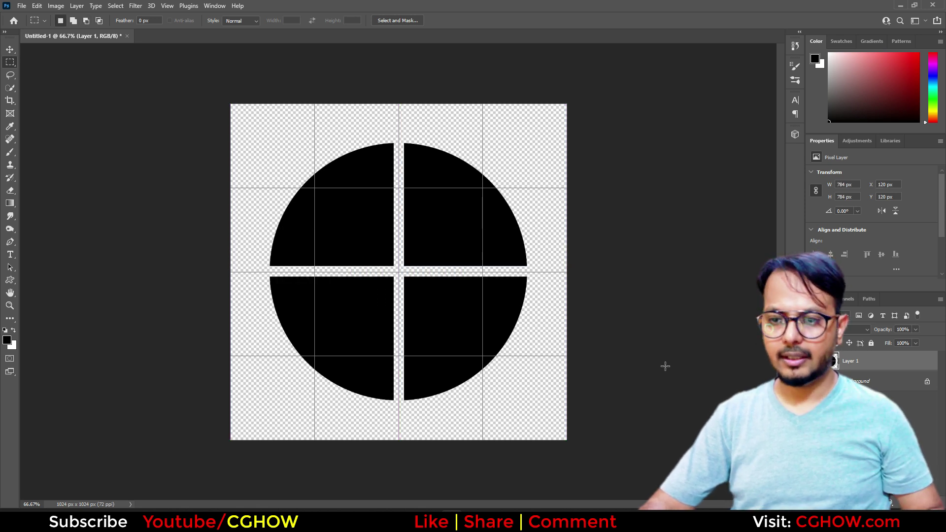
key(ctrl+apostrophe)
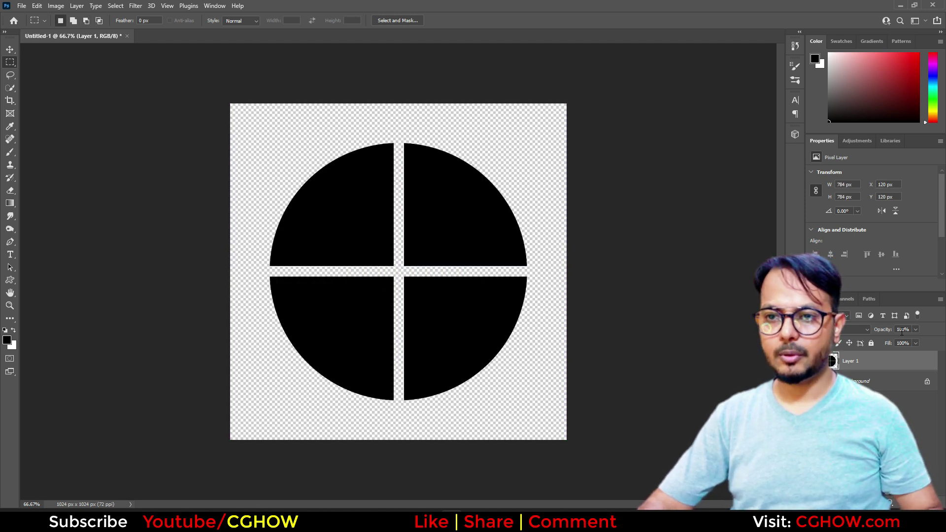
- Add a Stroke layer style to the quadrants with a solid white color fill, size 16 px and position Inside
right_click(833, 361)
click(851, 167)
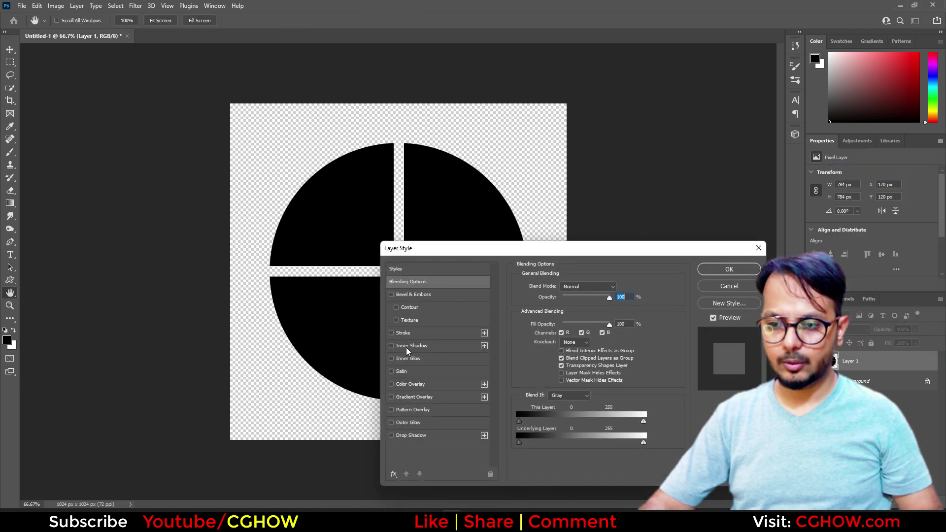
click(405, 334)
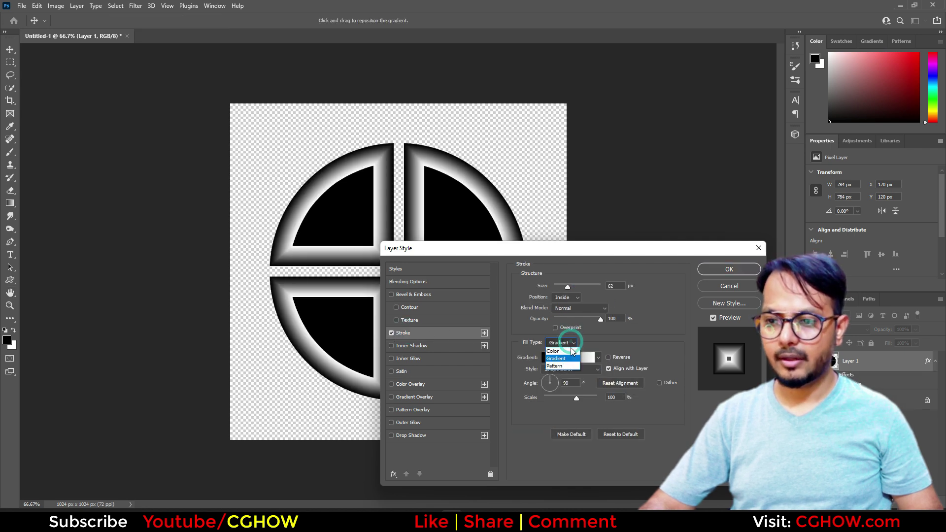
click(553, 351)
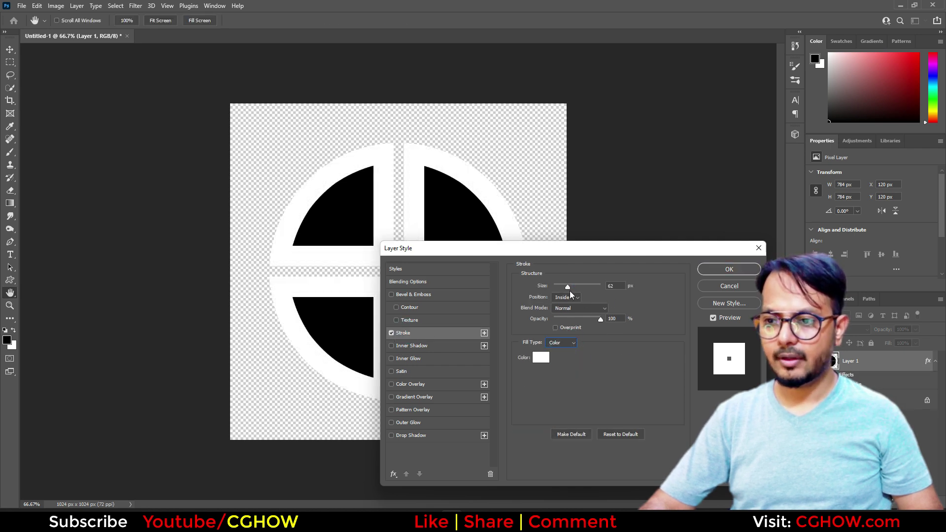
drag(565, 291, 559, 287)
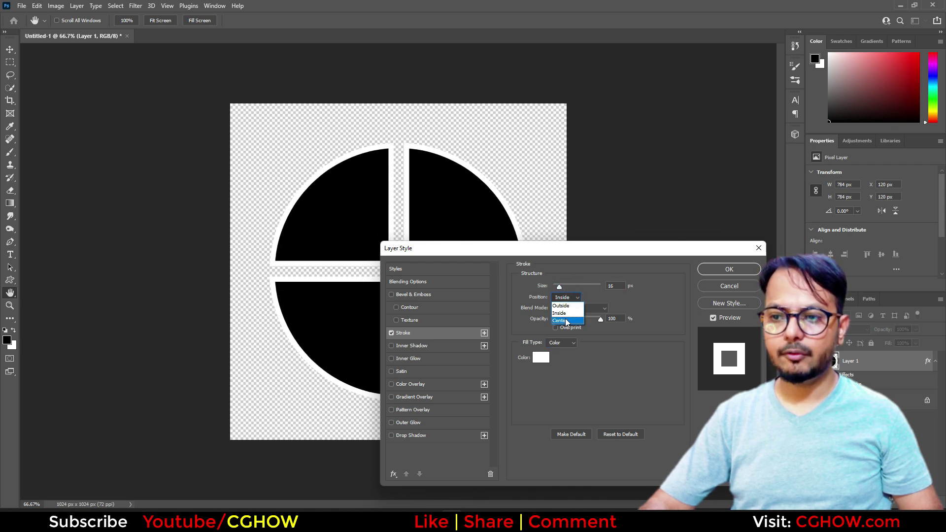
click(567, 307)
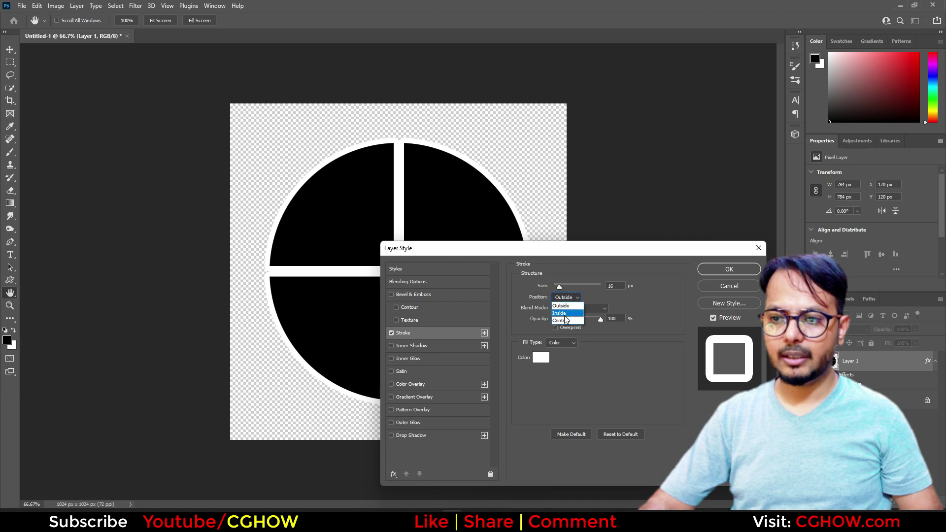
click(564, 314)
click(725, 269)
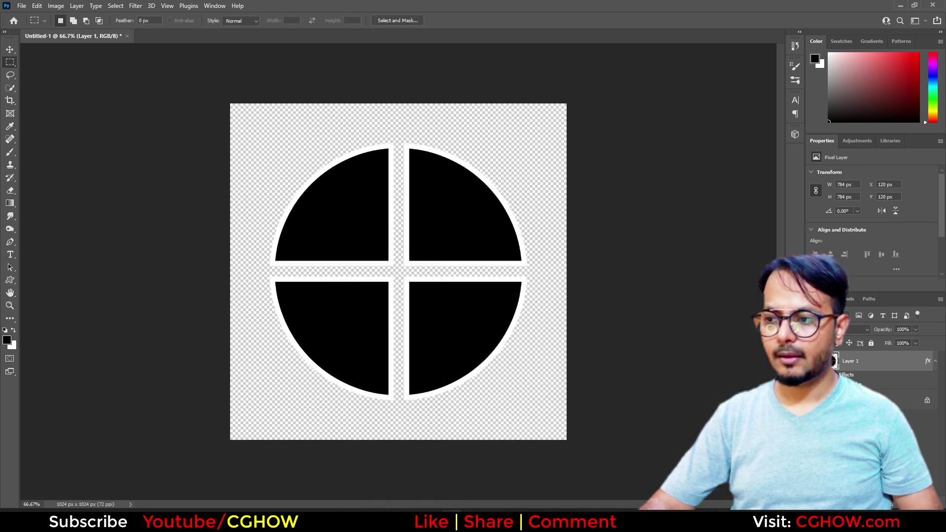
- Show the Background layer and merge the stroked quadrants into a new layer so the stroke is rasterized
click(813, 400)
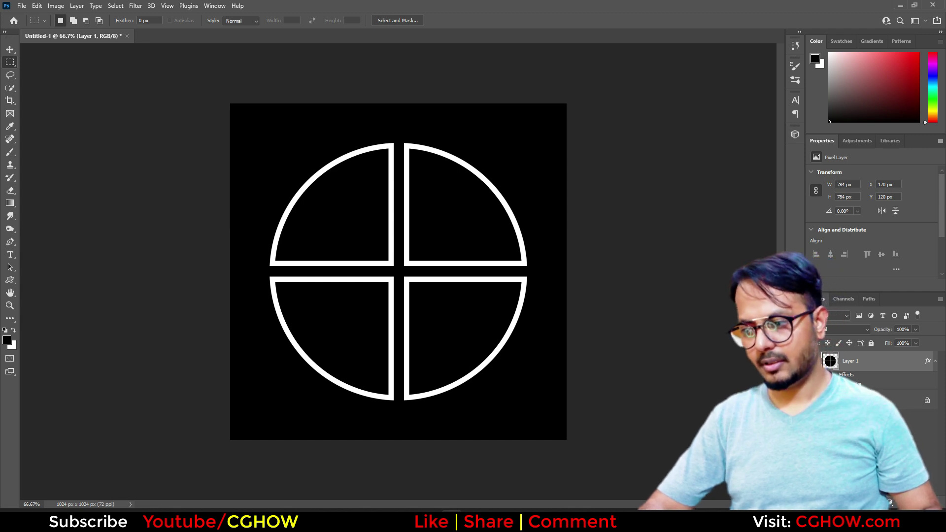
click(917, 502)
key(ctrl+shift+alt+e)
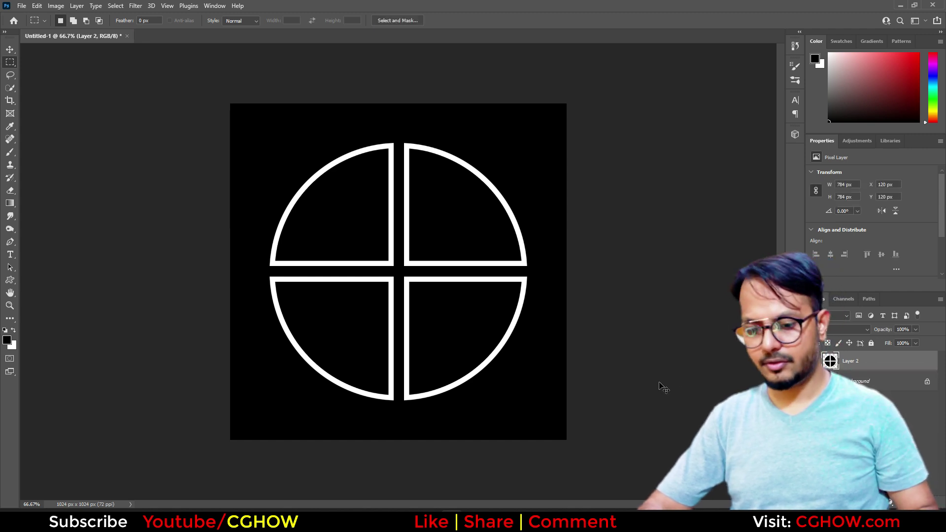
- Lighten the quadrants' black interiors to dark gray with Levels by raising the black output level to about 53
key(ctrl+l)
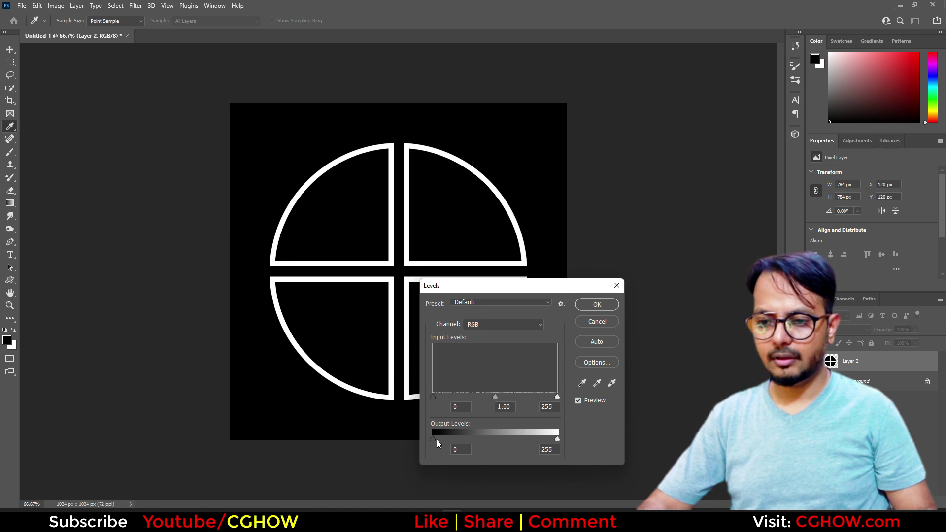
drag(434, 440, 459, 442)
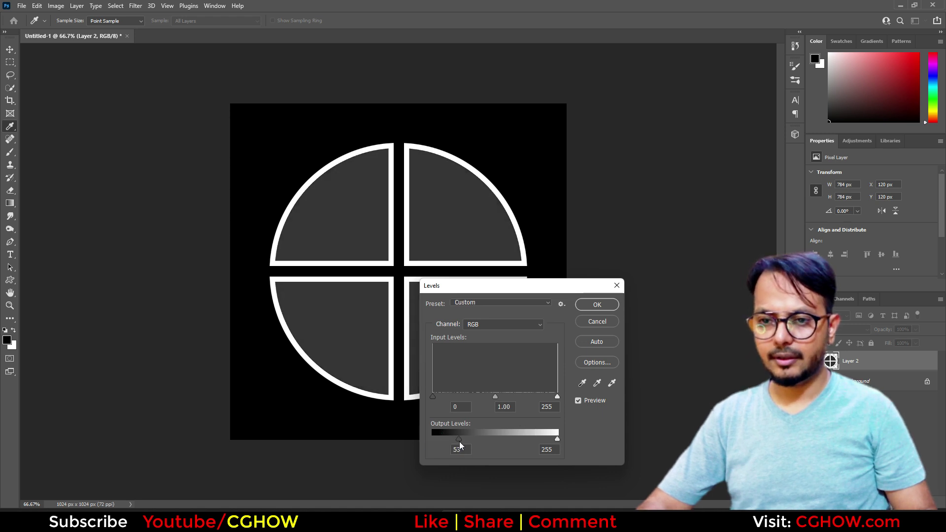
click(587, 308)
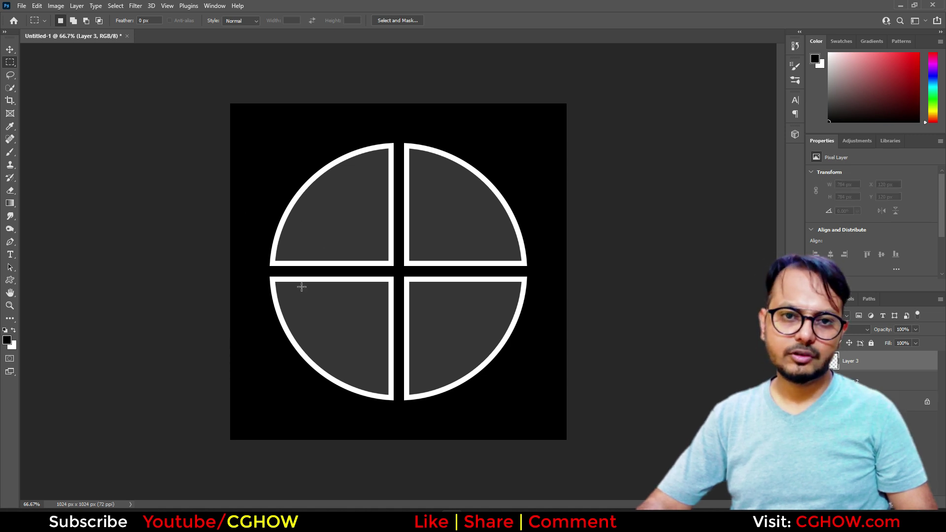
- Hand-paint the numbers 1, 2, 3 and 4 in white on a separate layer, one per quadrant, using a hard 25 px brush
click(11, 155)
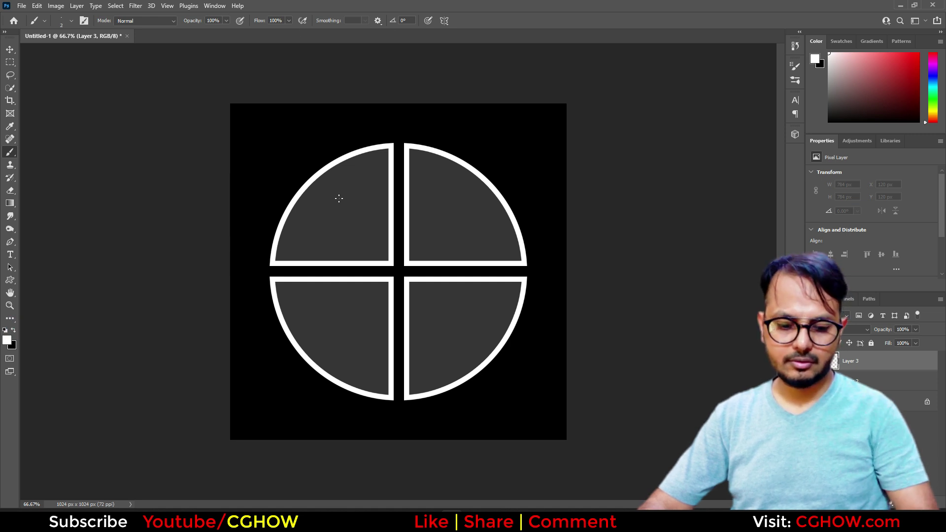
key(bracketright)
key(bracketright)
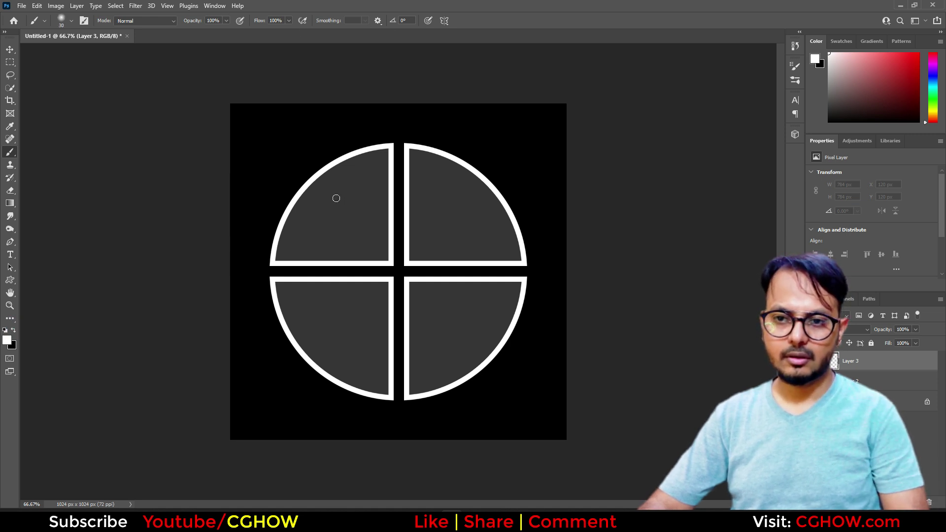
key(ctrl+z)
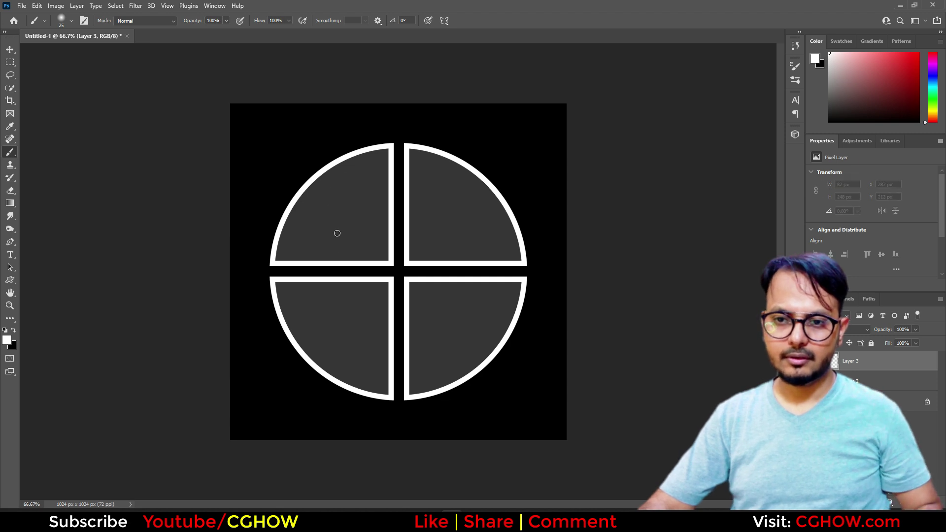
right_click(341, 230)
click(636, 201)
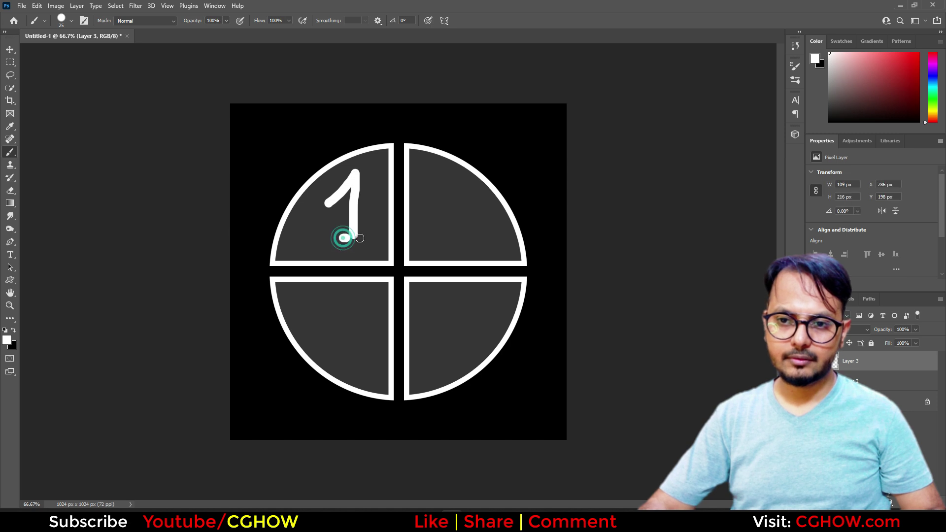
key(ctrl+z)
key(ctrl+z)
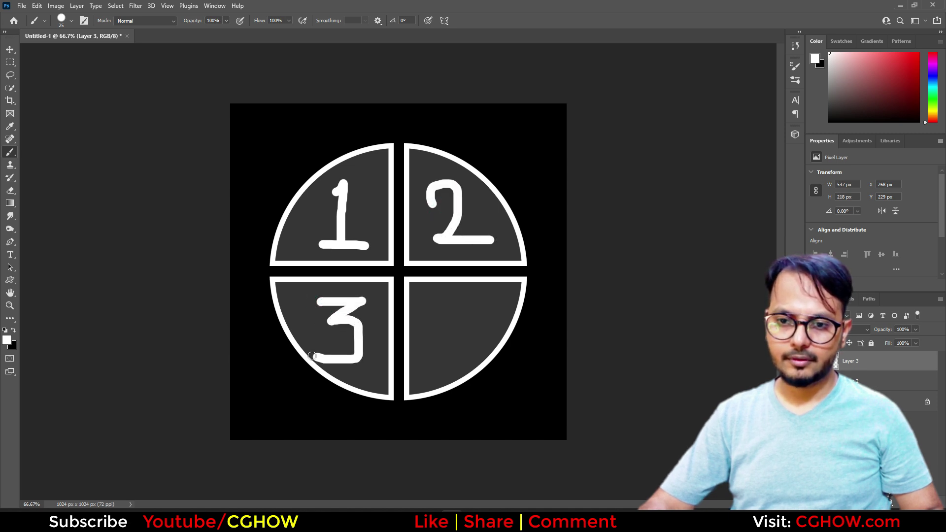
key(ctrl+z)
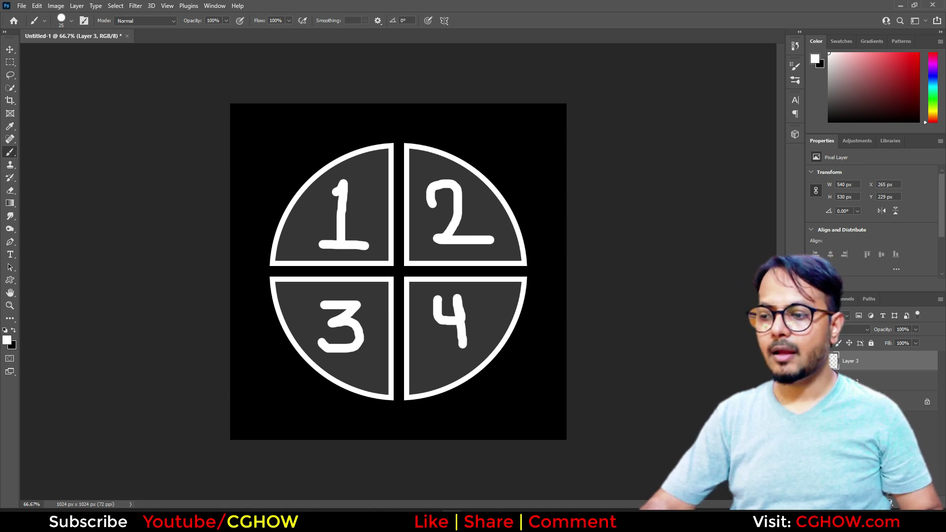
- Save the wheel image to the Desktop as a JPEG named select, at Maximum quality 12 with the Progressive format option
key(ctrl+s)
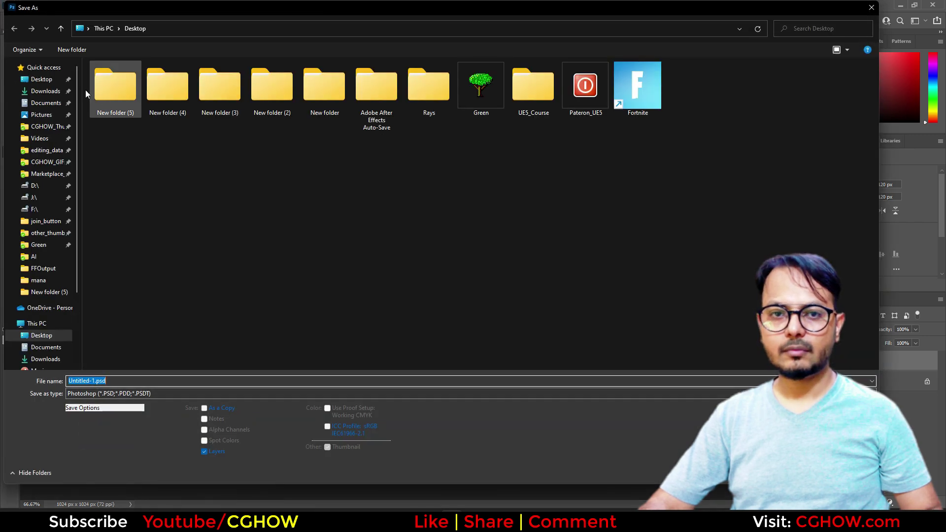
click(137, 393)
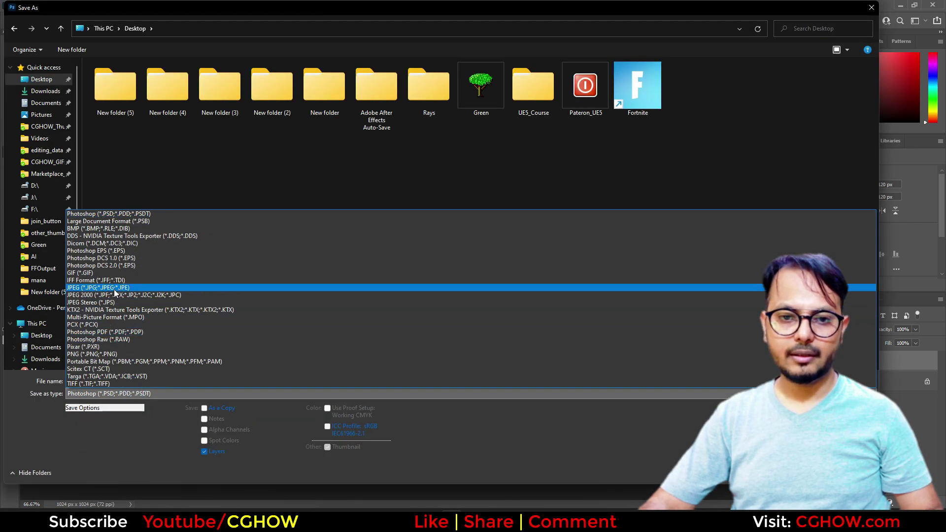
click(114, 289)
double_click(119, 381)
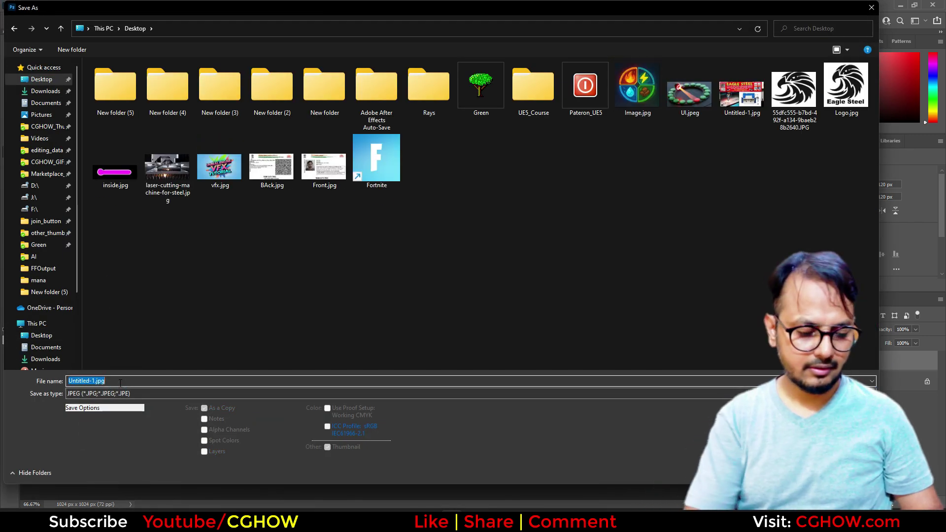
text(select)
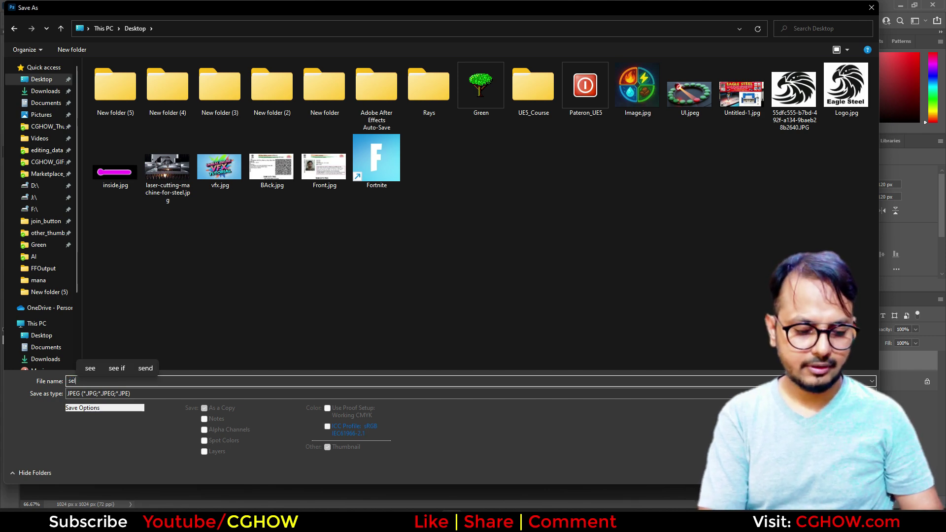
key(Return)
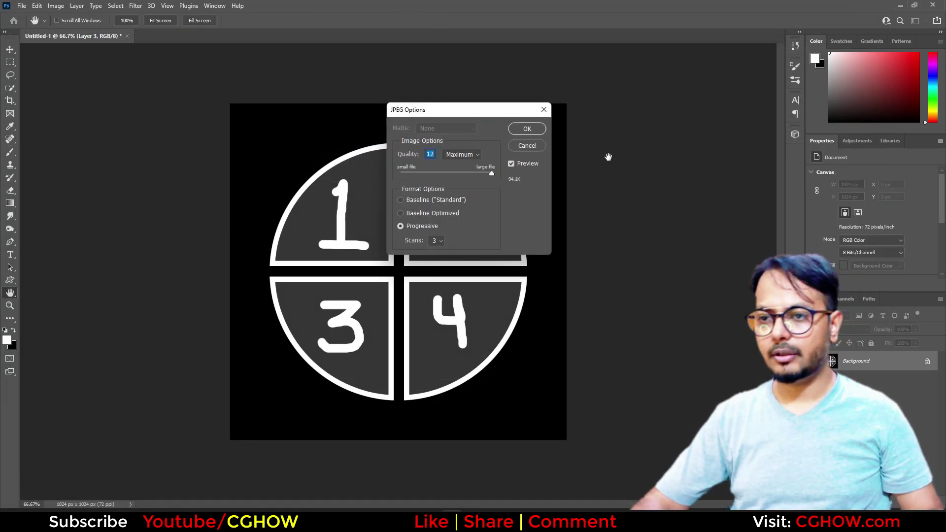
click(524, 129)
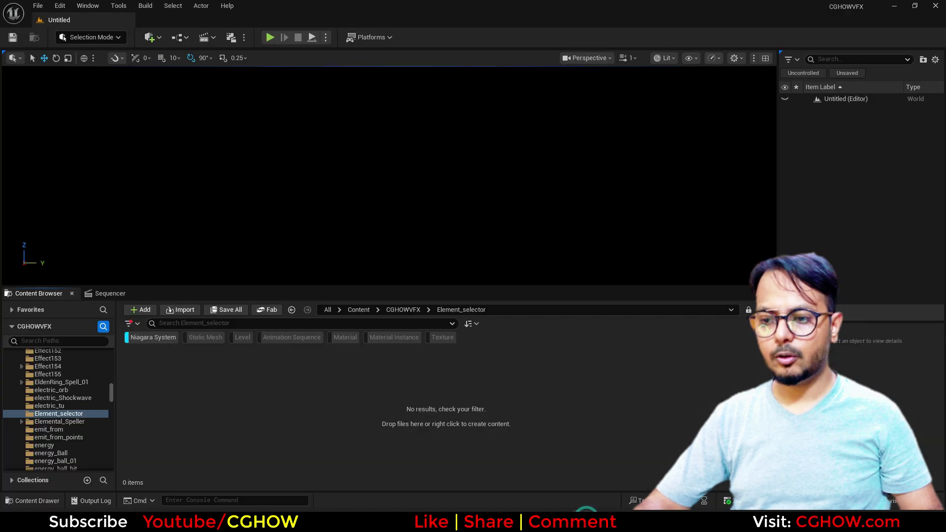
- In Unreal Engine, turn off the Niagara System filter and import select.jpg from the Desktop into the Element_selector folder
right_click(262, 381)
click(152, 337)
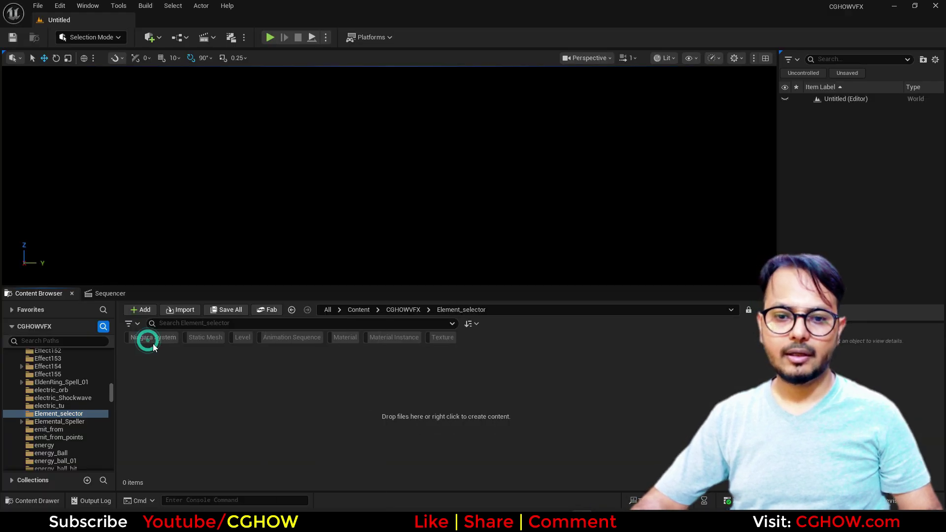
right_click(250, 414)
click(296, 39)
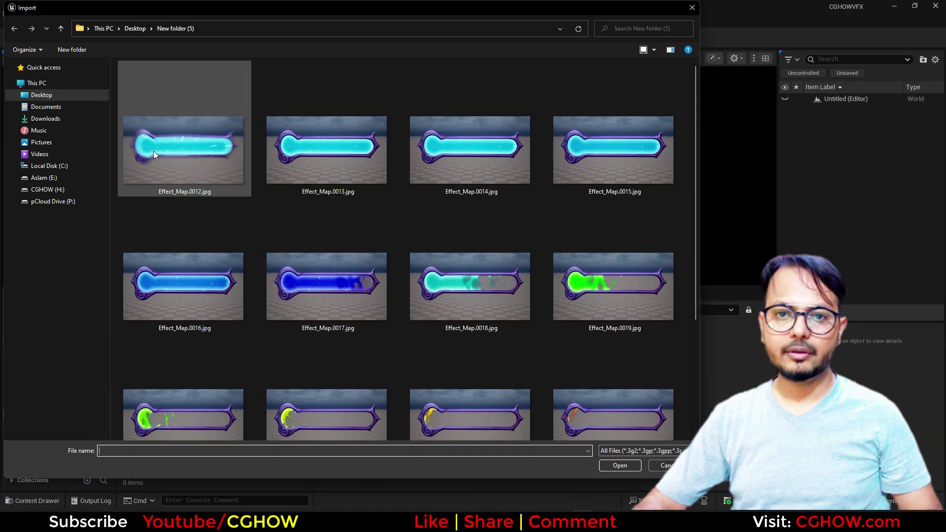
click(57, 82)
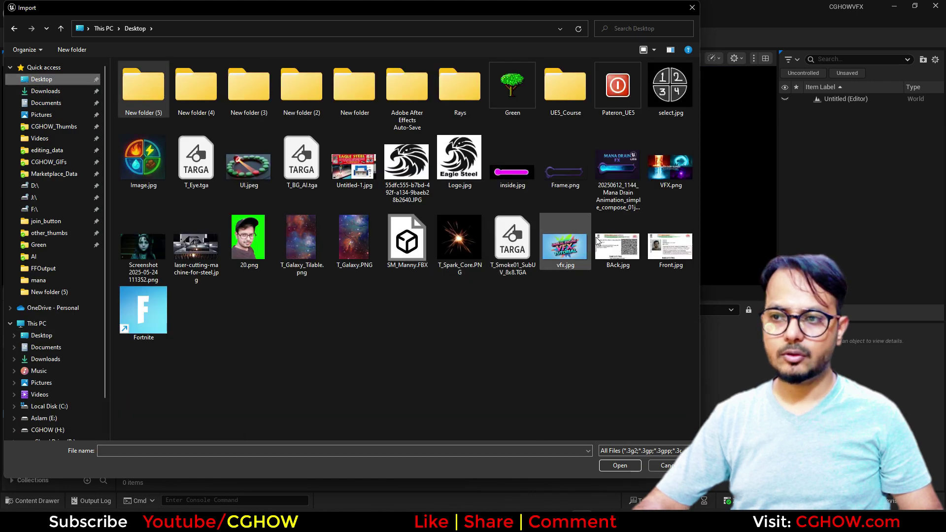
double_click(671, 86)
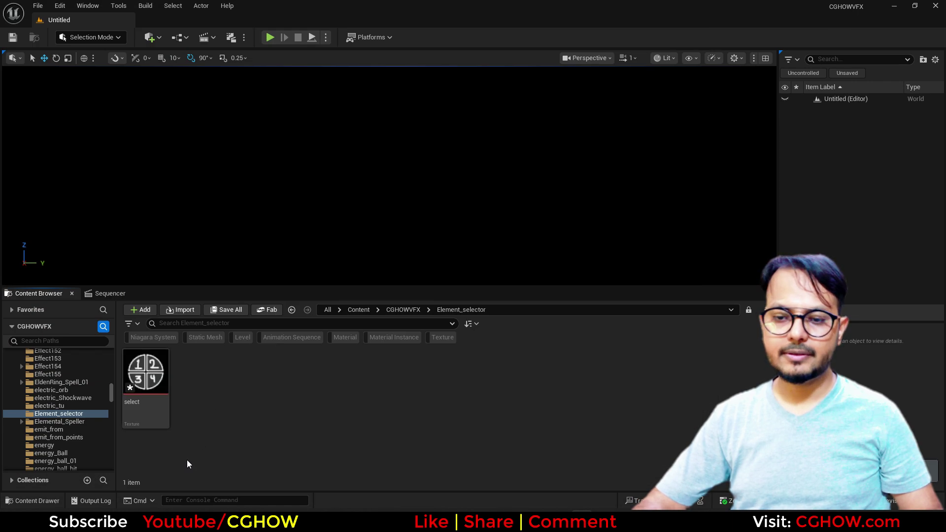
- Create the material select_Mat from the select texture, open it for editing and save both assets
right_click(167, 362)
click(217, 134)
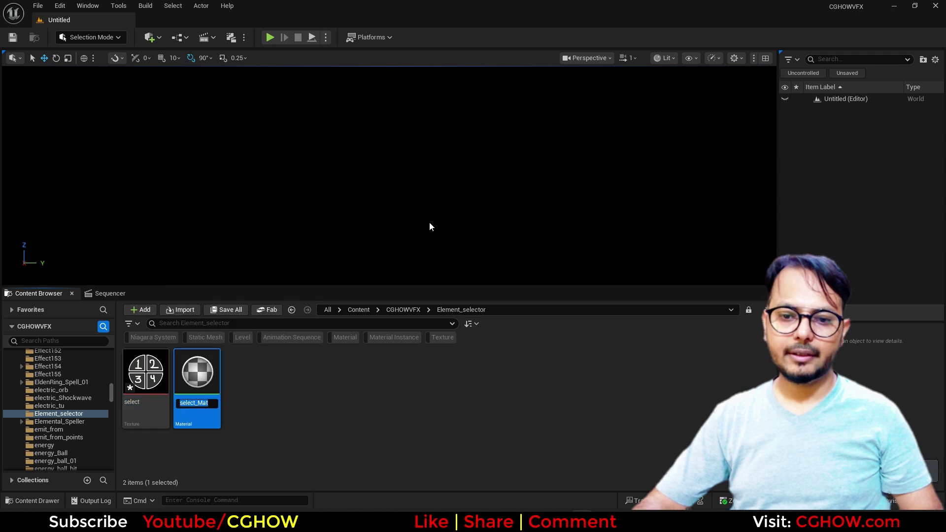
key(Return)
key(Return)
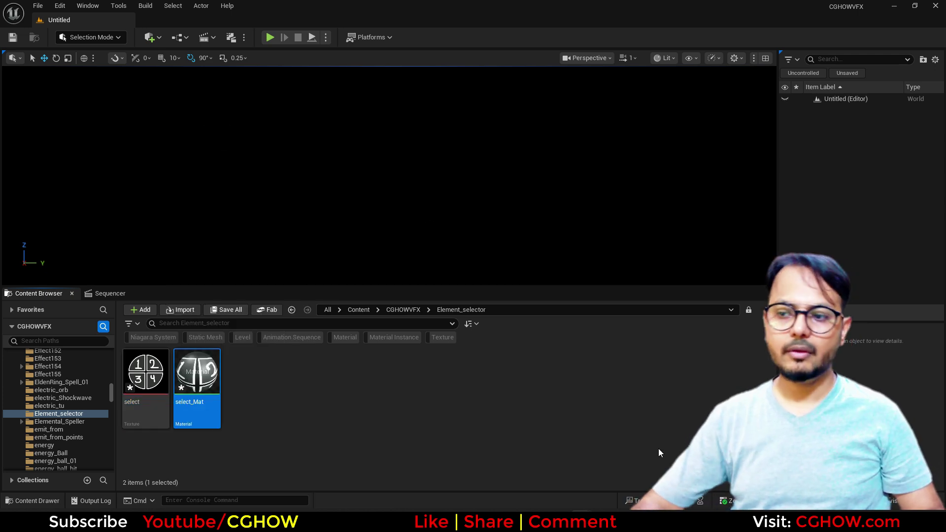
key(ctrl+shift+s)
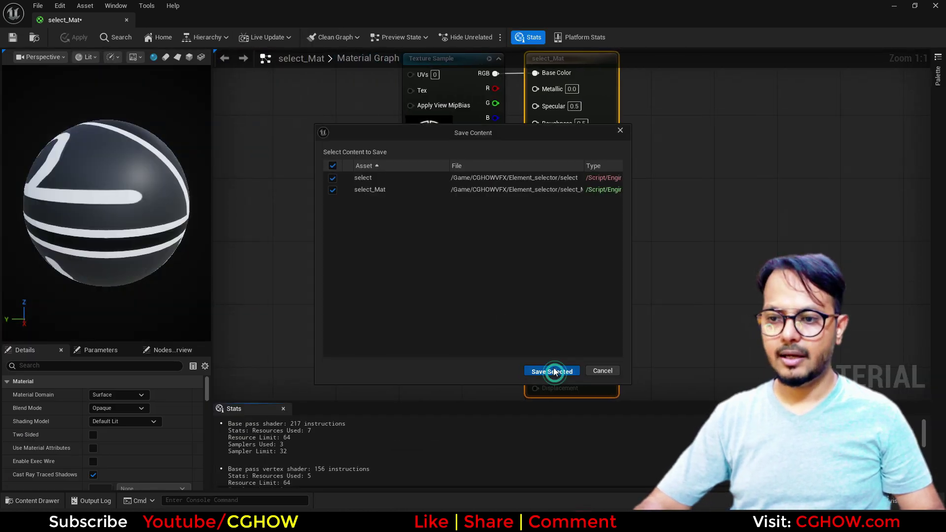
click(552, 369)
- Move the Texture Sample node away from the material output node and preview the material on a plane
right_drag(428, 241, 551, 269)
drag(557, 87, 394, 180)
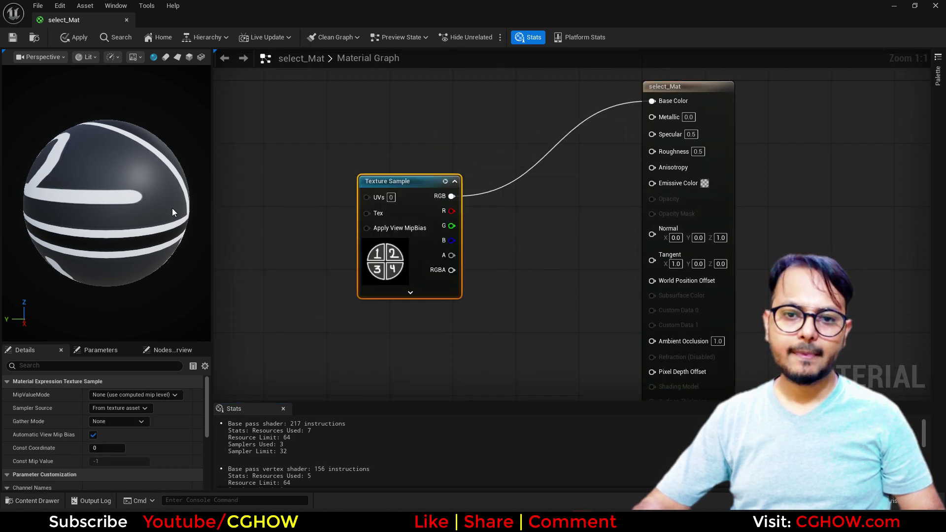
click(177, 57)
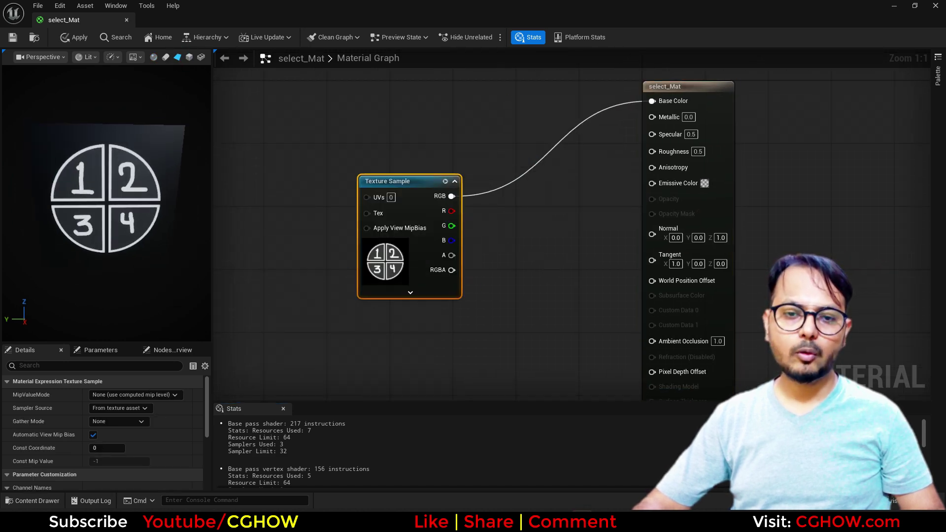
- Switch to the browser to view the CGHOW channel's Videos page, and return to the Unreal material editor
click(612, 522)
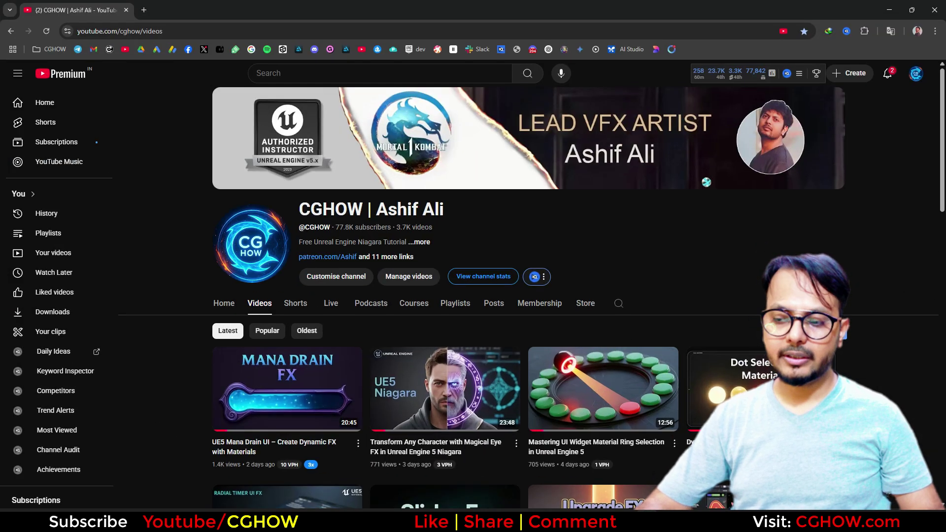
click(890, 8)
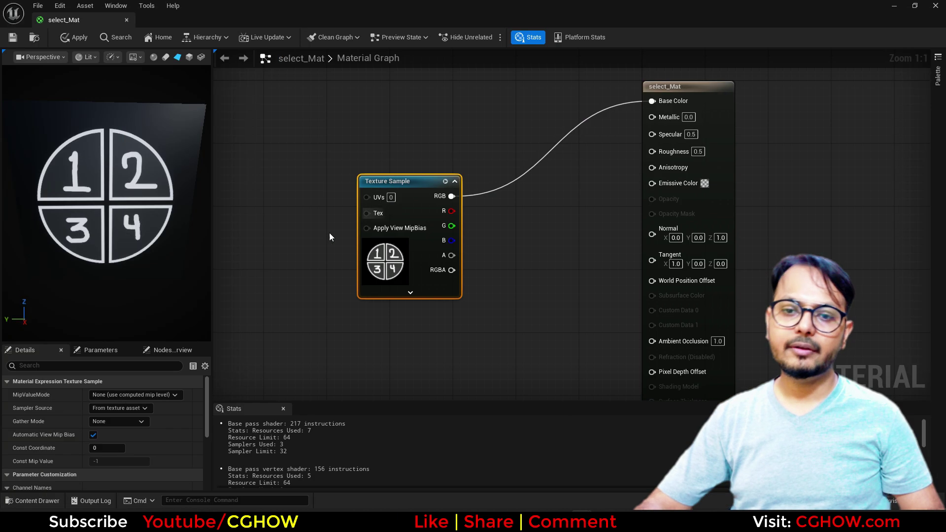
- Widen the material preview area, set the material's shading model to Unlit and make it two-sided
right_drag(340, 257, 350, 258)
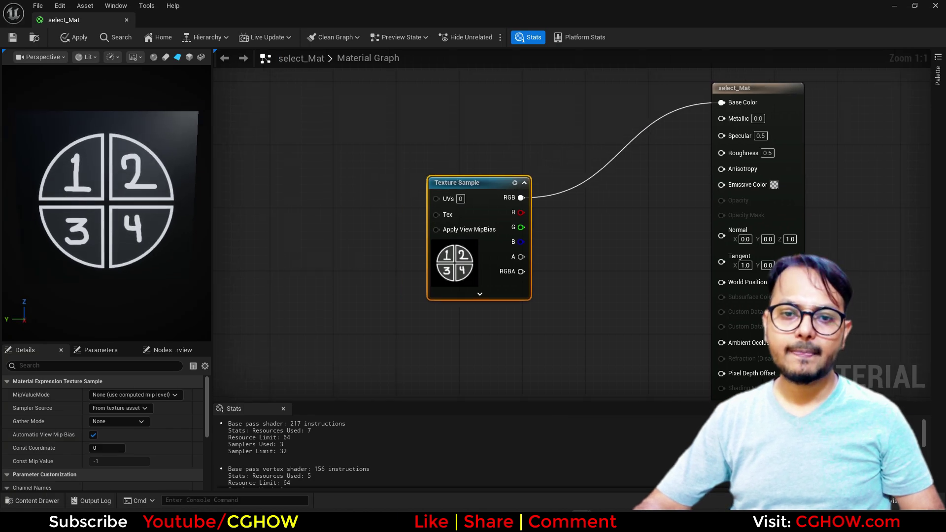
click(214, 196)
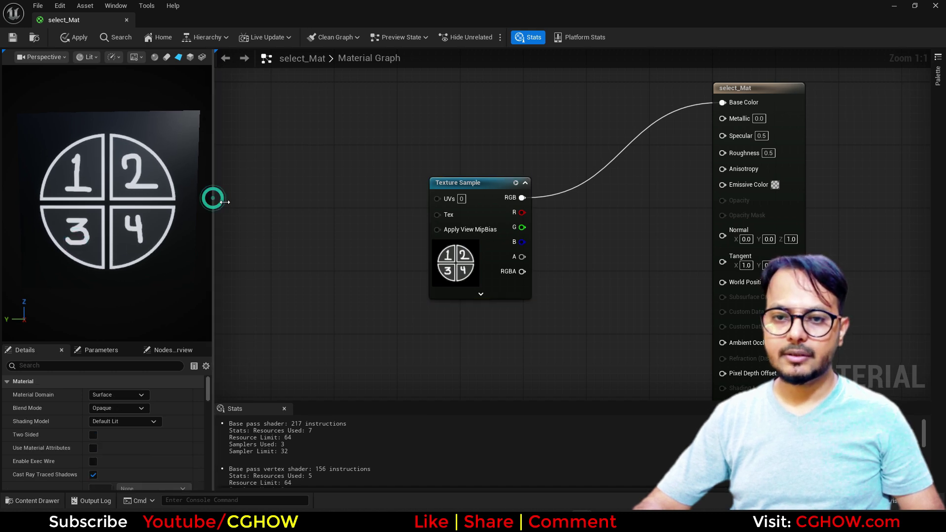
drag(213, 195, 274, 197)
click(168, 422)
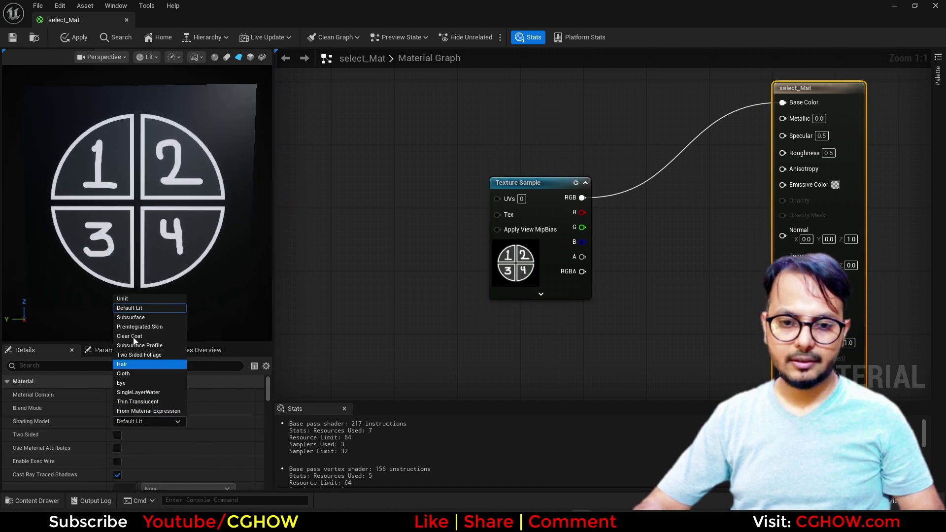
click(127, 302)
click(117, 435)
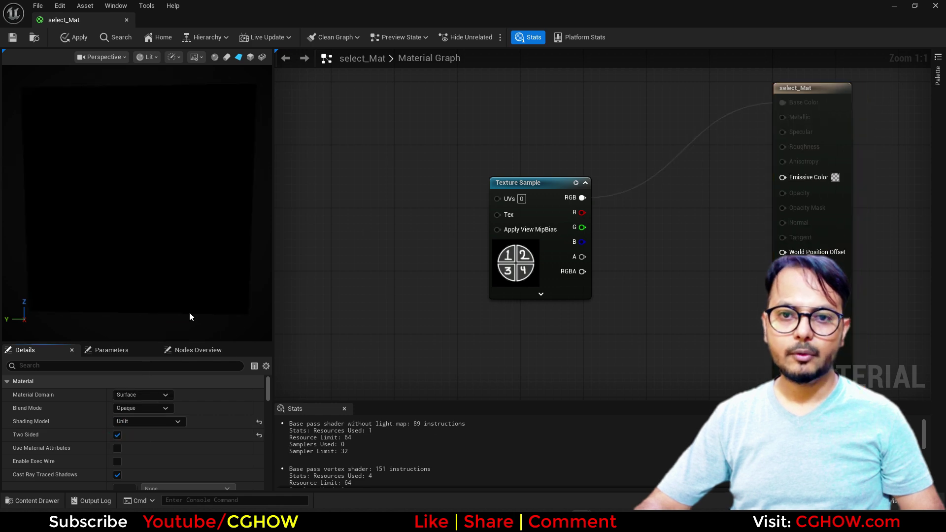
- Connect the Texture Sample's RGB output to Emissive Color and move the node down and away from the material output
drag(581, 198, 788, 177)
drag(514, 270, 420, 365)
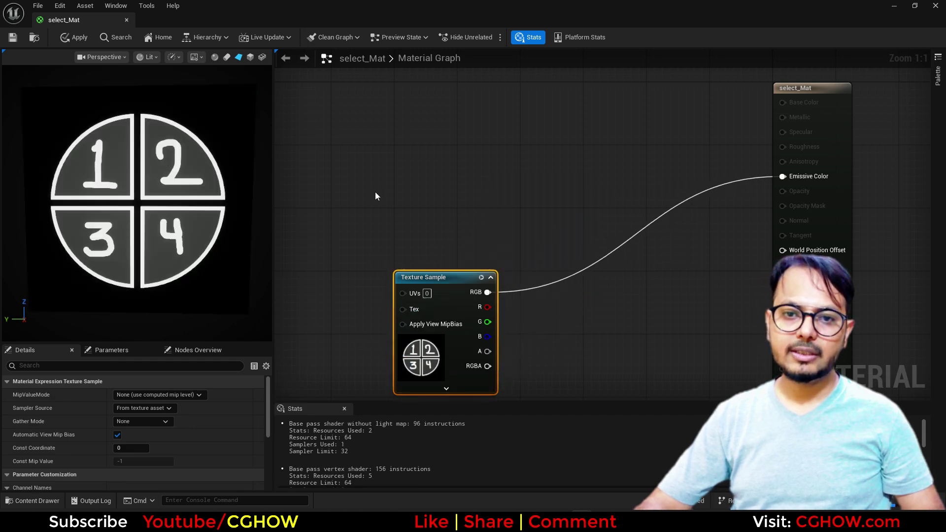
- Add a VectorToRadialValue node and place it in the empty graph area ahead of the Texture Sample
right_drag(375, 196, 462, 265)
right_drag(401, 202, 411, 220)
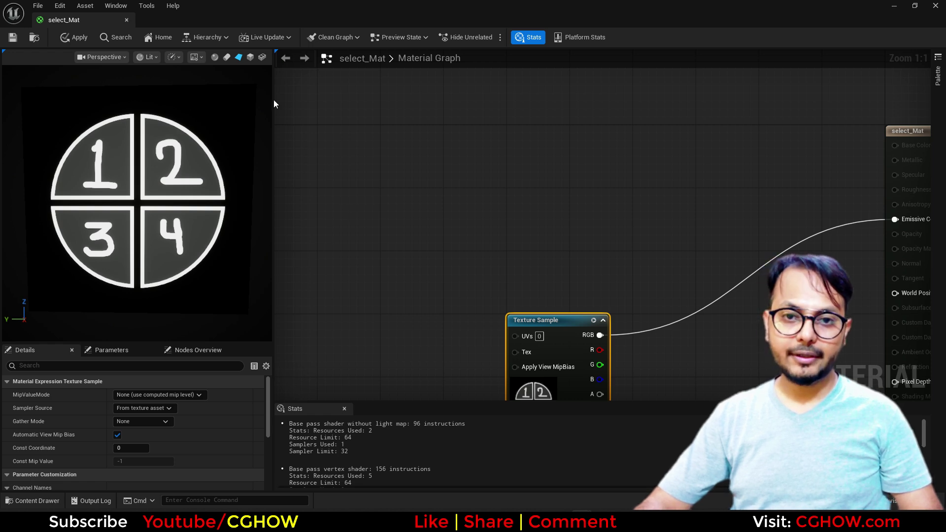
right_click(365, 91)
text(vector)
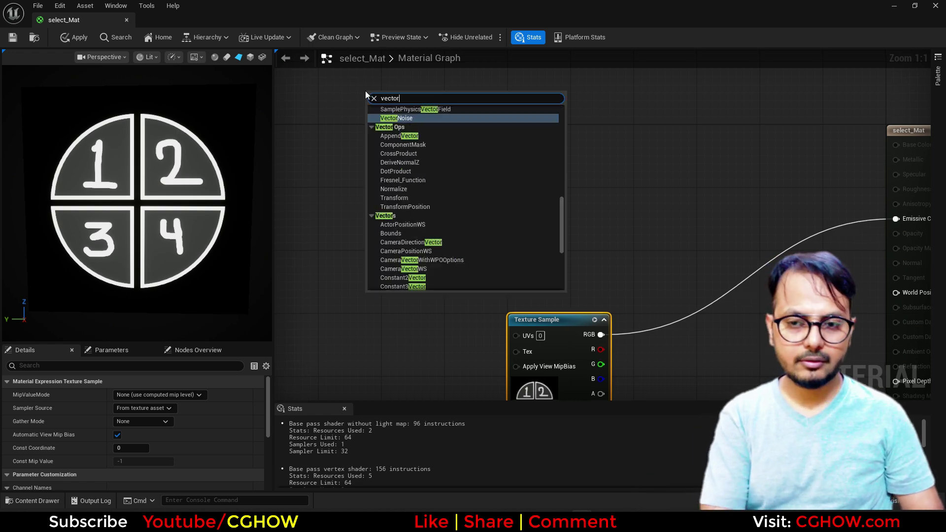
text(ot)
key(BackSpace)
key(BackSpace)
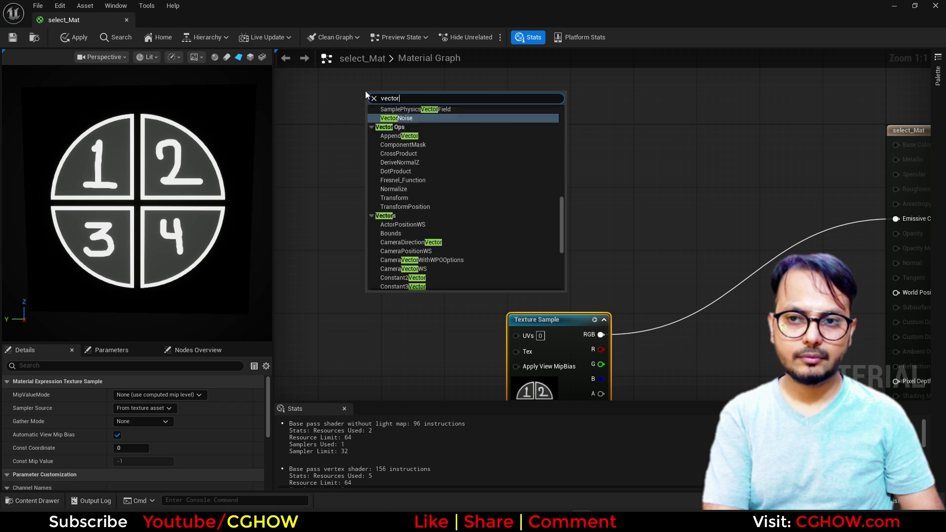
text(tor)
key(Return)
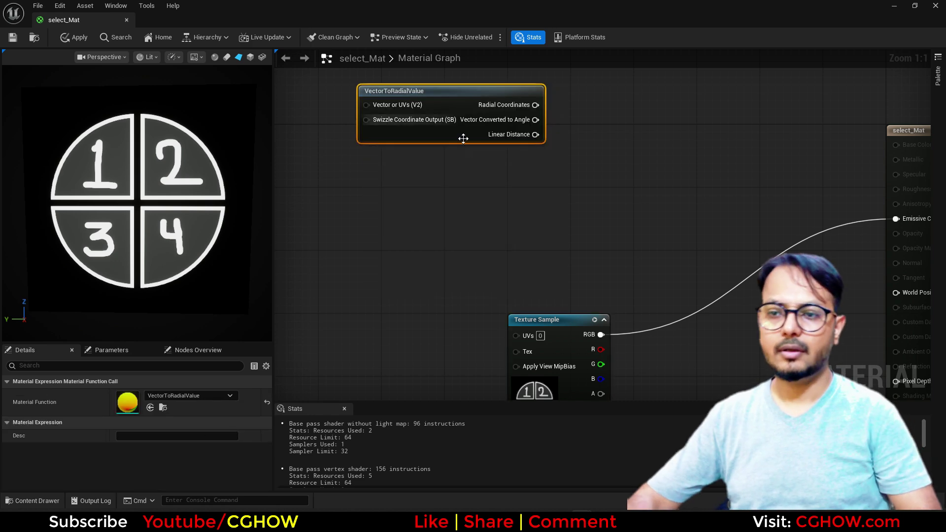
drag(463, 138, 321, 249)
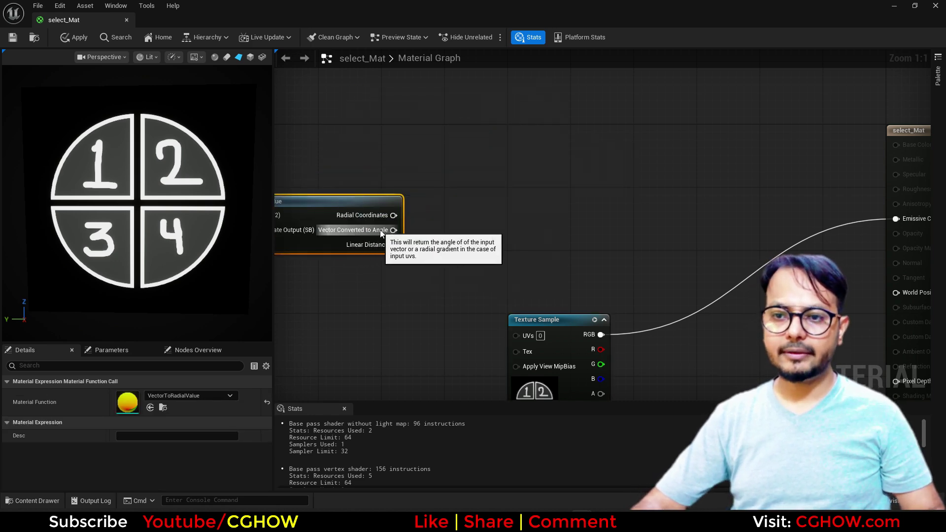
key(m)
click(420, 213)
drag(390, 230, 459, 209)
click(458, 217)
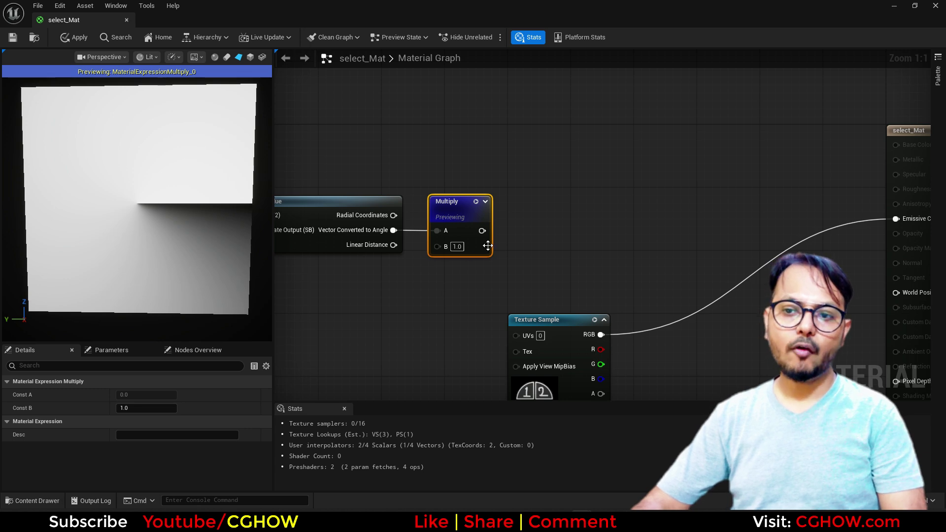
key(Delete)
- Create an Add node and feed VectorToRadialValue's Vector Converted to Angle output into its A input
key(a)
click(424, 214)
drag(393, 230, 429, 232)
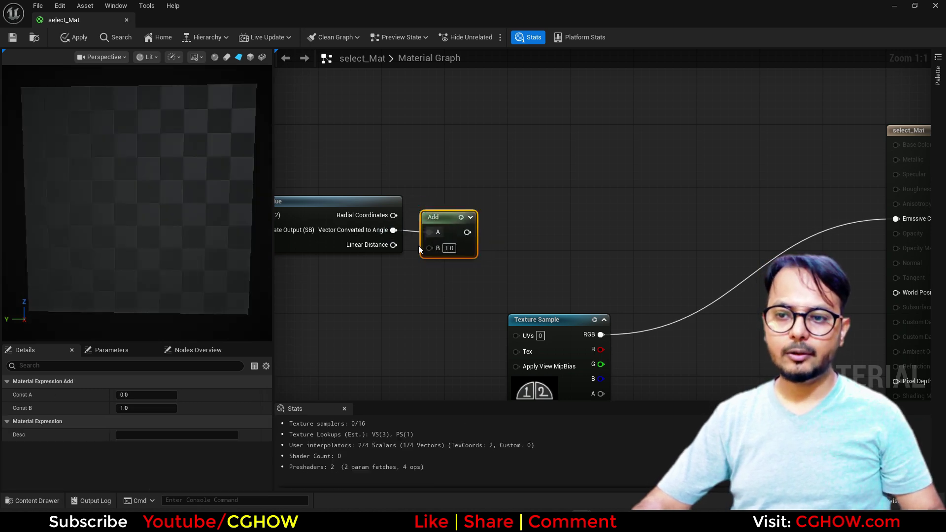
- Create a scalar parameter named select below VectorToRadialValue and connect it to the Add node's B input
key(s)
click(323, 271)
text(o)
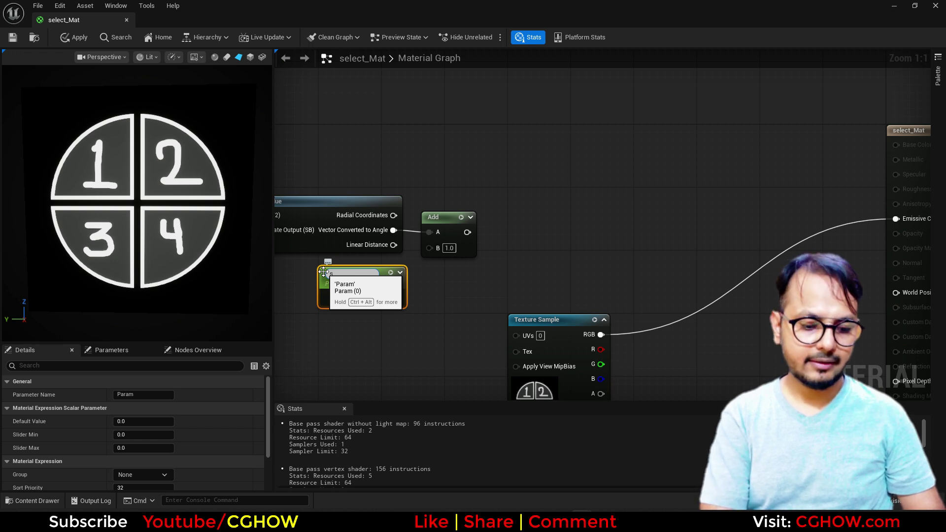
text(elect)
key(Return)
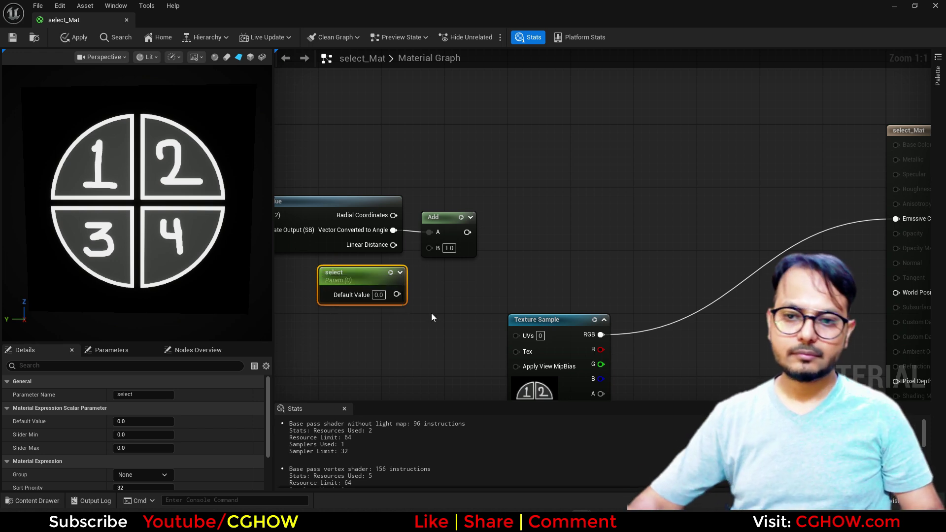
drag(397, 294, 435, 250)
- Add a Frac node fed by the Add node's output
right_drag(434, 250, 364, 250)
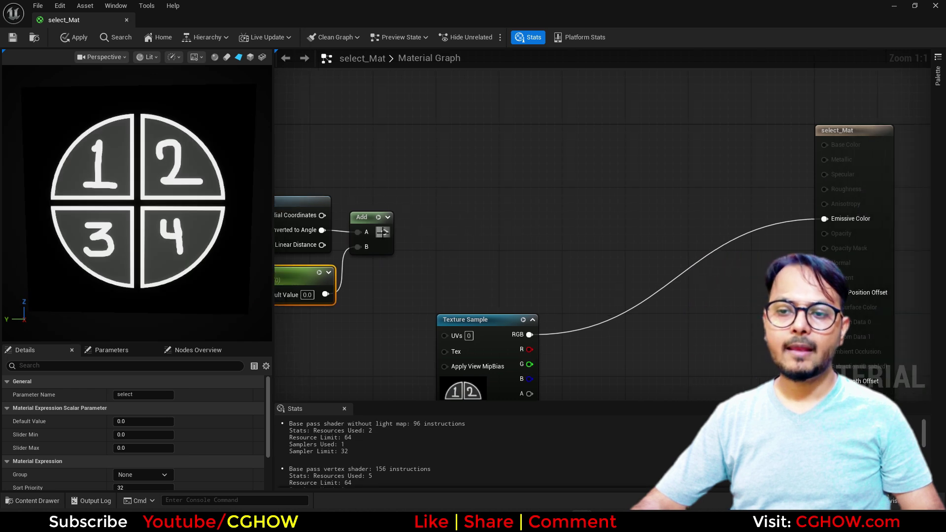
drag(384, 232, 429, 214)
text(frac)
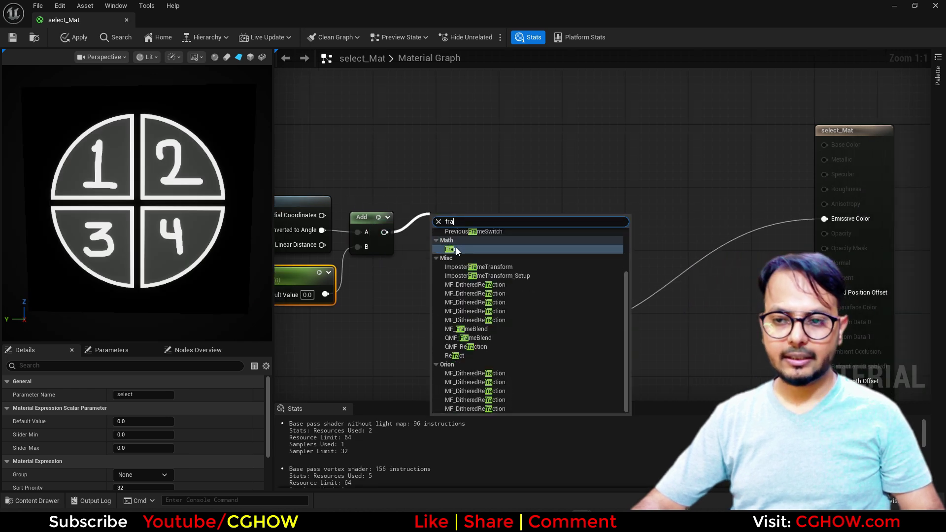
click(456, 248)
- Preview the Add node's output on the preview plane
right_drag(479, 232, 482, 241)
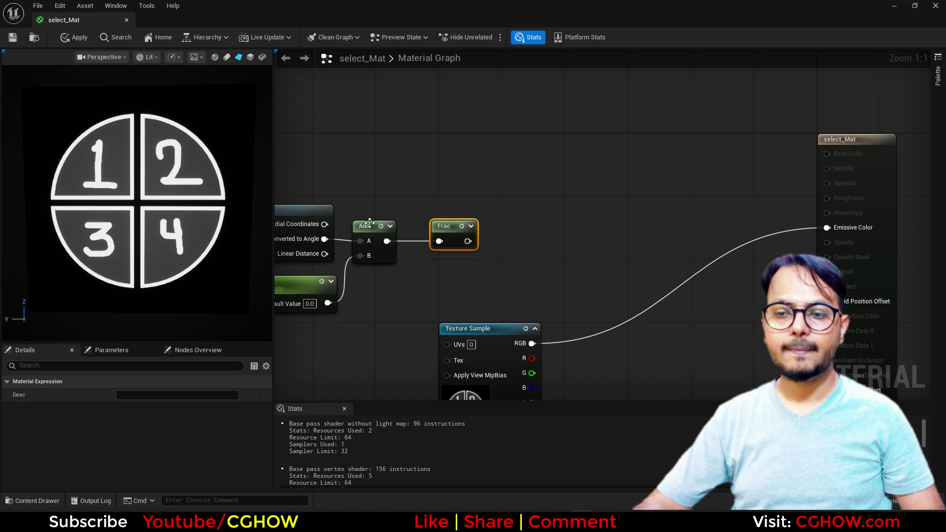
right_drag(481, 232, 517, 230)
click(409, 223)
key(space)
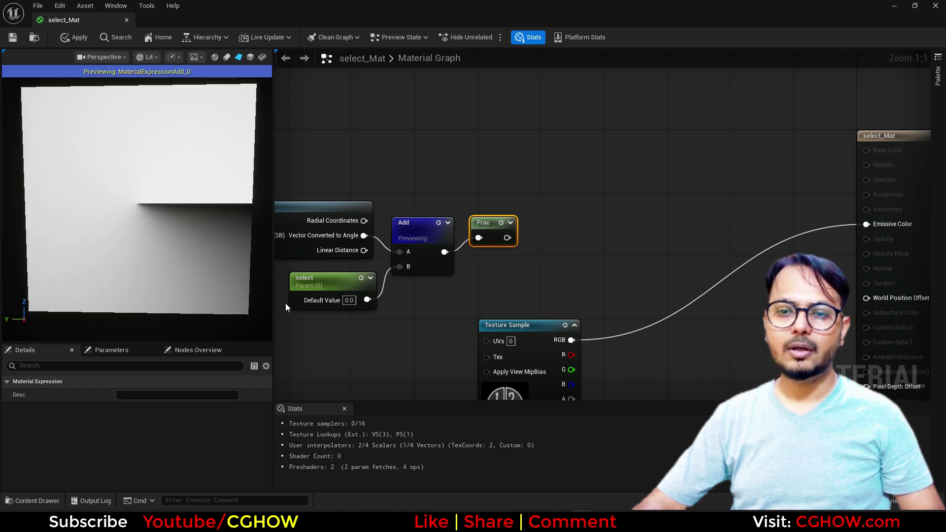
- Set the select parameter's default value to 0.2 and preview the Frac node's output
click(351, 300)
text(0.2)
key(Return)
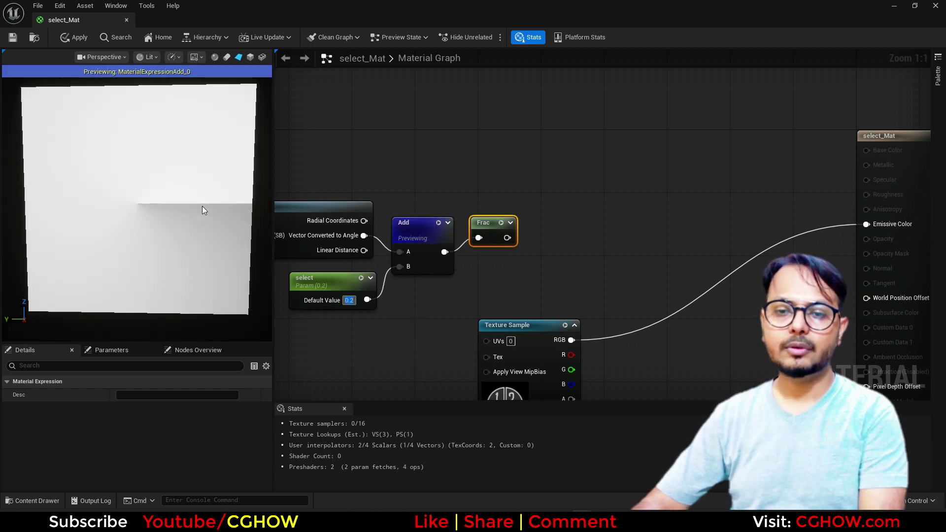
key(space)
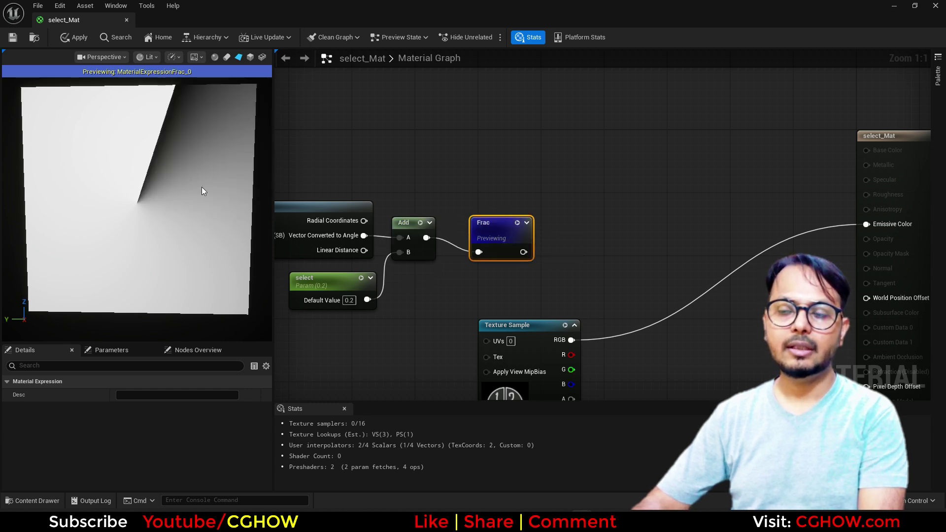
- Add a Step node with Frac feeding its Y input, set X to 0.25 and preview its output
right_drag(540, 249, 456, 257)
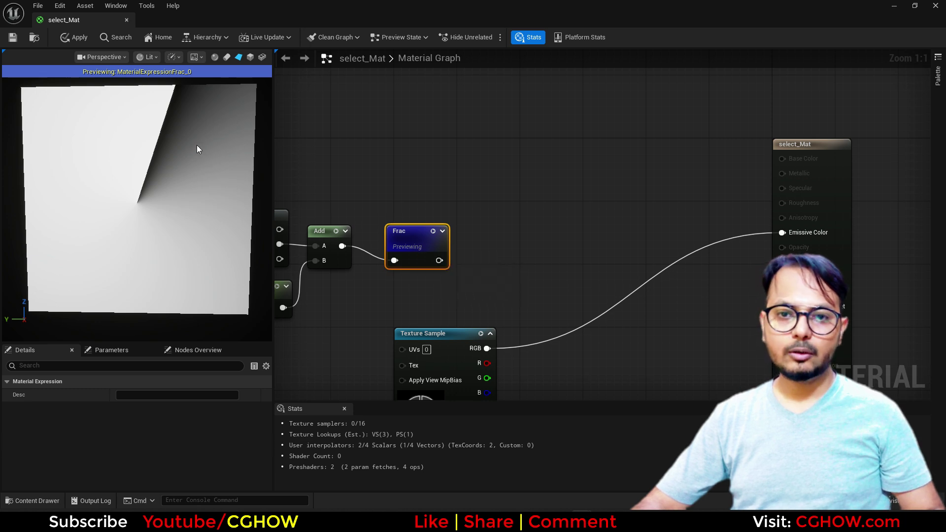
drag(439, 260, 490, 241)
text(ste)
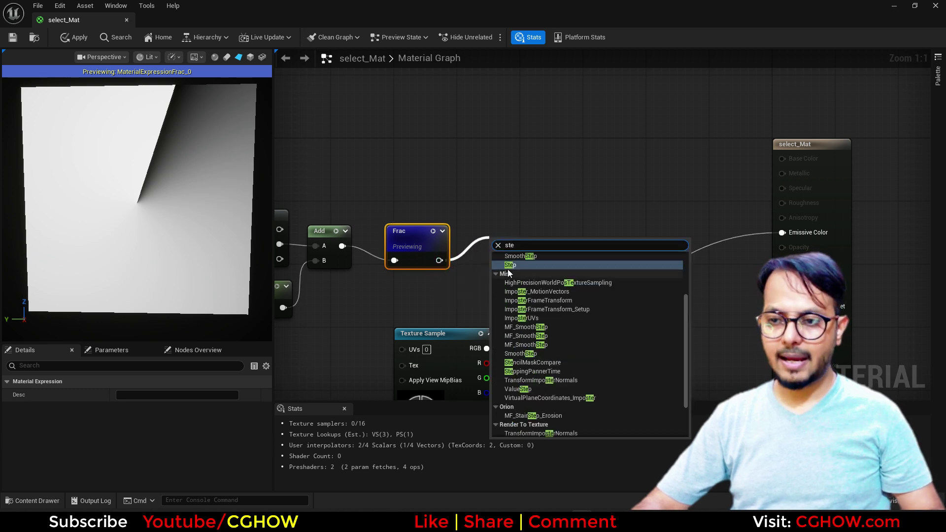
click(509, 267)
right_drag(456, 278, 545, 267)
right_drag(521, 379, 487, 260)
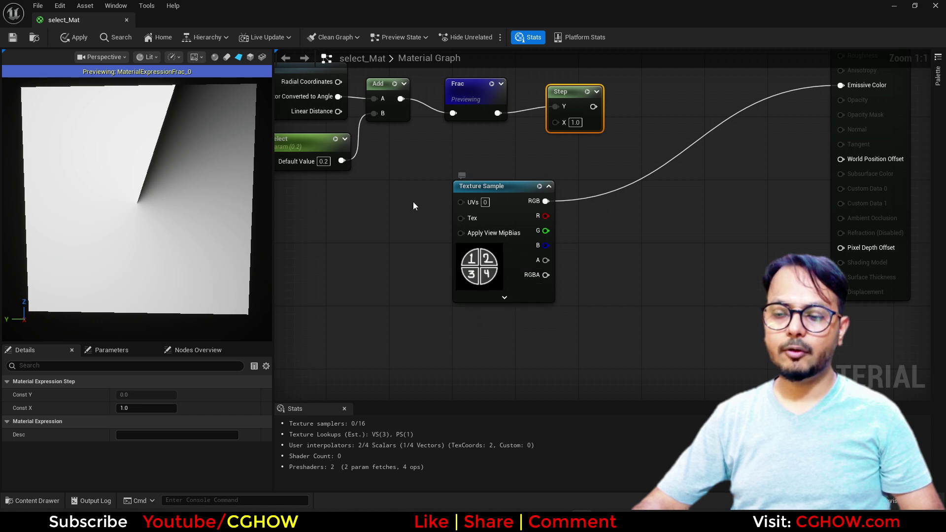
right_drag(414, 206, 409, 346)
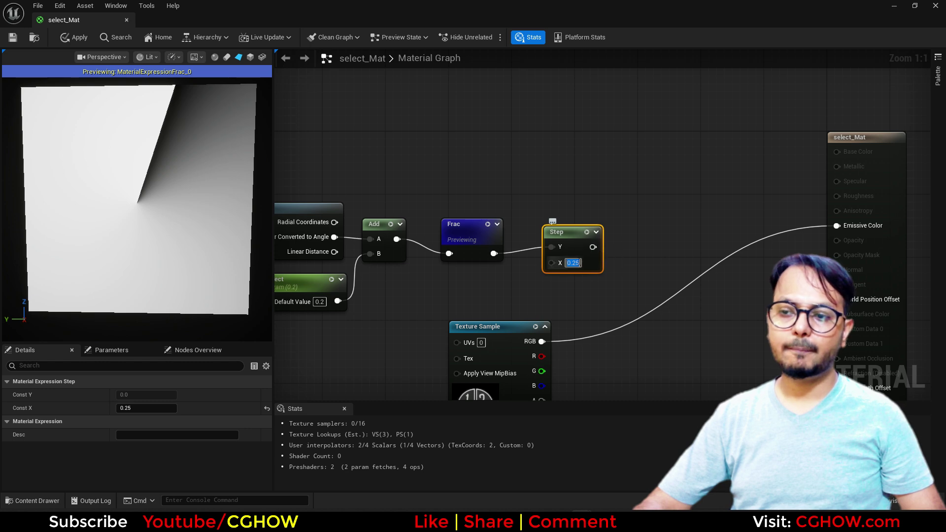
click(587, 232)
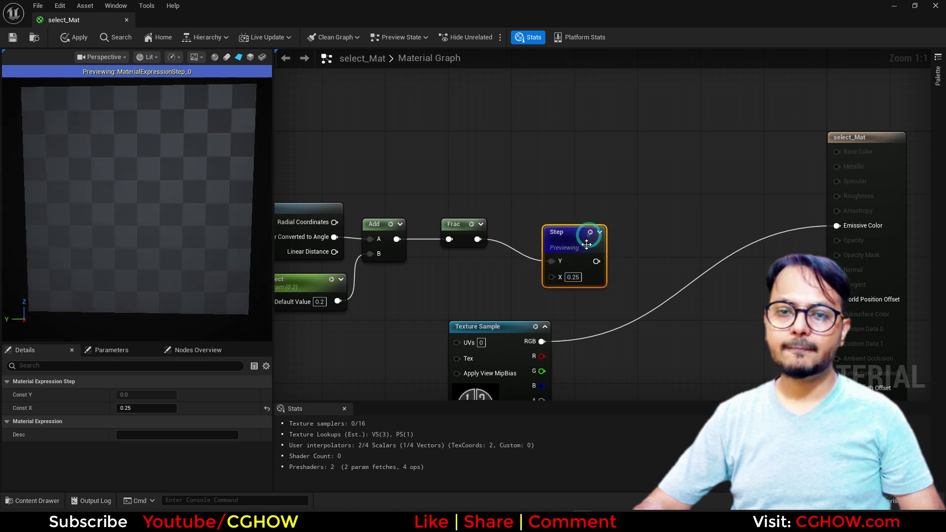
drag(568, 235, 537, 212)
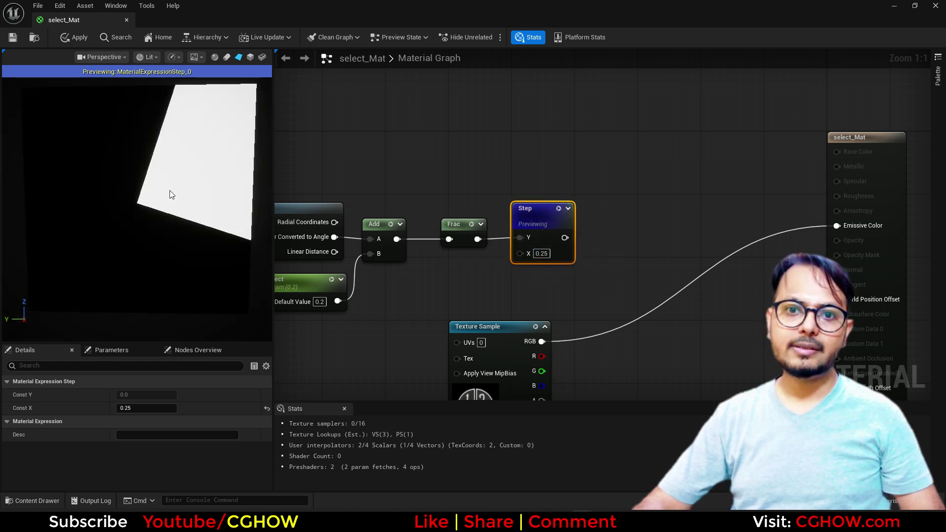
- Multiply the Step output by the Texture Sample's RGB and connect the result to Emissive Color
right_drag(608, 261, 617, 228)
right_click(618, 228)
click(574, 204)
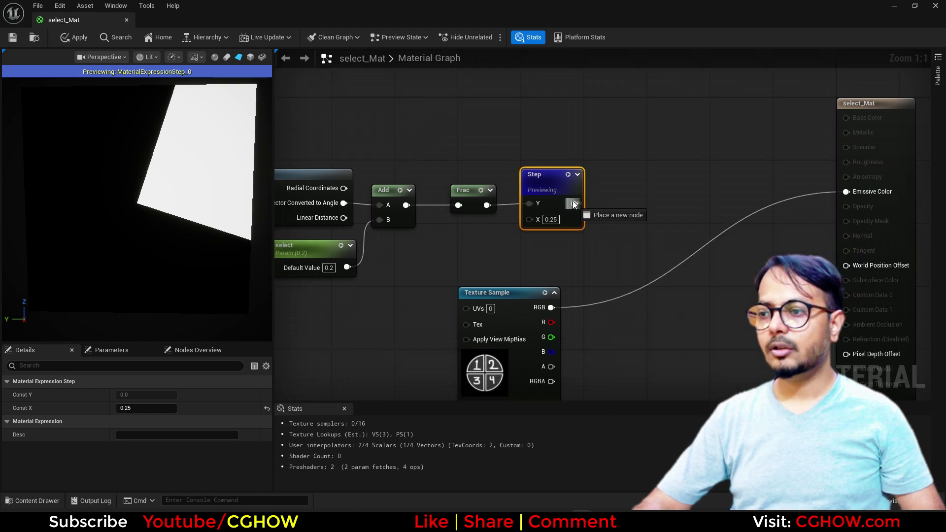
click(633, 202)
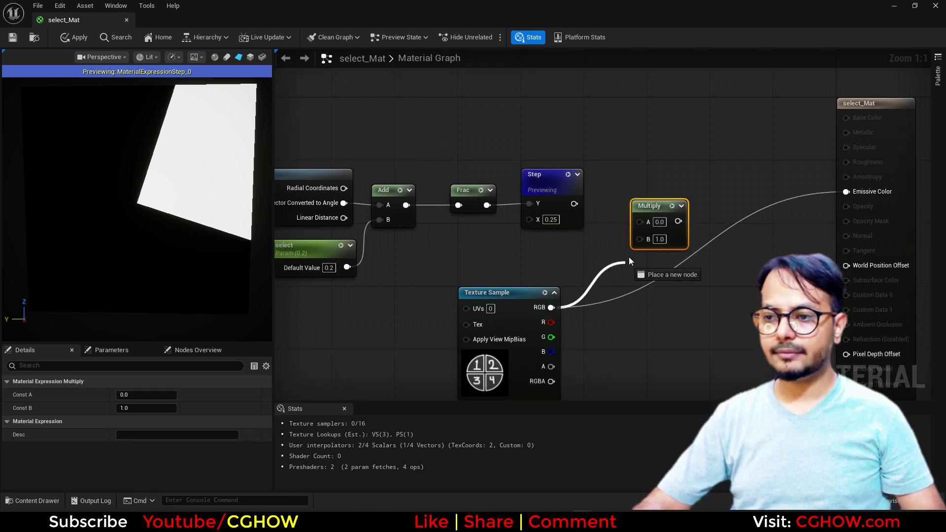
drag(637, 241, 639, 238)
drag(574, 203, 846, 192)
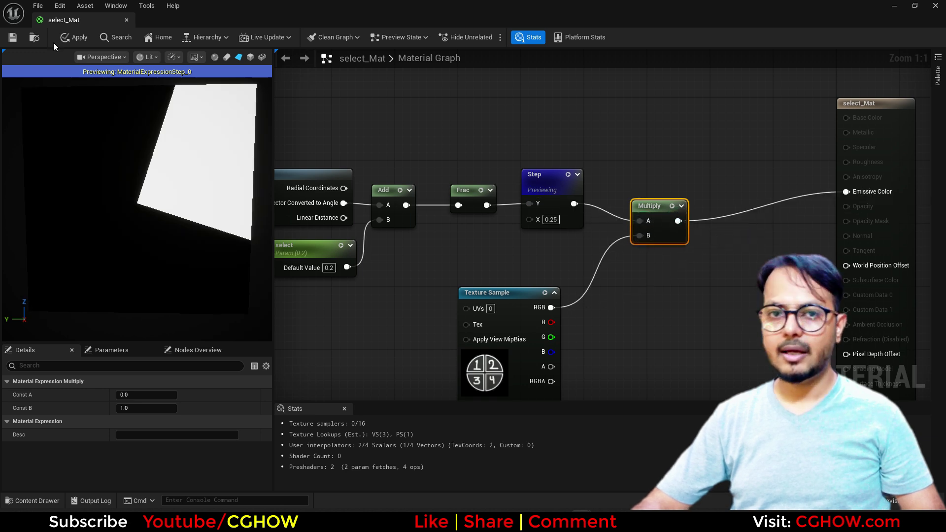
- Create a material instance of select_Mat in the Element_selector folder and open it
drag(92, 21, 183, 25)
click(94, 19)
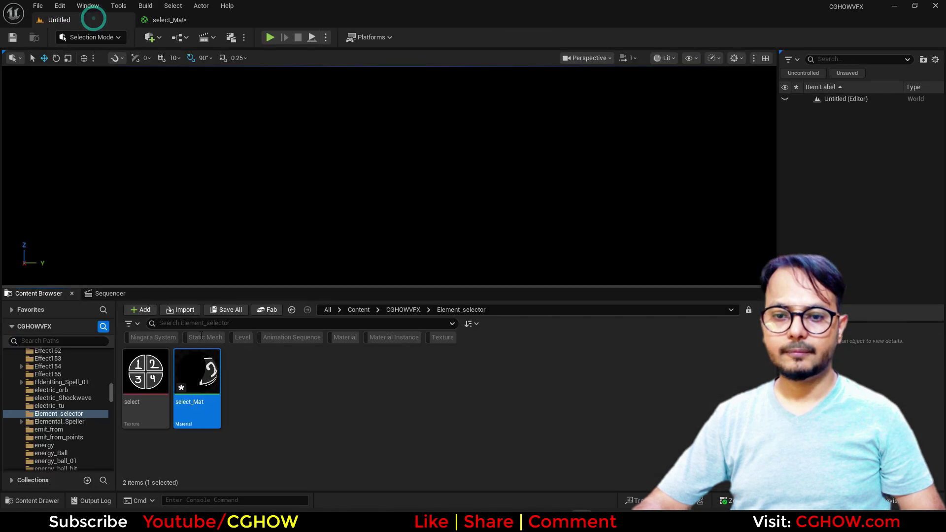
right_click(199, 375)
click(236, 74)
click(258, 357)
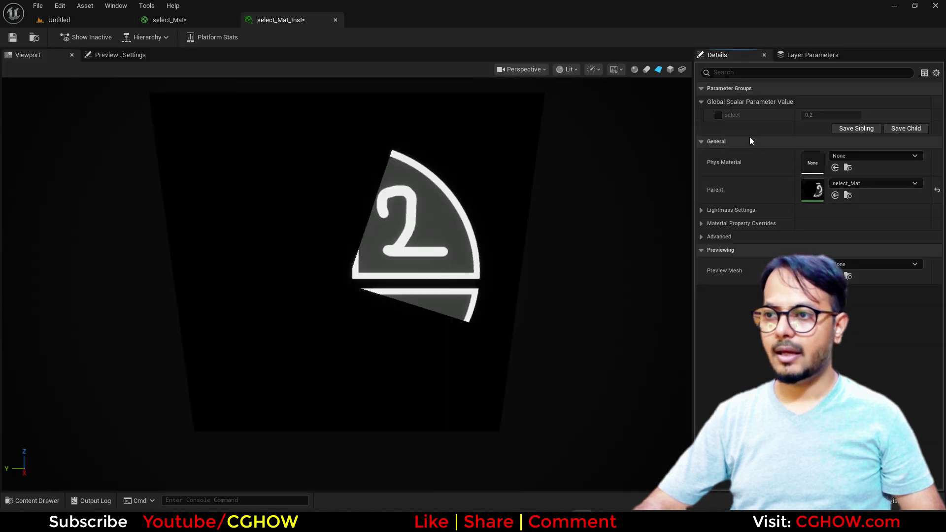
- Enable the select override in the instance, vary its value to test the mask, and return to select_Mat
click(719, 117)
drag(833, 116, 785, 115)
click(216, 21)
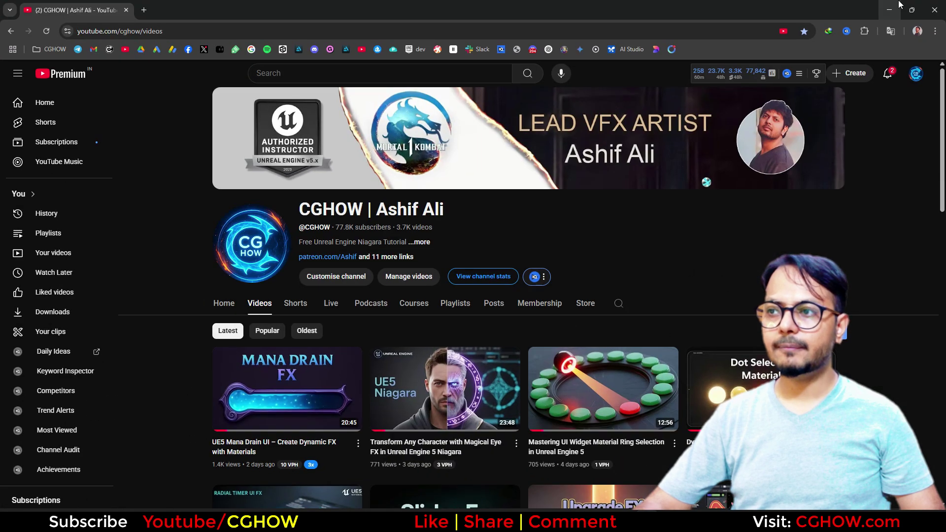
click(890, 6)
- Move the select parameter away from VectorToRadialValue and feed it into a new Divide node with B set to 0.25
right_drag(369, 307, 598, 272)
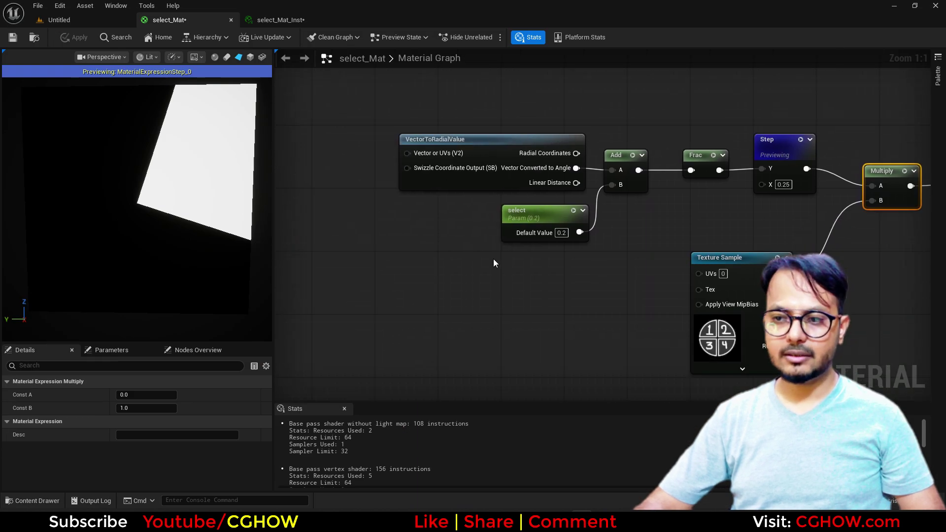
click(542, 216)
drag(506, 233, 325, 297)
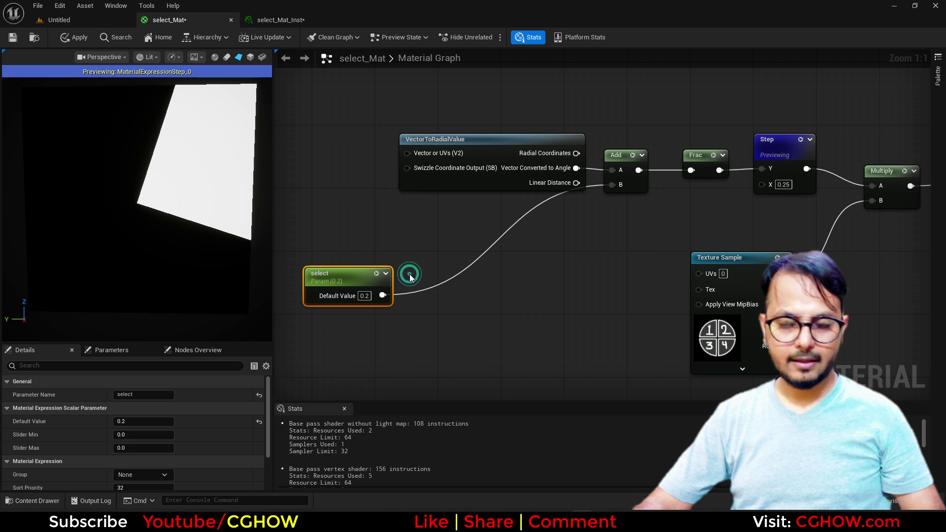
click(409, 274)
drag(383, 295, 415, 289)
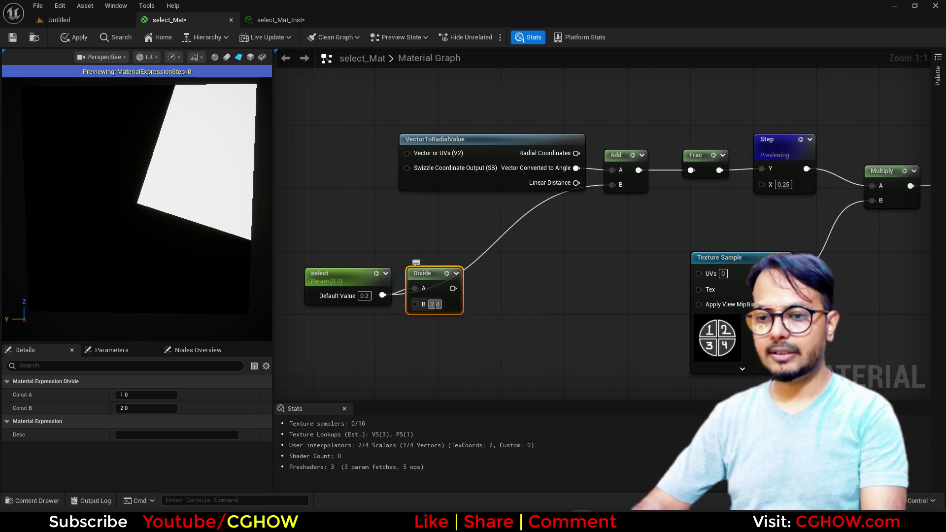
text(.25)
key(Return)
right_drag(570, 296, 508, 277)
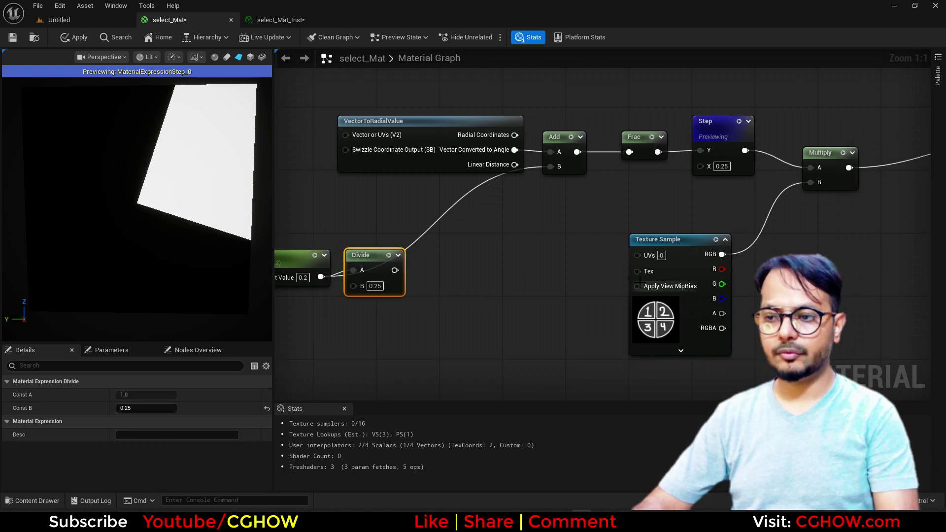
right_drag(456, 262, 479, 268)
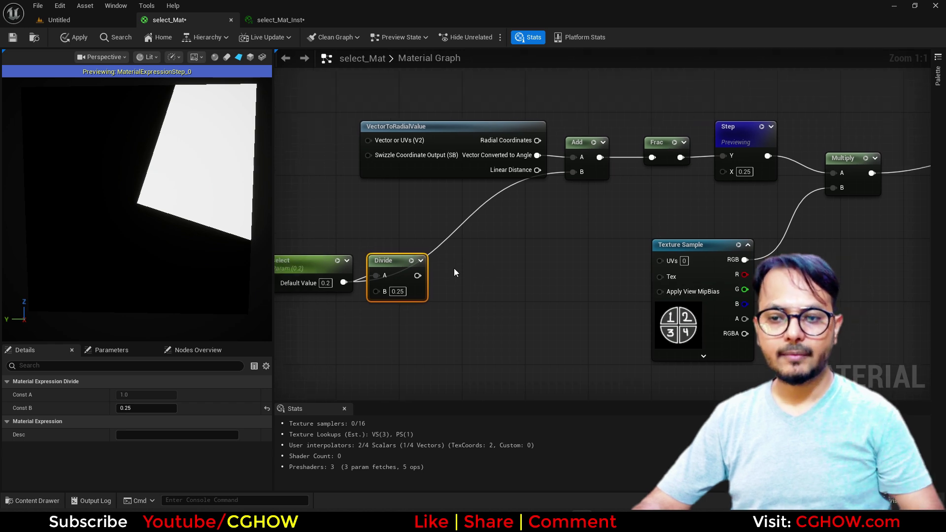
- Add a Round node fed by the Divide node's output
drag(417, 275, 448, 275)
text(ro)
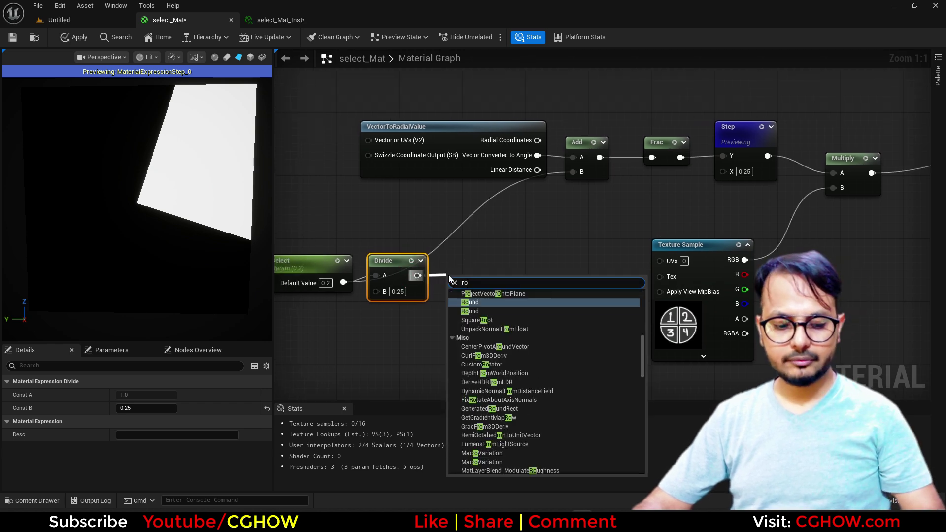
click(470, 302)
- Add a Multiply node that multiplies Round's output by 0.25 and feeds the Add node's B input
click(503, 270)
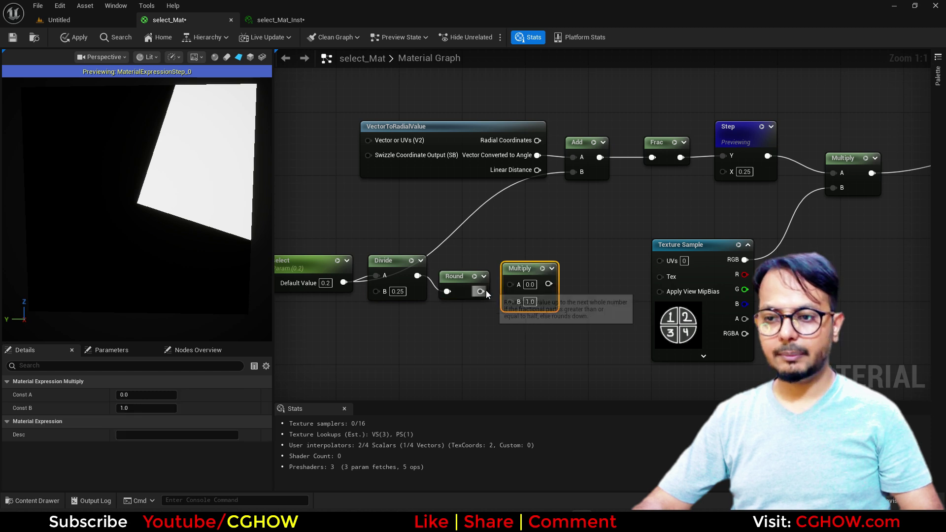
drag(481, 291, 574, 174)
click(530, 302)
text(0.25)
key(Return)
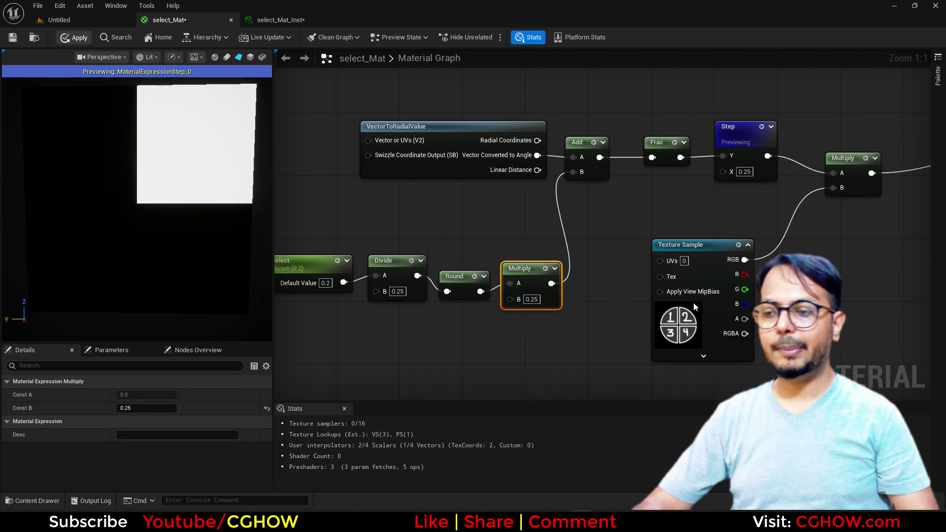
- Reset select in the material instance and vary its value to test switching between wheel segments
click(284, 20)
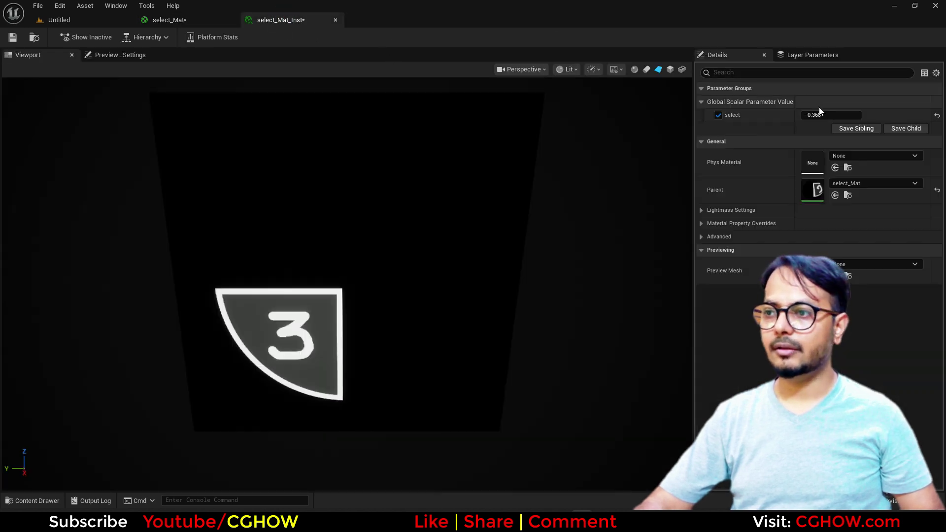
click(936, 115)
mouse_move(821, 115)
mouse_down()
mouse_move(859, 115)
mouse_move(816, 115)
mouse_move(824, 114)
mouse_up()
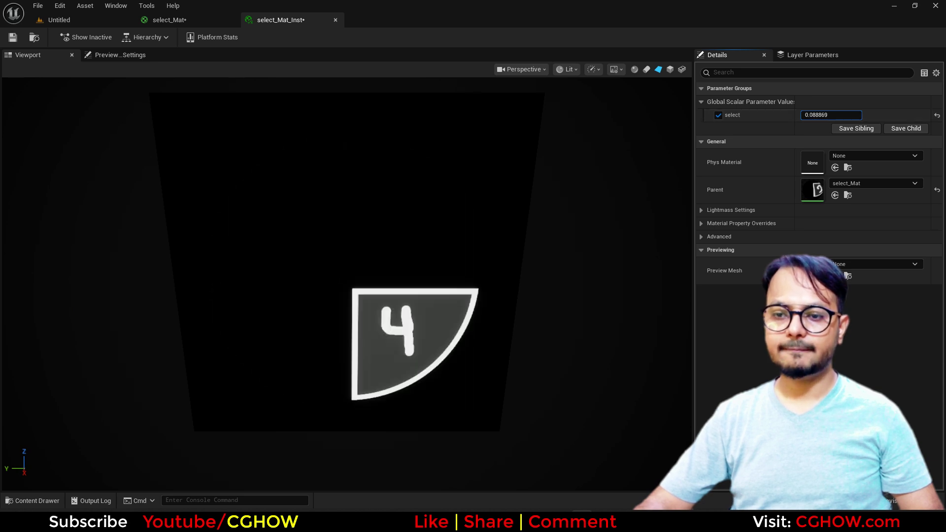
- Return to the select_Mat graph and move the Texture Sample node farther below the Step node
click(175, 18)
right_drag(716, 259, 444, 218)
right_drag(512, 291, 464, 298)
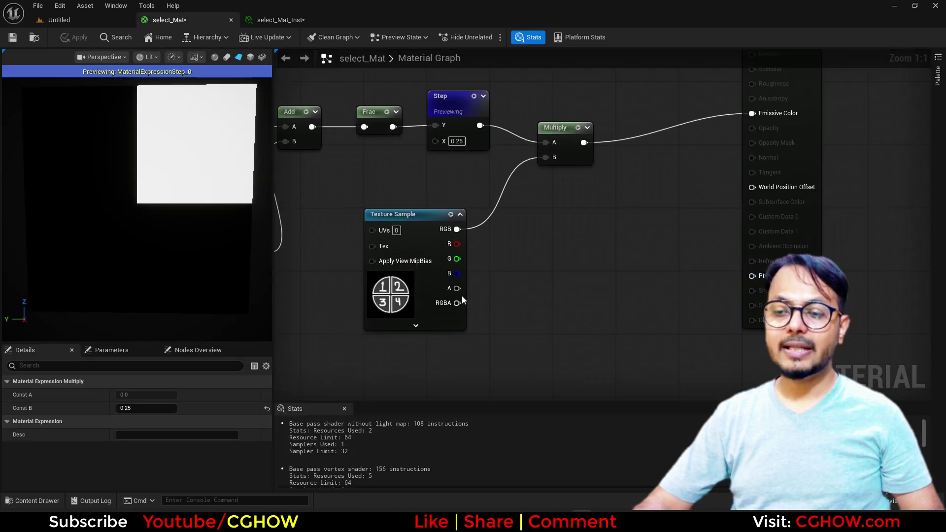
drag(399, 302, 400, 341)
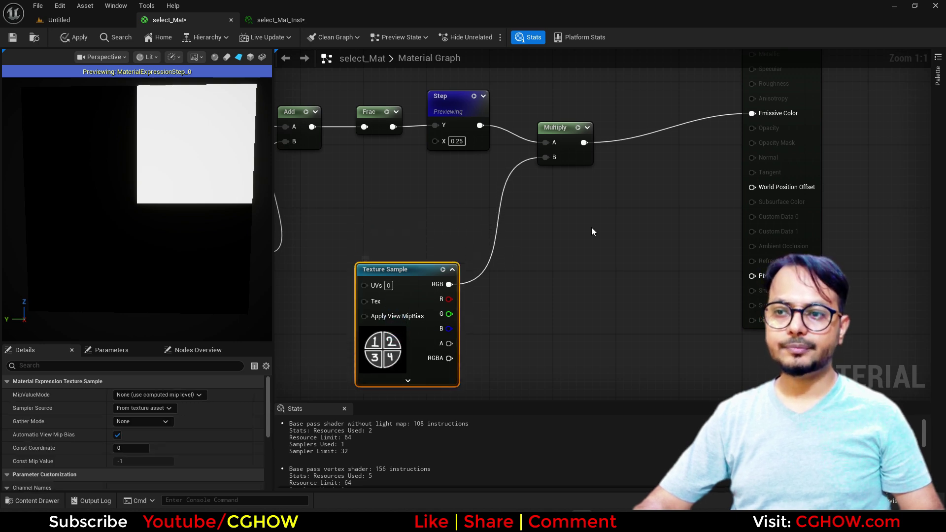
click(543, 223)
right_drag(544, 214, 555, 254)
key(m)
click(545, 239)
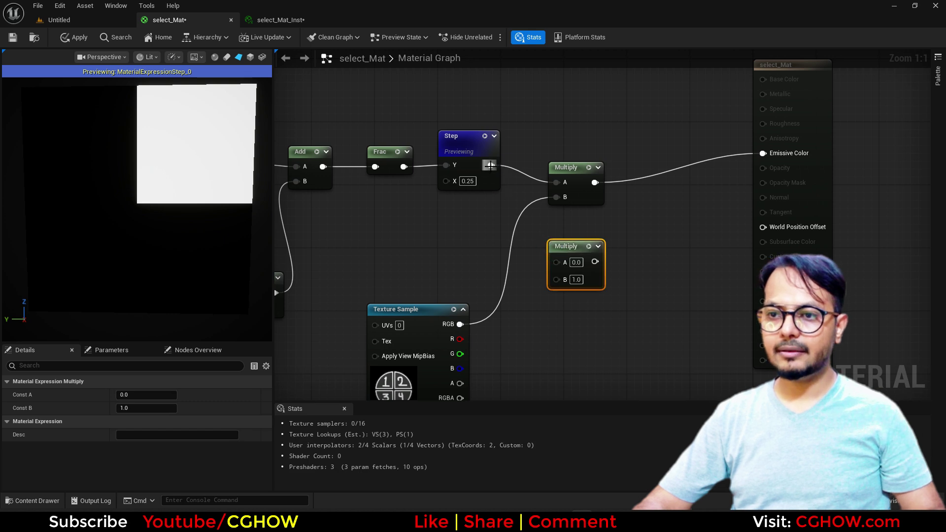
drag(489, 165, 504, 190)
drag(565, 266, 633, 272)
click(524, 306)
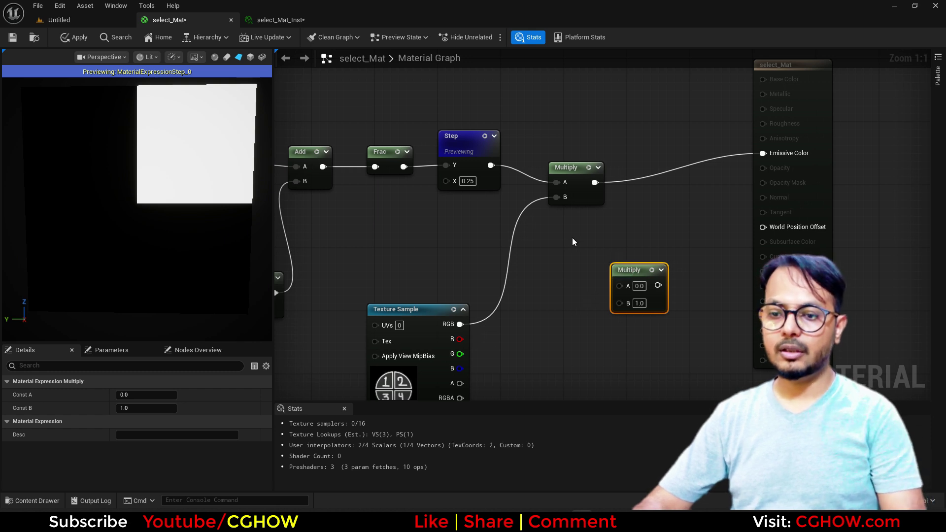
key(Delete)
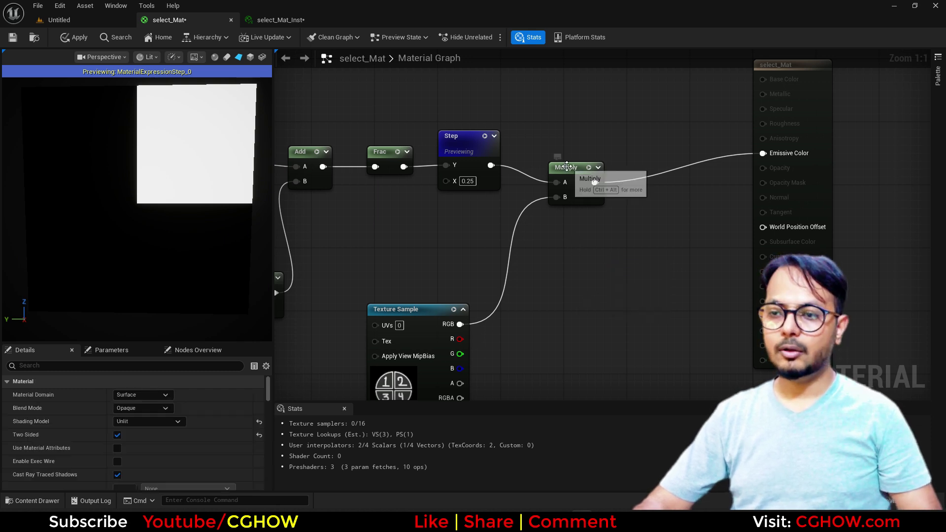
- Move the texture Multiply node lower, duplicate it above, and feed Step's output into the duplicate's B input
drag(568, 172, 607, 235)
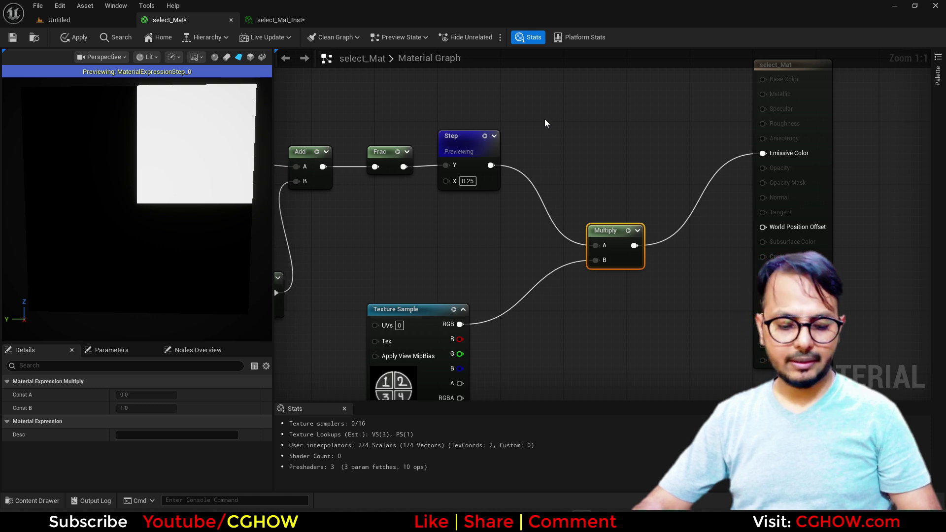
key(ctrl+d)
drag(491, 165, 548, 151)
right_drag(499, 153, 538, 214)
- Create a Constant3Vector with R set to 5 and route it through the upper Multiply into the lower Multiply's A input
key(3)
click(415, 98)
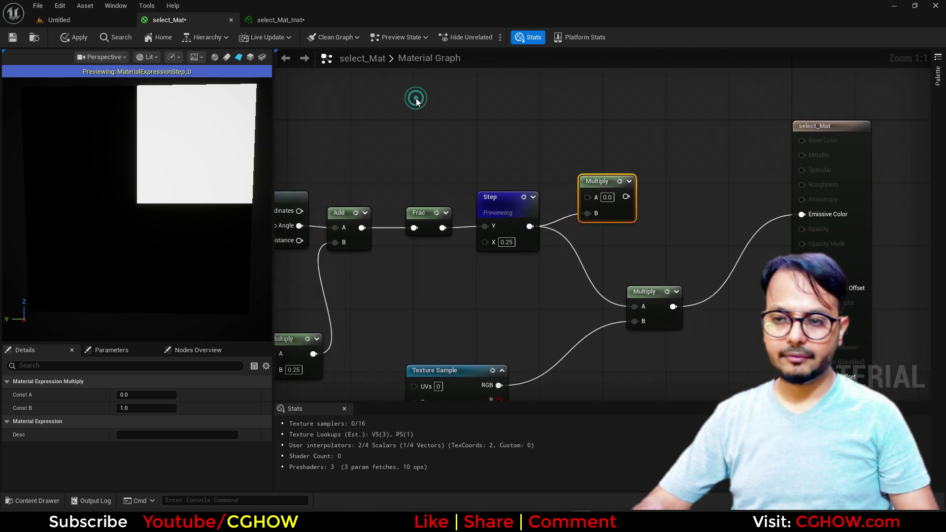
click(140, 410)
text(1)
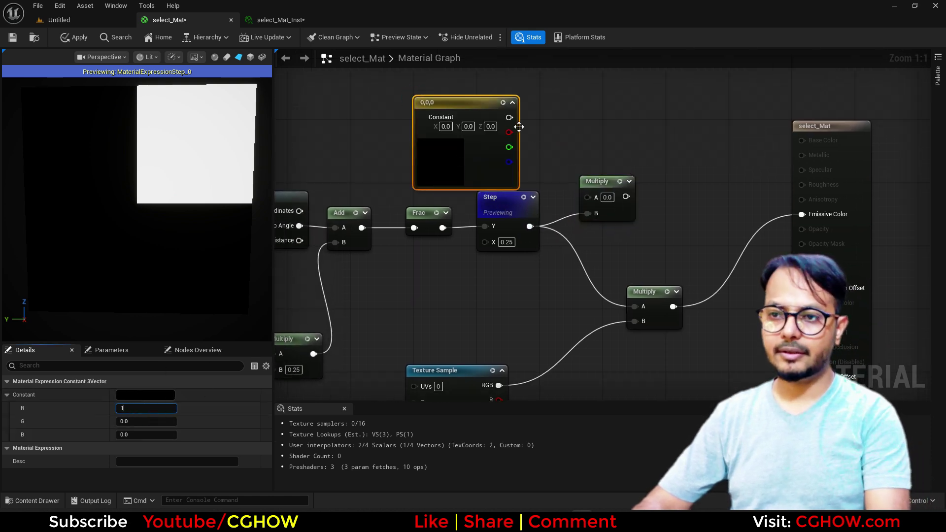
key(BackSpace)
text(5)
key(Return)
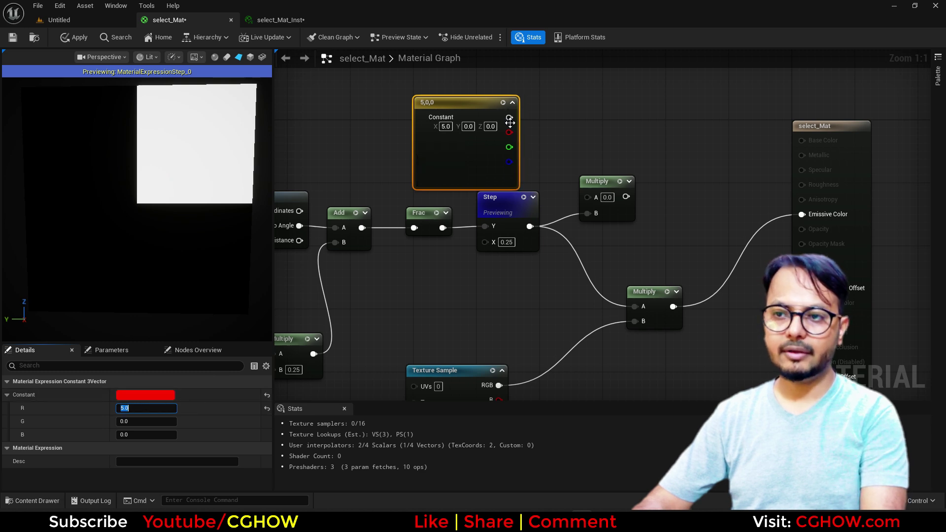
drag(509, 117, 635, 307)
click(73, 37)
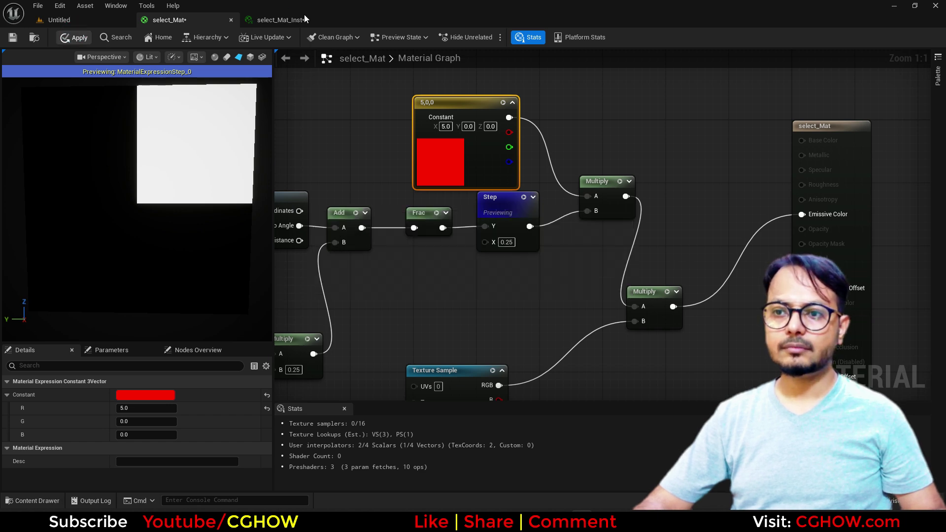
- Set select to about 1.25 in the material instance to test the red segment highlight
click(304, 14)
drag(830, 117, 855, 116)
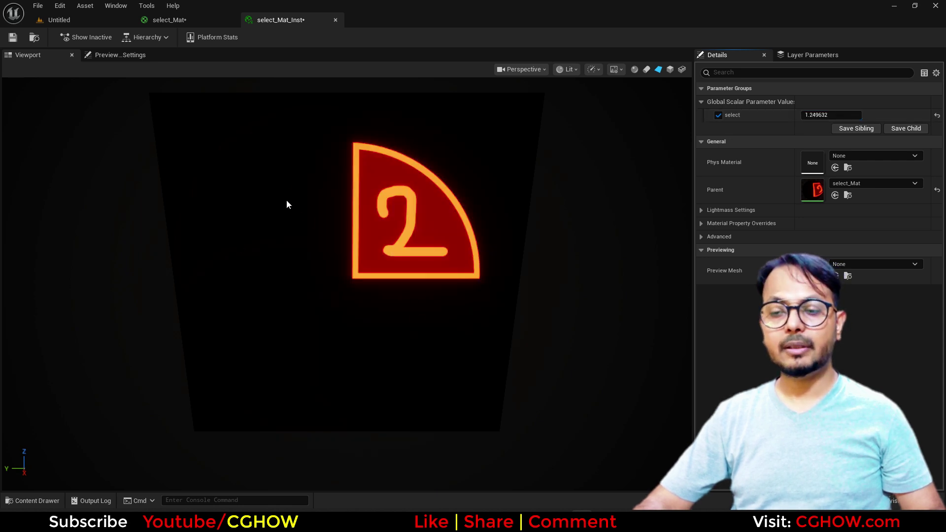
- In the select_Mat graph, replace the upper Multiply with a Lerp, wiring the red constant to B and Step's output to Alpha
click(190, 17)
right_drag(610, 386, 575, 387)
drag(439, 194, 469, 130)
click(573, 223)
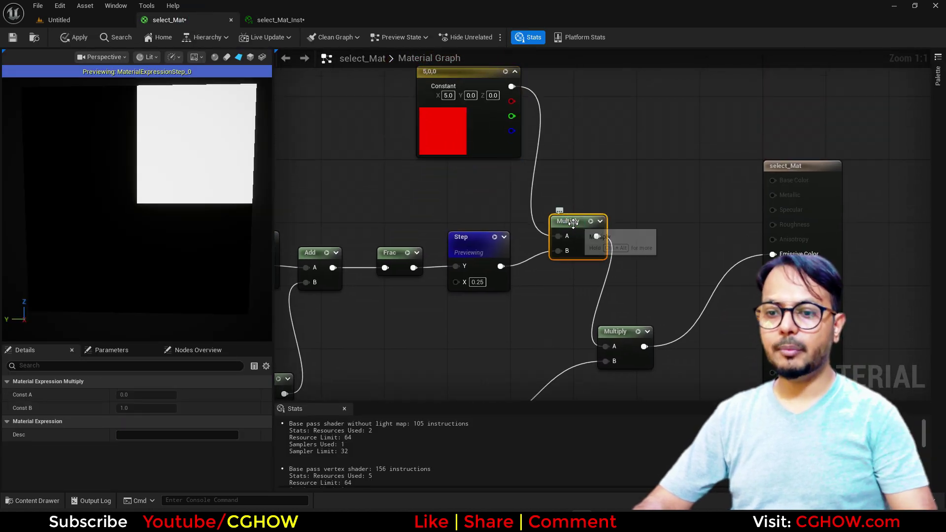
key(Delete)
click(575, 188)
drag(500, 266, 512, 86)
right_drag(453, 183, 489, 252)
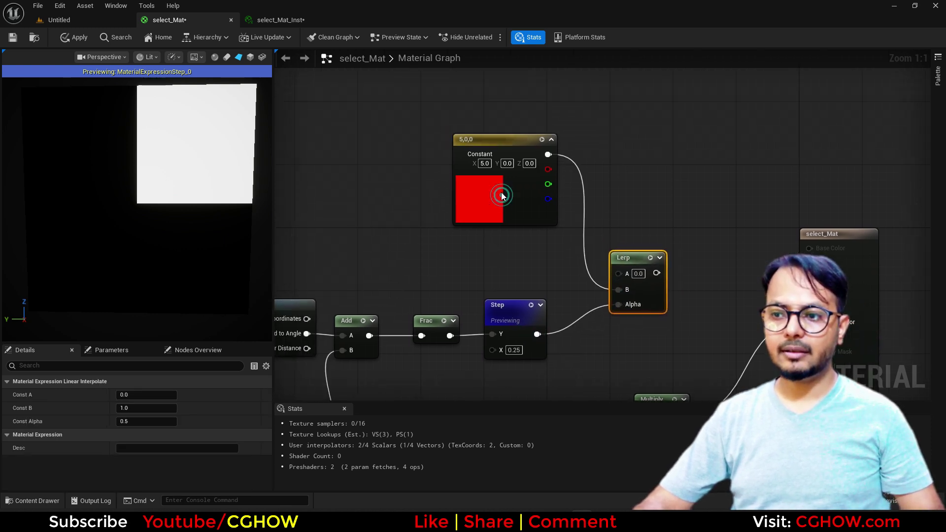
- Move the red constant higher and add a Constant3Vector below it with R, G and B set to 1
drag(501, 195, 501, 164)
right_drag(642, 286, 593, 211)
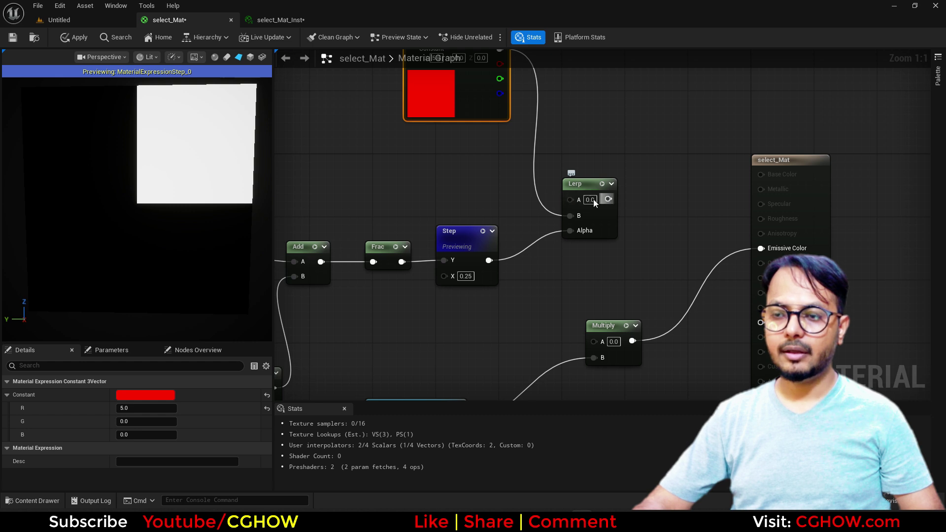
right_drag(515, 193, 555, 186)
right_drag(488, 174, 498, 262)
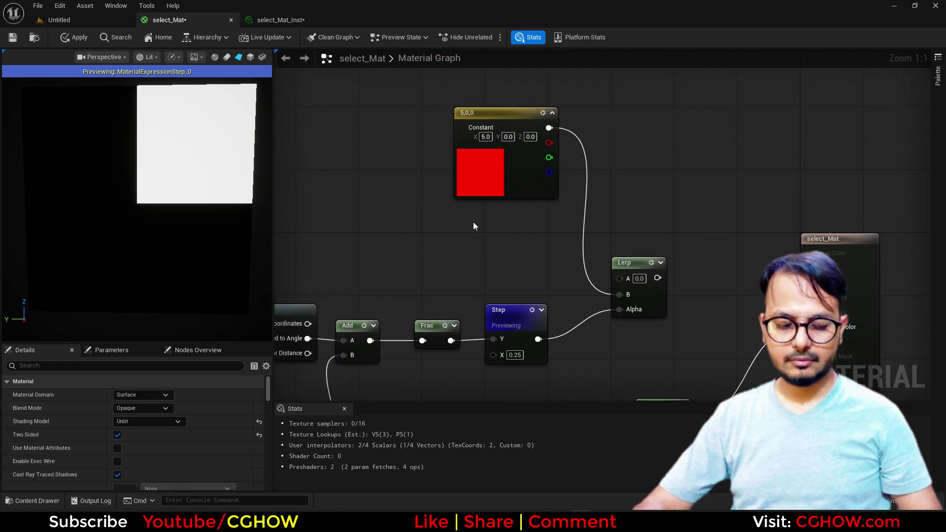
key(3)
click(447, 213)
click(131, 409)
text(1)
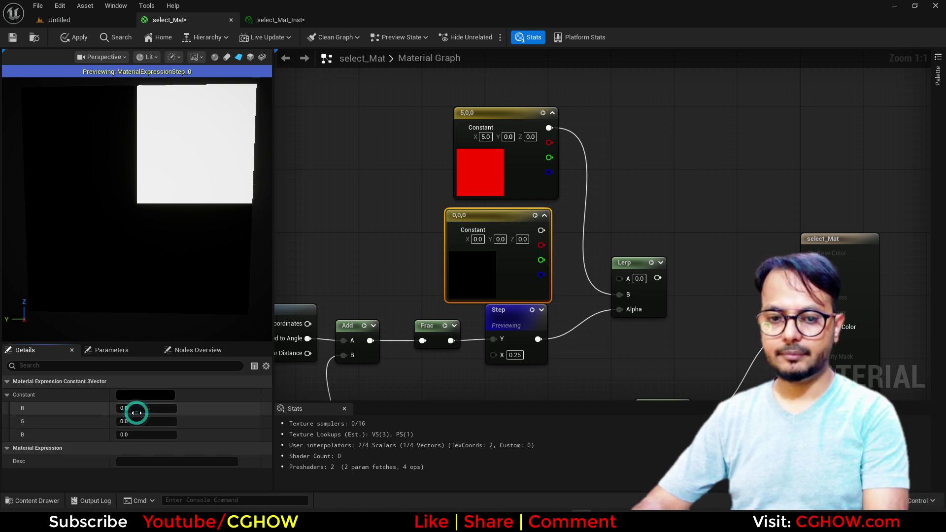
click(132, 421)
text(1)
click(144, 435)
text(1)
- Connect Lerp's output to the lower Multiply's A input and the white constant to Lerp's A input
right_drag(620, 333, 578, 235)
drag(617, 180, 602, 322)
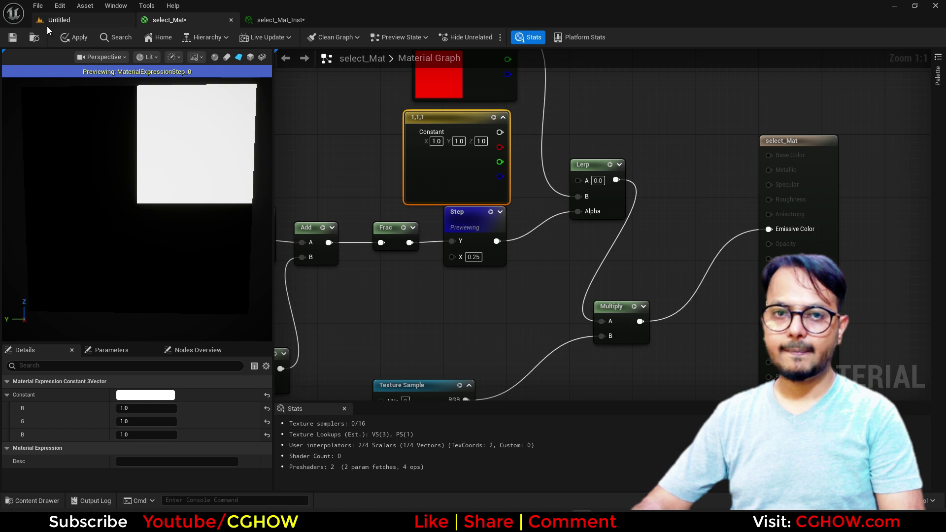
drag(499, 132, 578, 180)
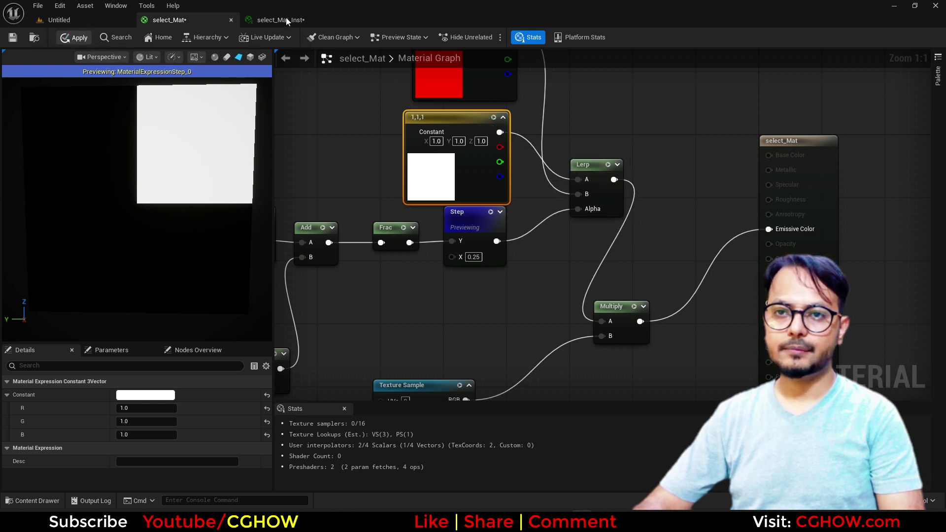
- Apply the material changes and set select to about 3.45 in the material instance
key(ctrl+s)
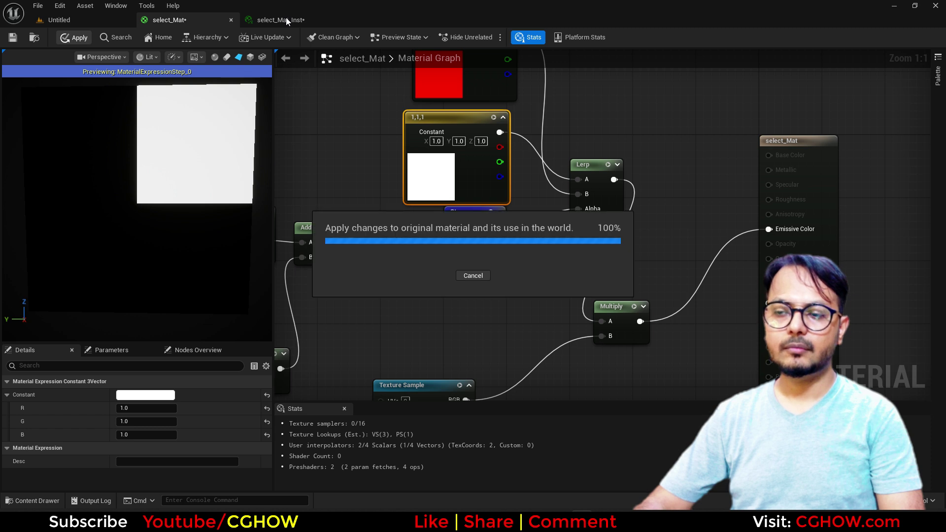
click(286, 20)
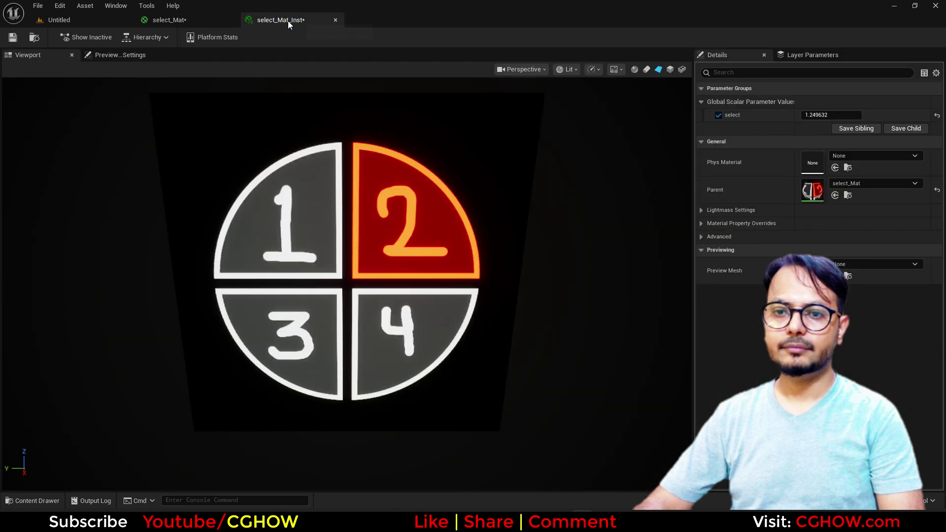
drag(819, 115, 851, 116)
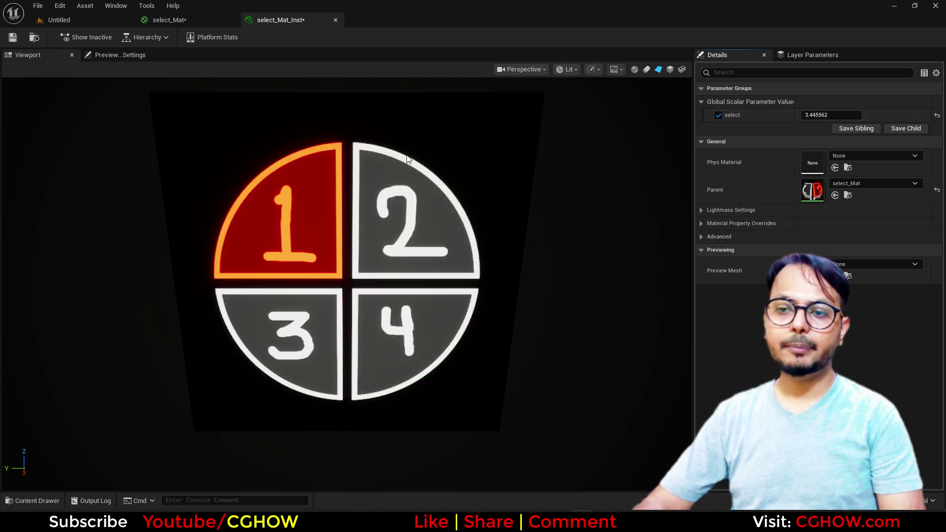
- Return to the select_Mat graph and move the Texture Sample node lower to make room for UV nodes
click(169, 22)
right_drag(389, 265, 734, 167)
scroll(406, 304, down, 2)
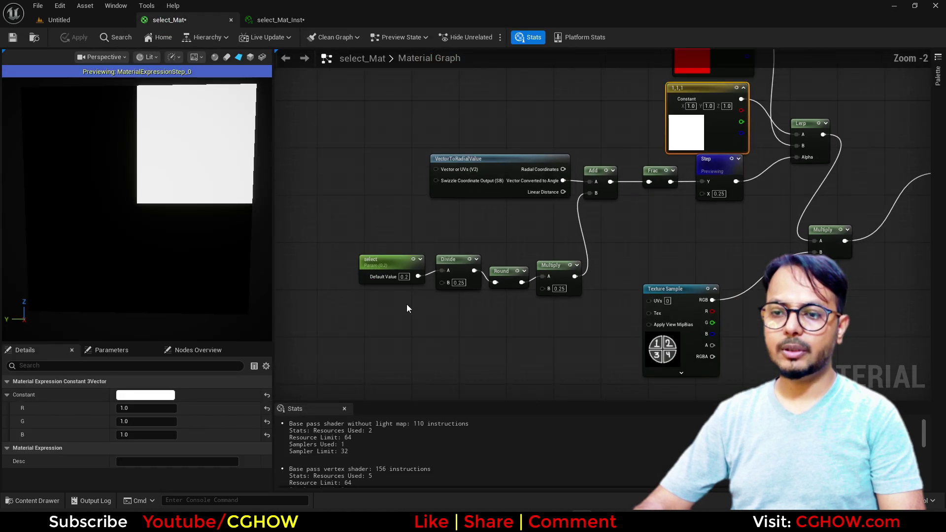
right_drag(501, 318, 413, 226)
drag(603, 266, 627, 325)
right_drag(412, 272, 440, 239)
- Add a ScaleUVsByCenter node beside the Texture Sample and connect its UVs output to the sample's UVs input
right_click(422, 234)
text(scaleuv)
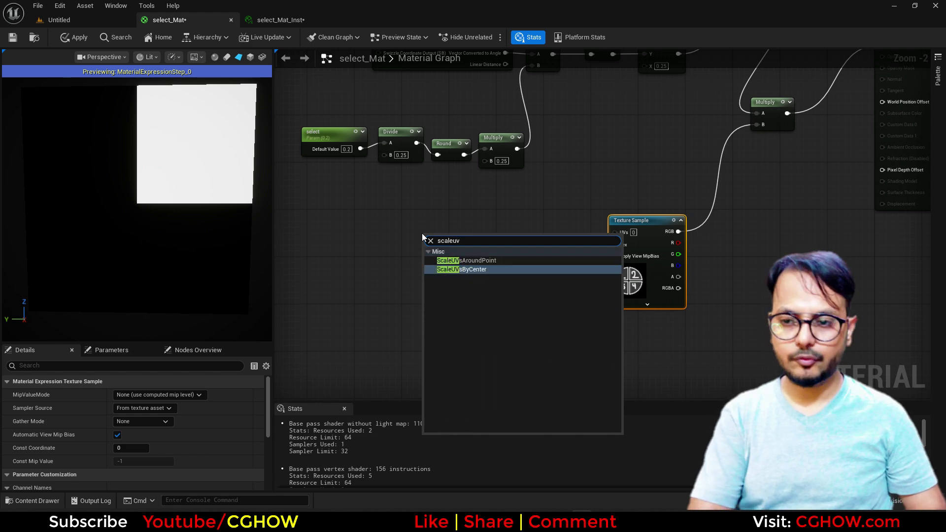
key(Return)
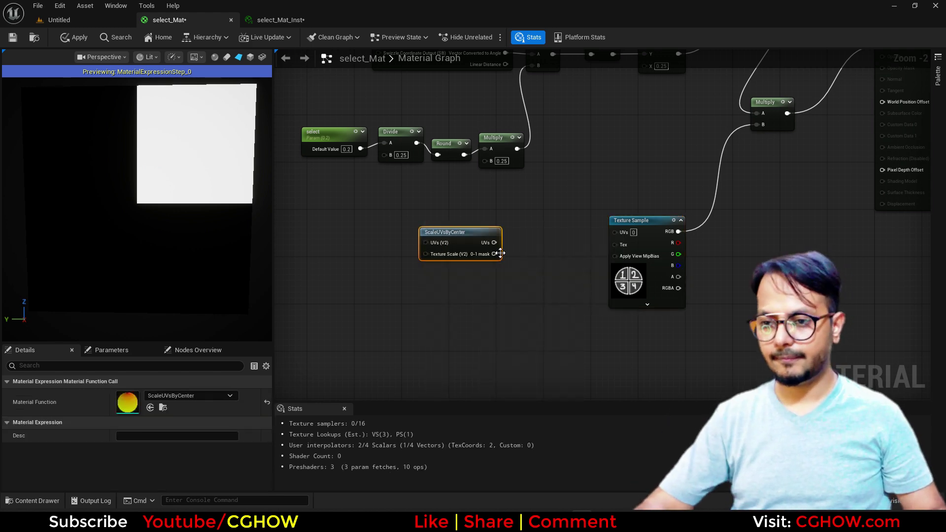
drag(494, 242, 614, 230)
drag(442, 230, 483, 235)
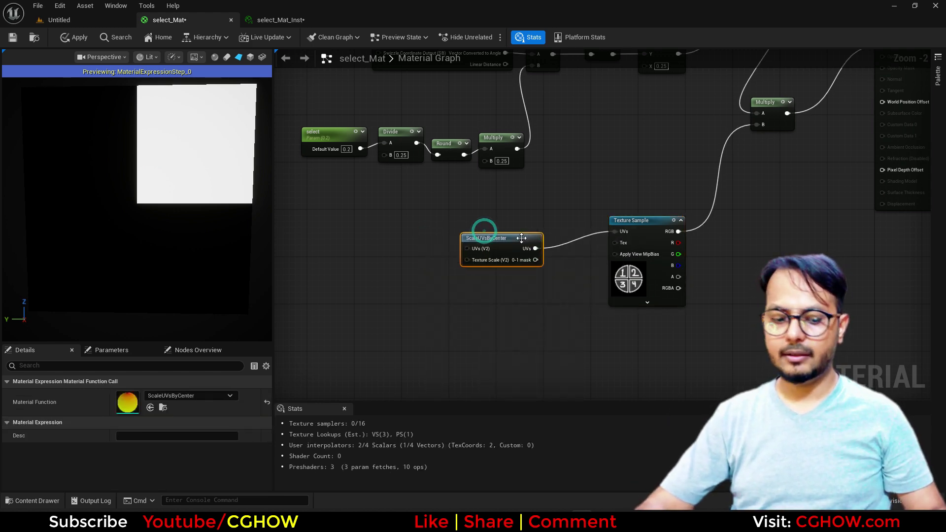
- Add a TexCoord node and connect it to the UVs input of ScaleUVsByCenter
click(371, 235)
right_drag(468, 243, 391, 268)
drag(391, 268, 433, 265)
scroll(468, 278, up, 1)
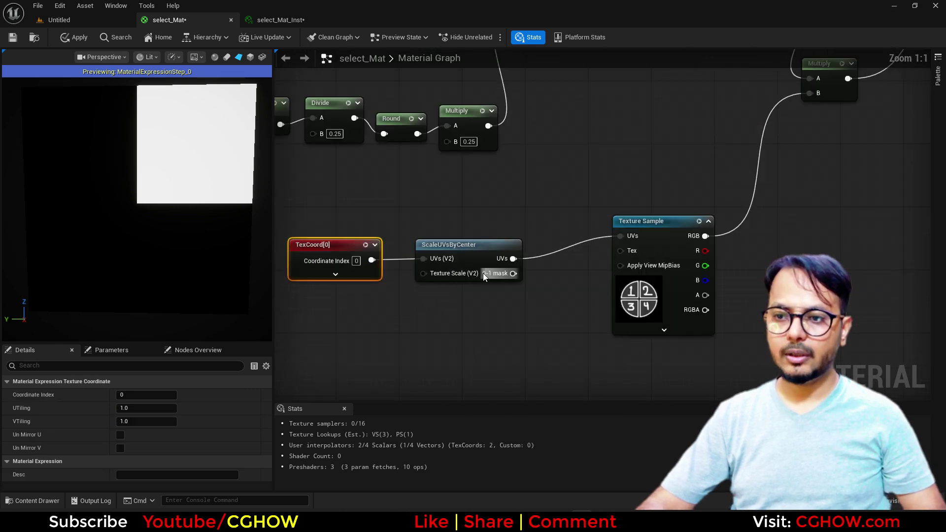
- Branch Step's output into a new Saturate node placed below the TexCoord node
scroll(465, 288, down, 2)
right_drag(472, 307, 564, 337)
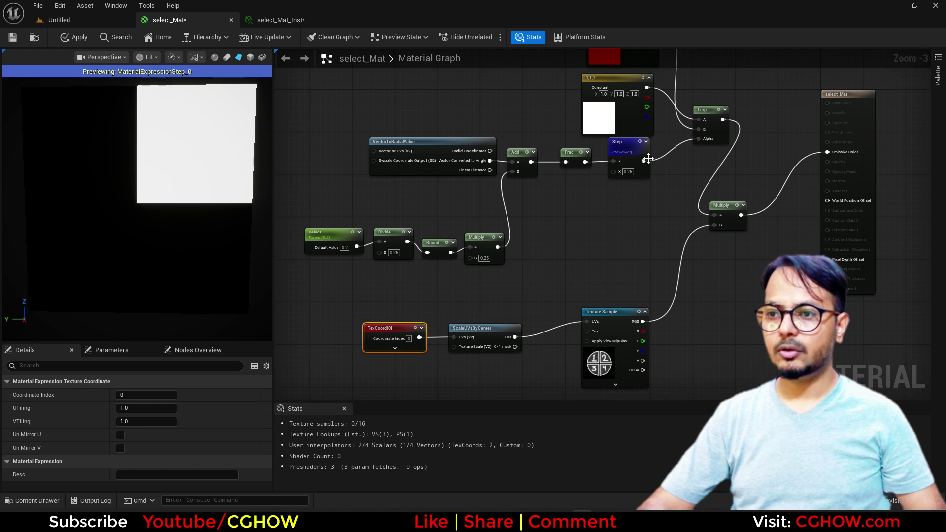
drag(648, 159, 331, 270)
text(s)
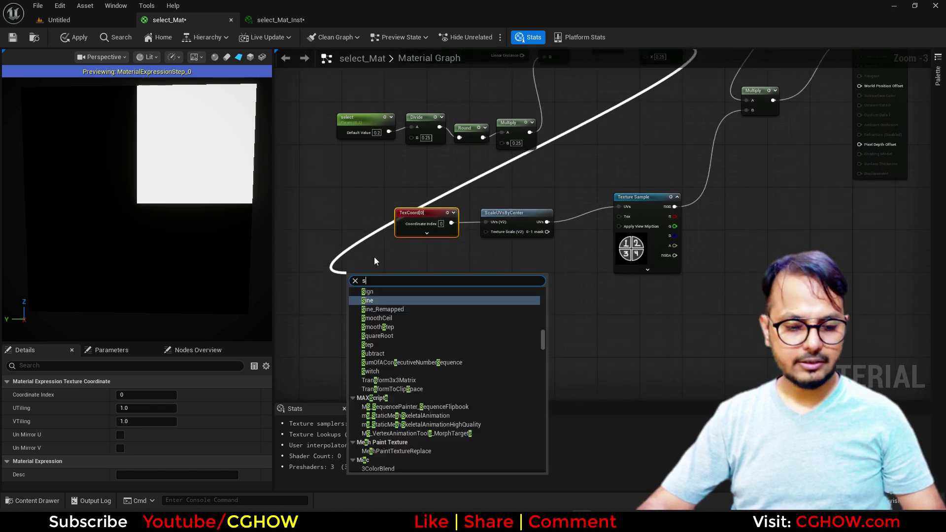
text(a)
click(377, 300)
scroll(430, 290, up, 3)
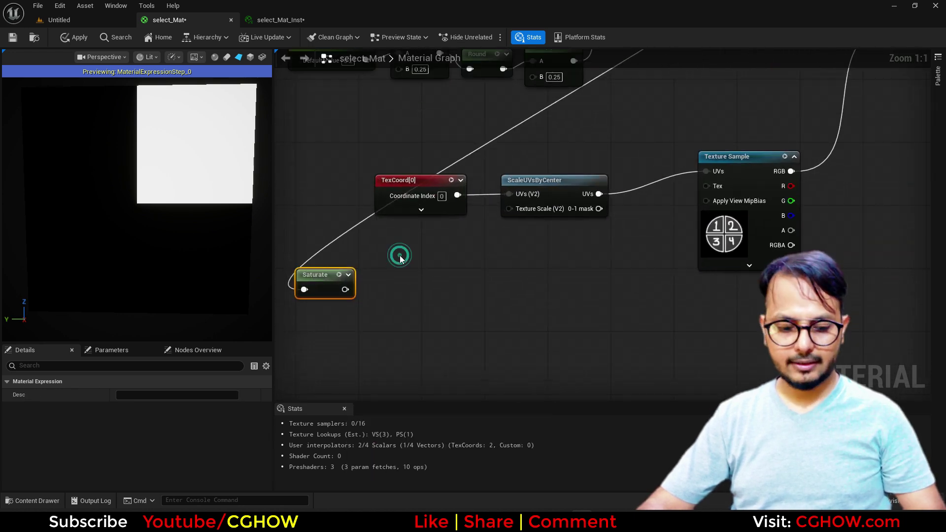
- Add a Lerp with A 1 and B 1.2, driven by Saturate in Alpha, and feed it into ScaleUVsByCenter's Texture Scale
click(401, 258)
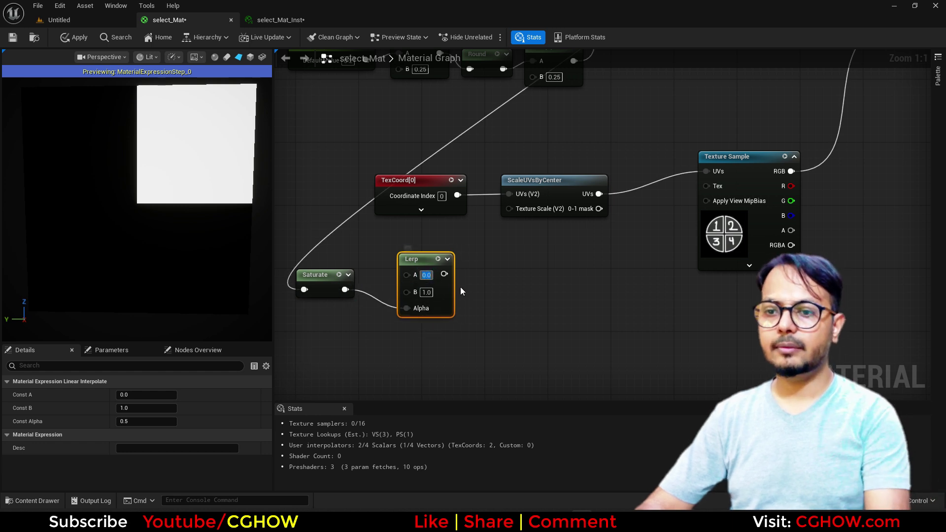
text(1)
key(Return)
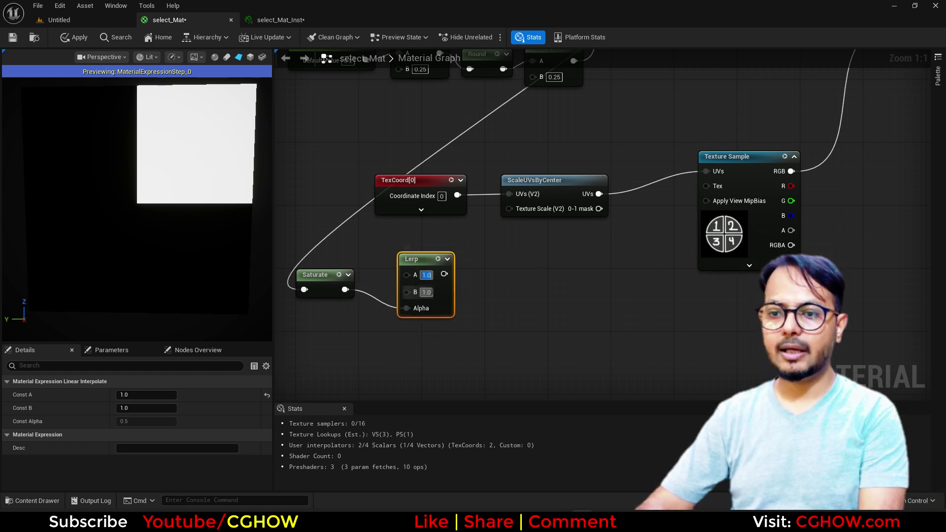
text(1.2)
key(Return)
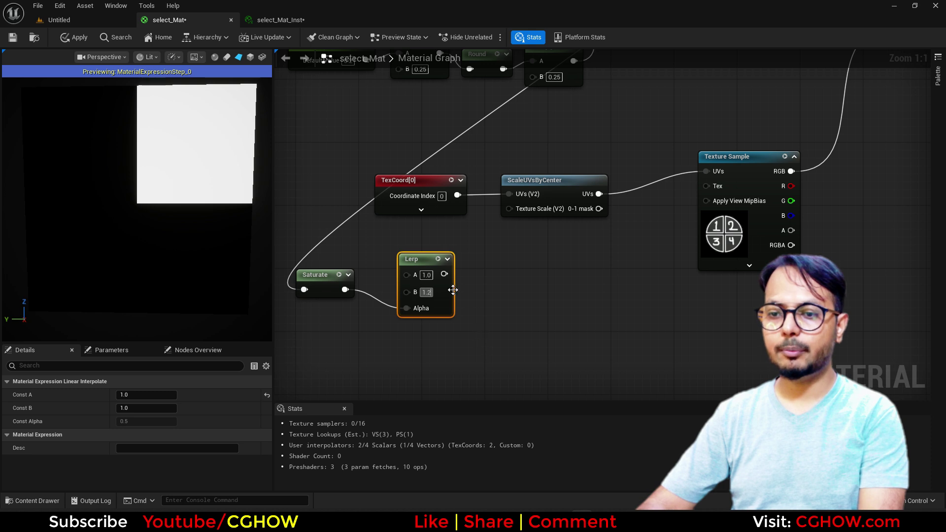
drag(444, 274, 510, 211)
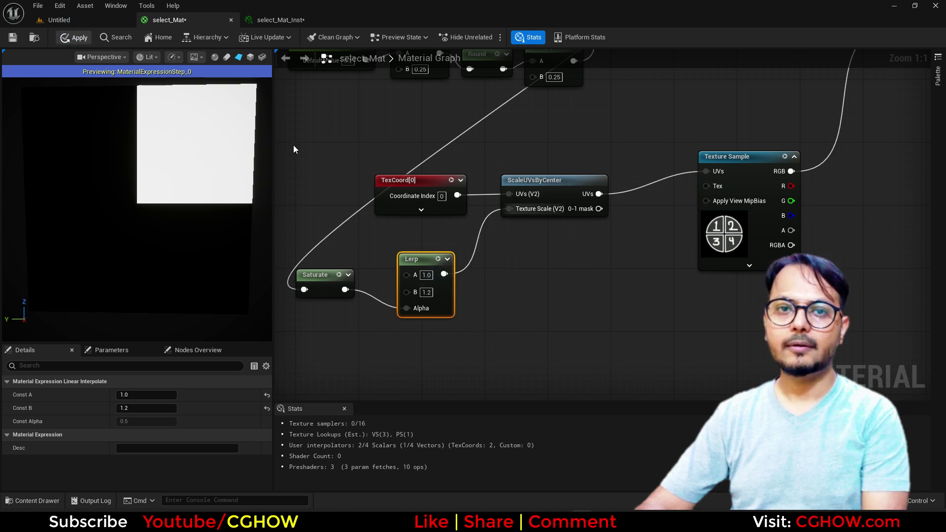
- Apply the scaling changes and set select to about 5.38 in the material instance
key(ctrl+s)
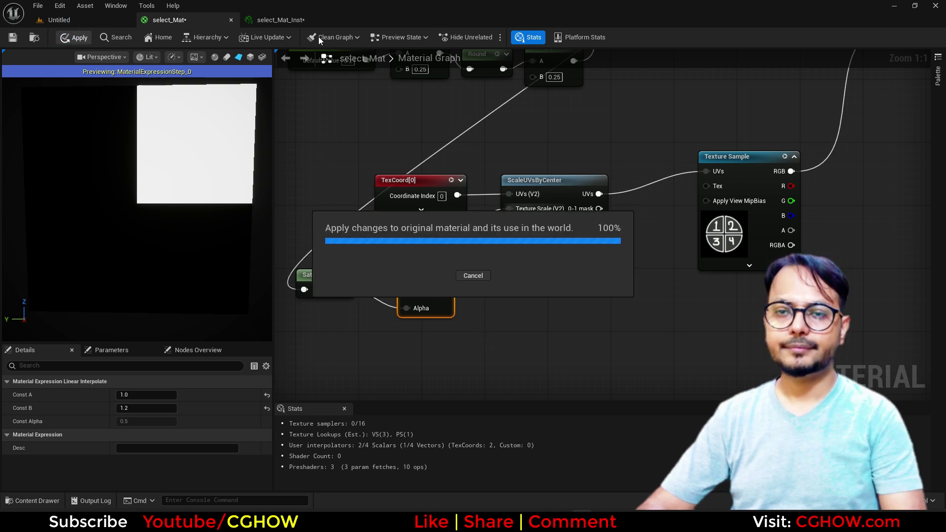
click(291, 21)
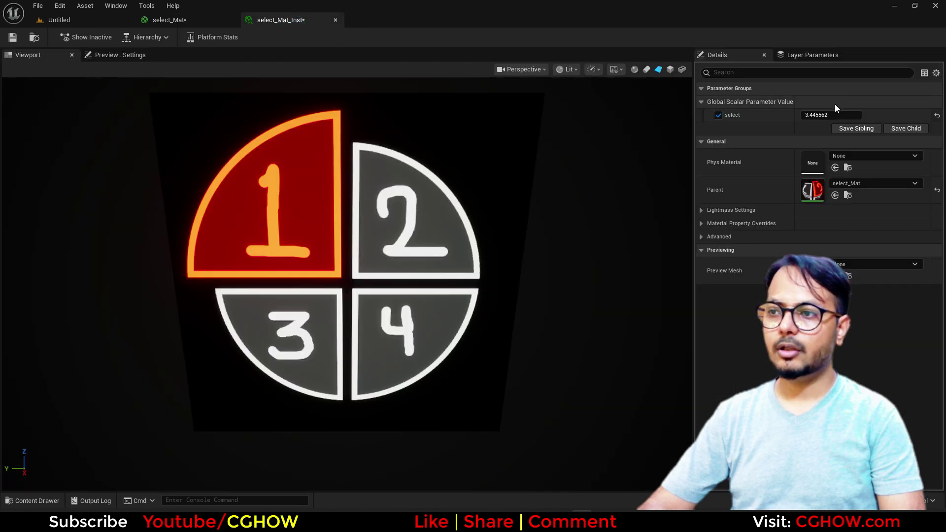
drag(831, 114, 850, 115)
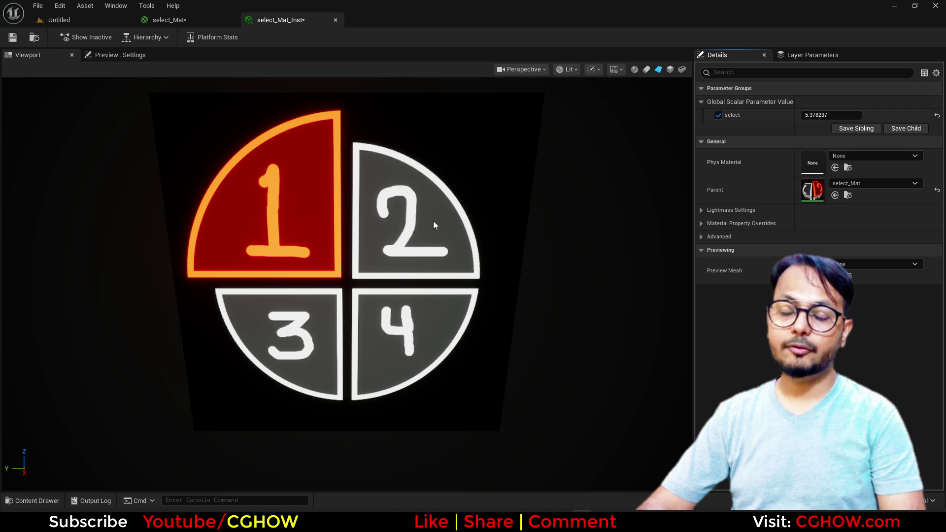
- Shift the Saturate node slightly away from the Lerp in the select_Mat graph and check the instance preview
click(170, 25)
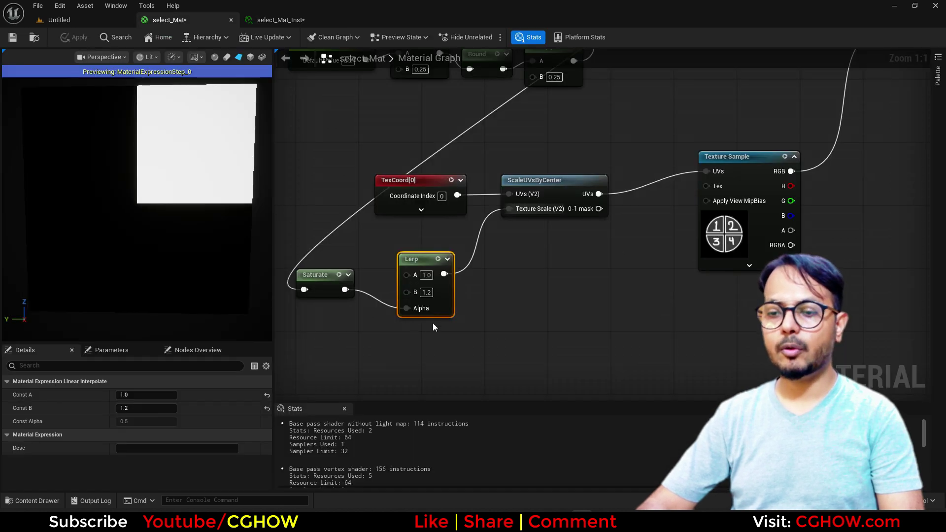
right_drag(353, 324, 511, 306)
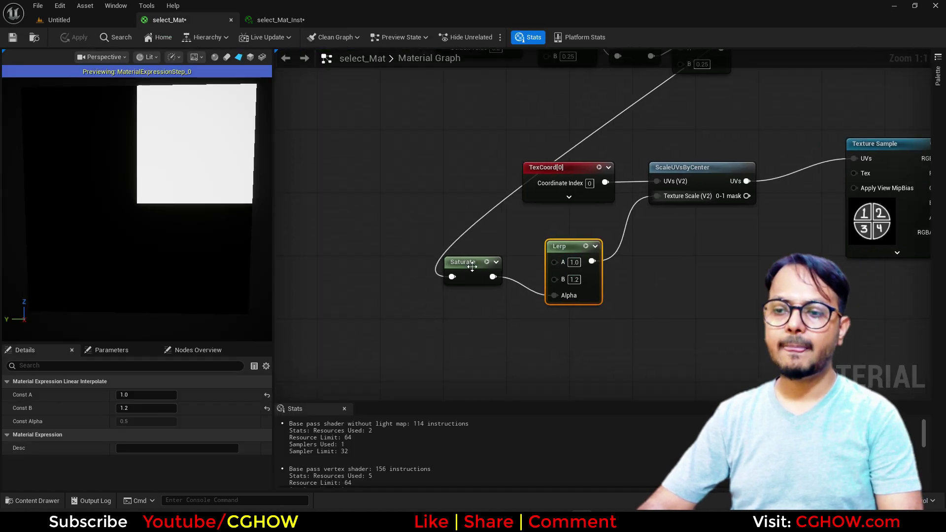
drag(472, 266, 464, 259)
click(277, 24)
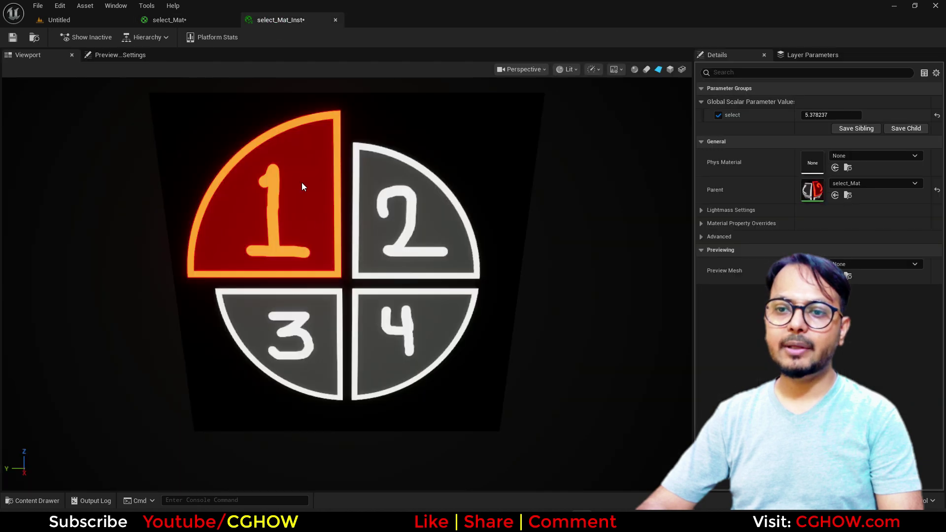
- Return to the select_Mat graph, add a Time node feeding a new Sine node, and preview the Sine
click(194, 21)
click(327, 227)
right_click(327, 227)
text(t)
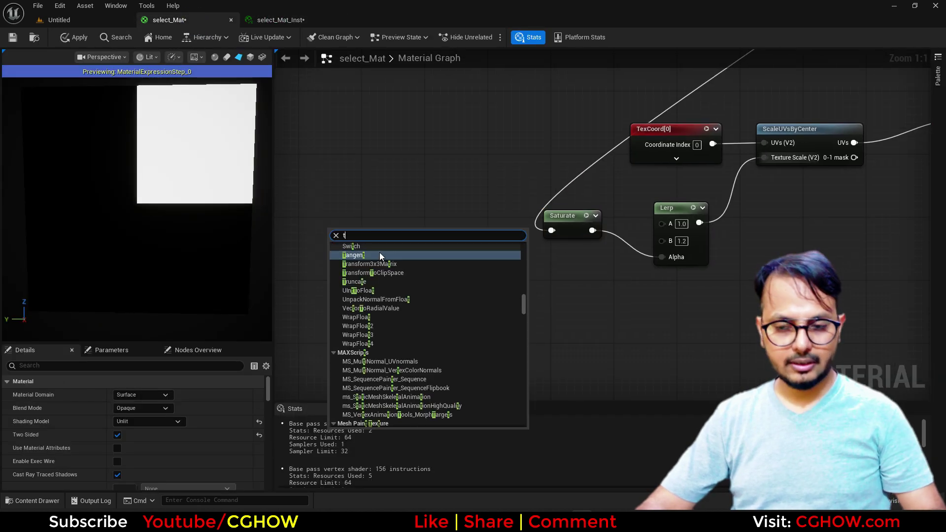
text(i)
click(365, 254)
drag(374, 252, 410, 244)
text(si)
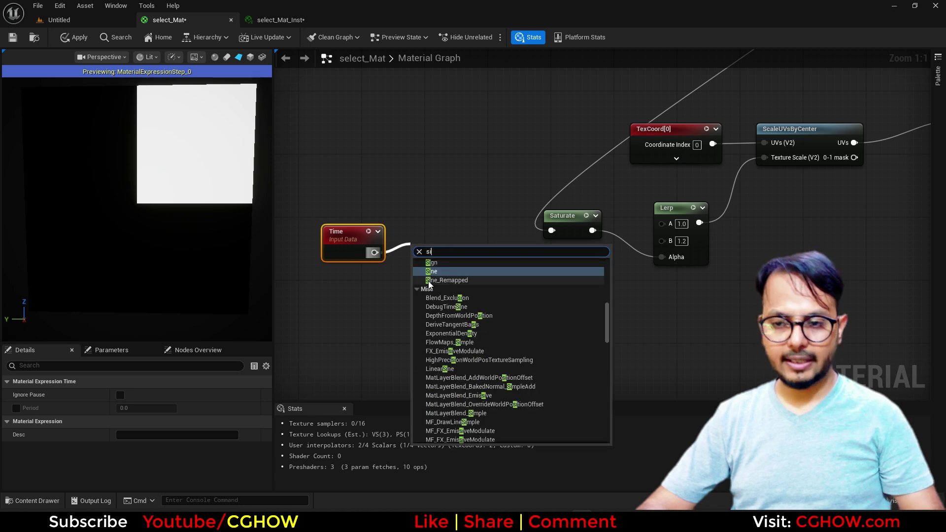
click(435, 272)
click(455, 248)
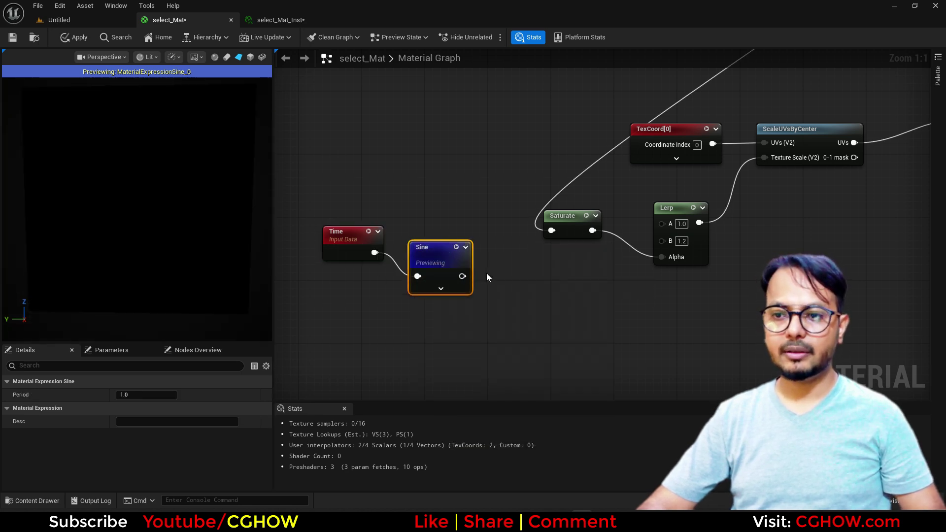
- Feed Sine's output into a new Abs node and preview the Abs result
drag(480, 279, 498, 272)
text(ab)
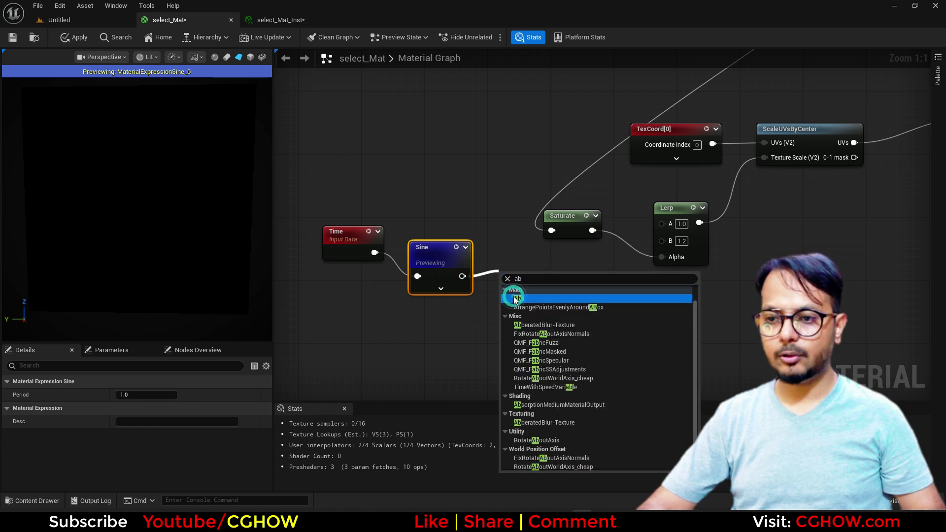
click(524, 300)
click(523, 271)
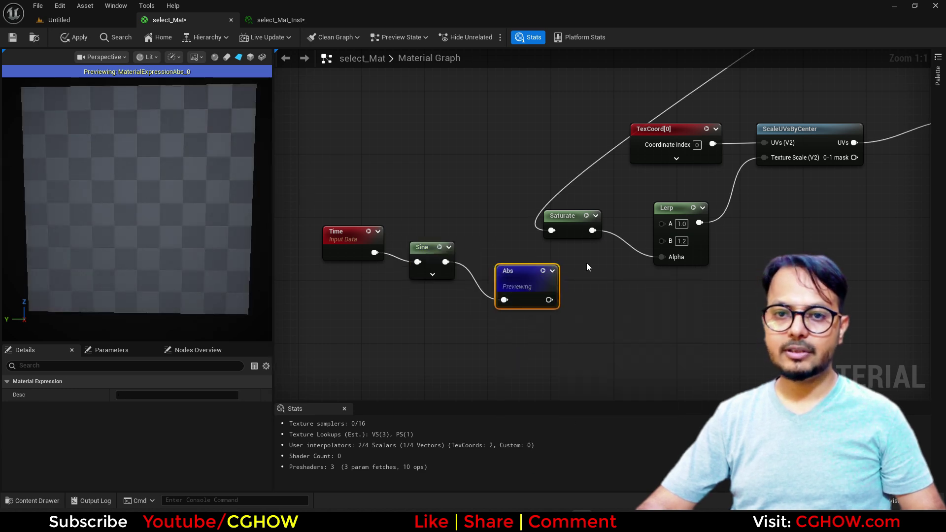
- Add a Lerp with A 1.0, B 1.2 and Abs as its Alpha, and feed its output into B of the scaling Lerp
right_drag(549, 251, 429, 270)
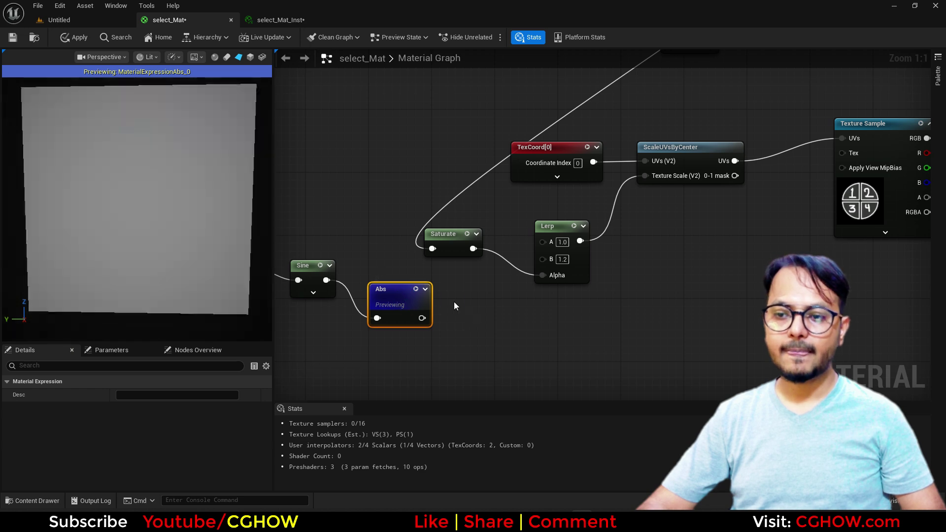
click(453, 302)
click(458, 291)
drag(423, 318, 470, 344)
text(1)
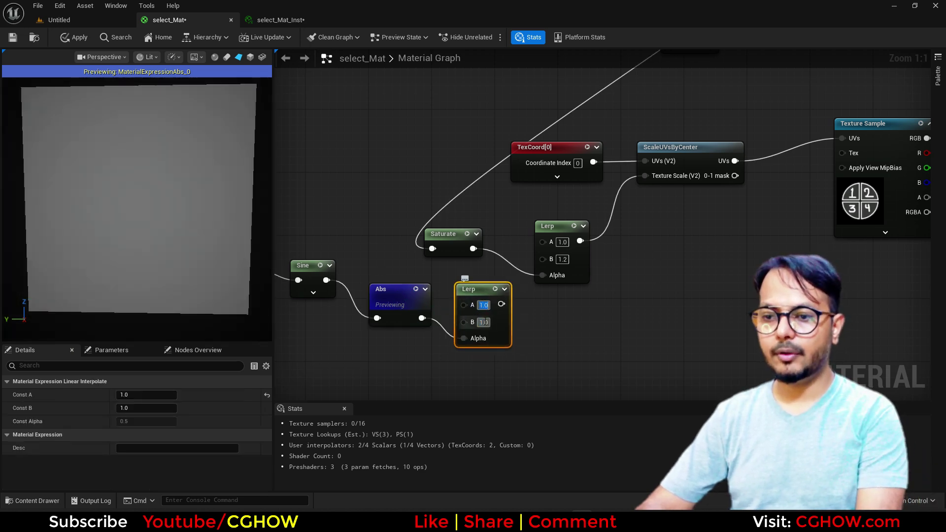
click(483, 322)
text(1.2)
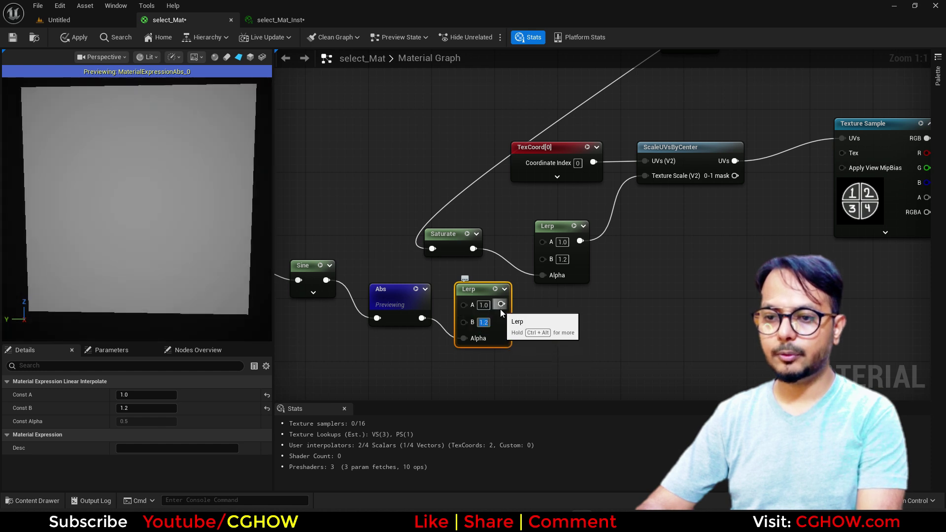
drag(502, 304, 543, 258)
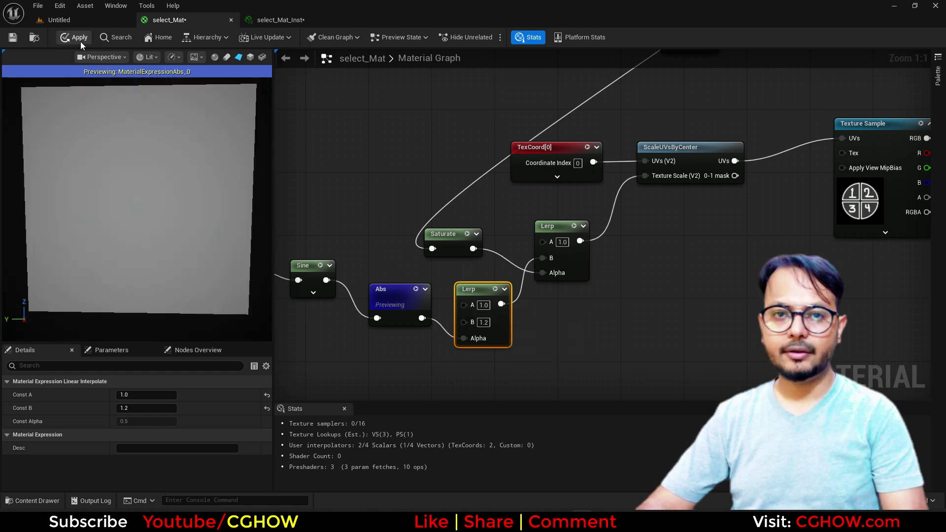
- Apply the material, set select to about 6.65 in select_Mat_Inst, and inspect the pulsing segment in the preview
click(75, 38)
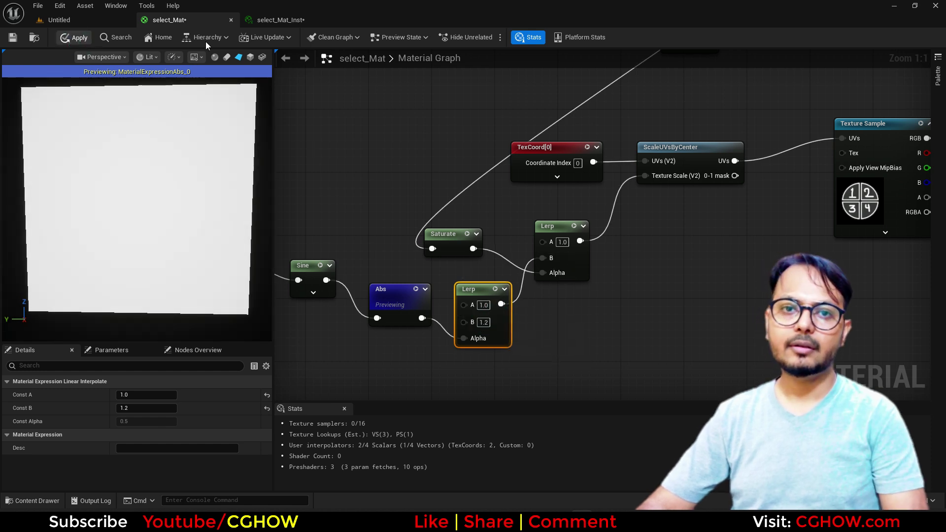
click(285, 20)
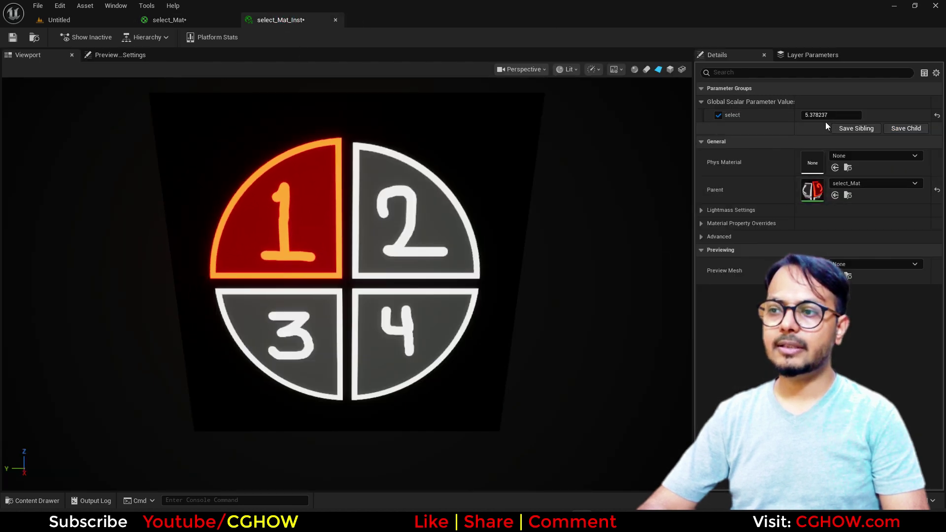
drag(824, 115, 828, 115)
drag(333, 344, 355, 345)
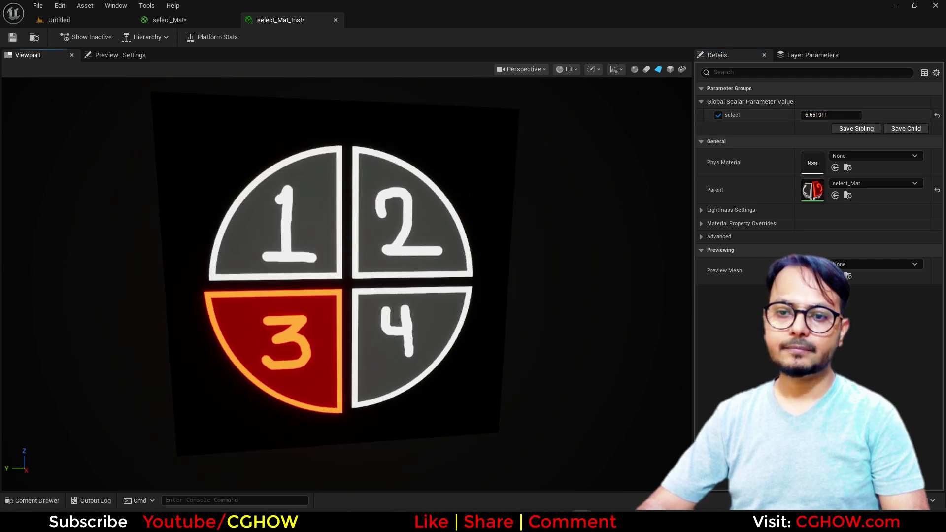
right_drag(437, 249, 424, 249)
drag(437, 248, 414, 246)
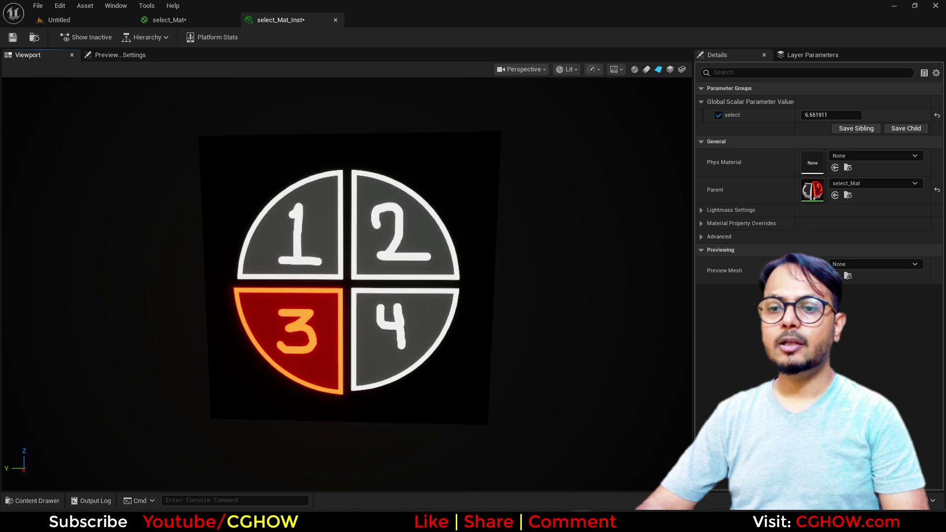
right_drag(437, 249, 463, 249)
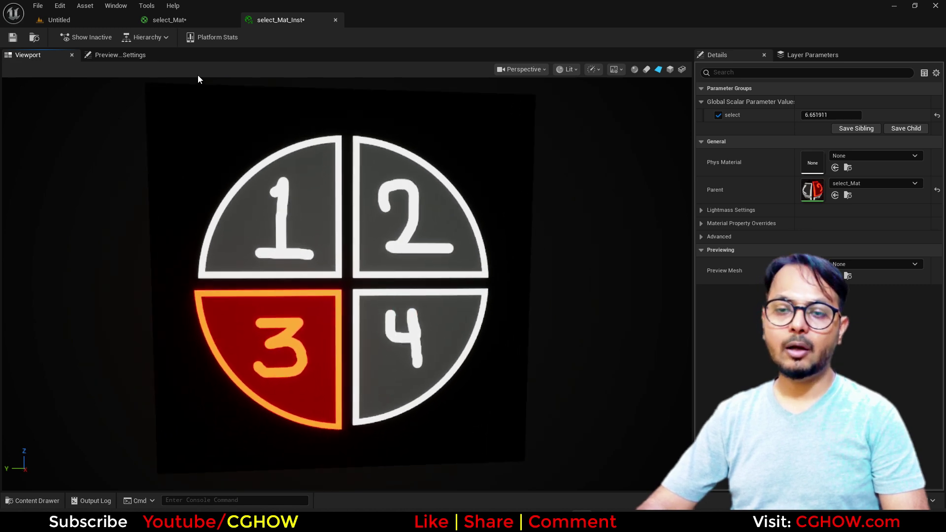
- Import Image.jpg from the Desktop into the Element_selector folder and view the imported texture
click(117, 20)
right_click(373, 436)
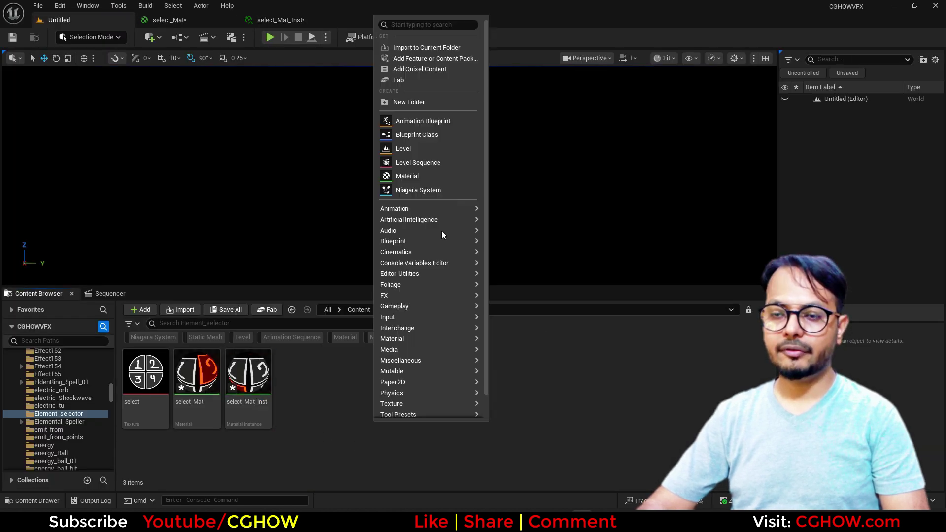
click(412, 49)
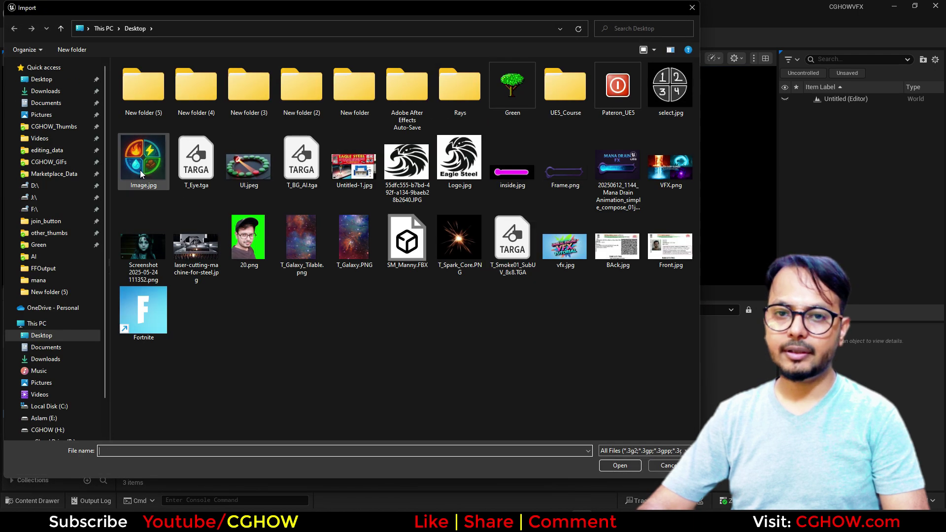
double_click(141, 162)
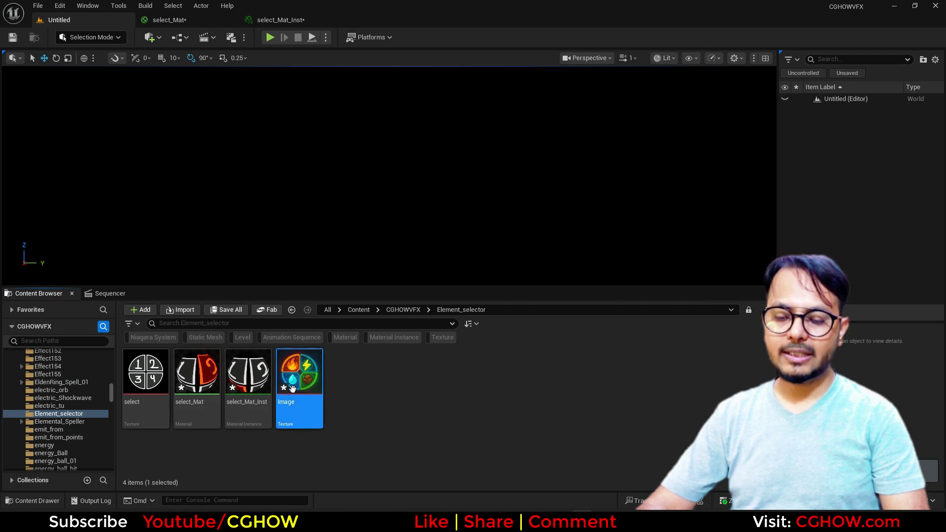
double_click(304, 379)
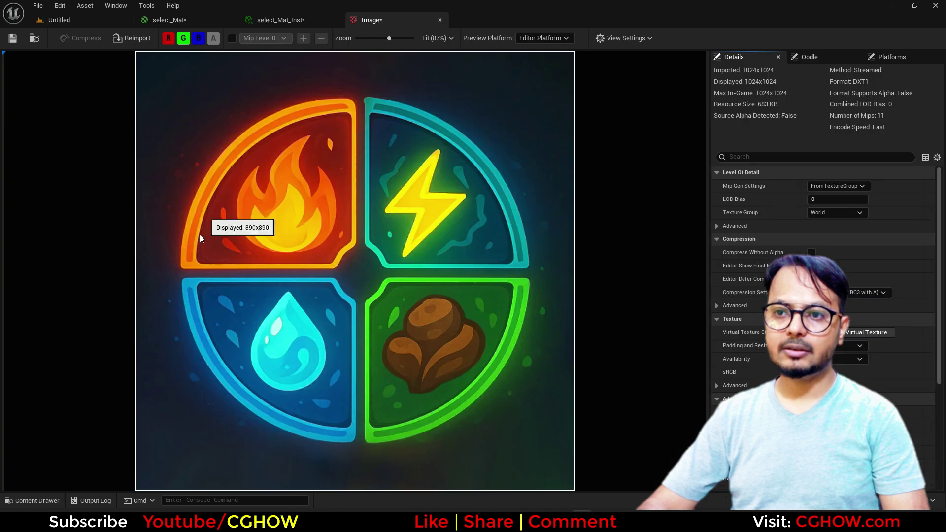
click(440, 20)
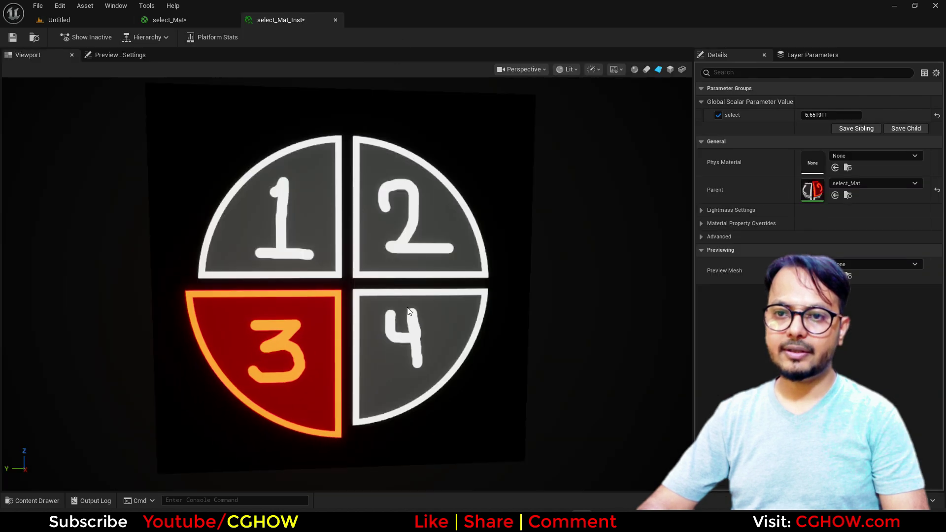
- Assign the imported Image texture to the Texture Sample node in the select_Mat graph
click(112, 21)
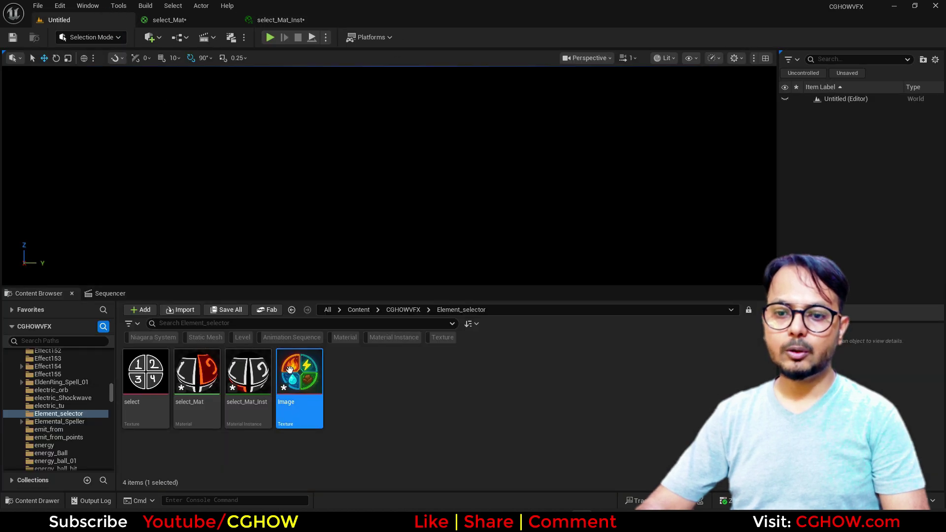
click(178, 19)
right_drag(871, 194, 572, 226)
click(571, 226)
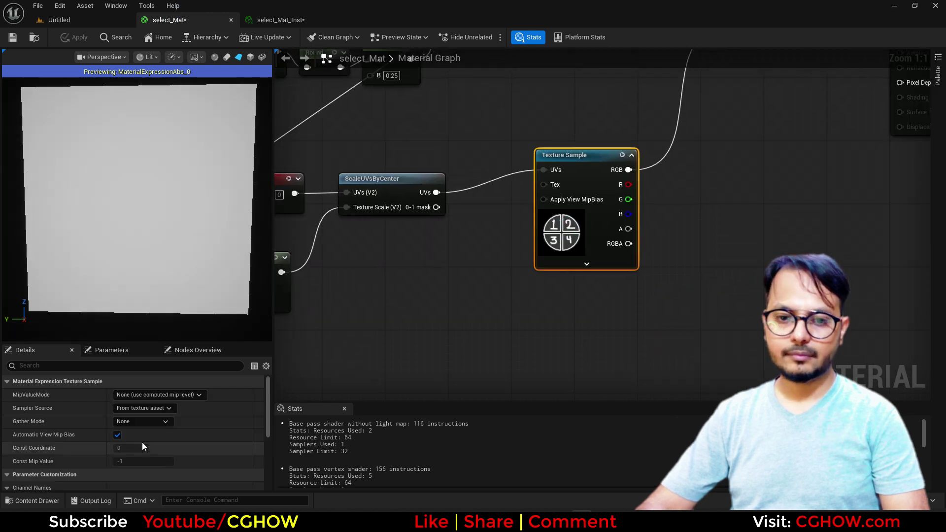
scroll(173, 434, down, 5)
click(146, 438)
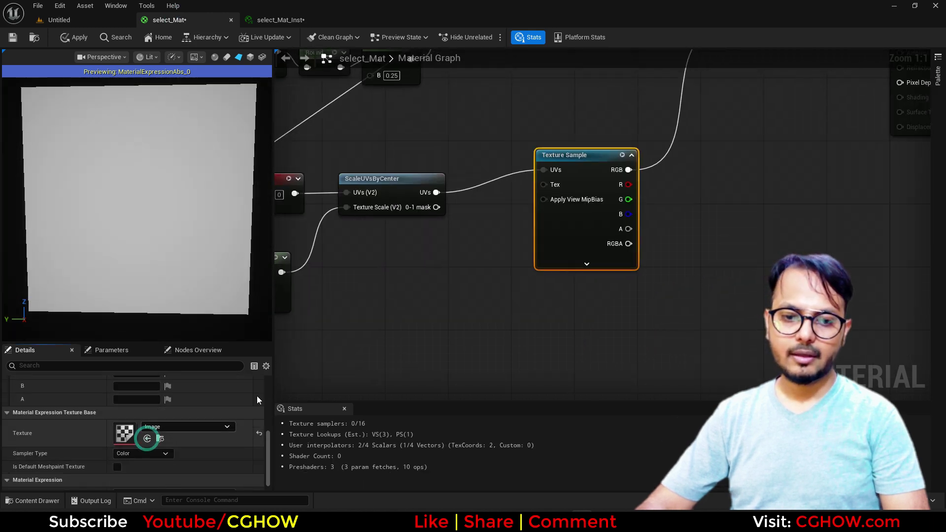
scroll(507, 321, down, 3)
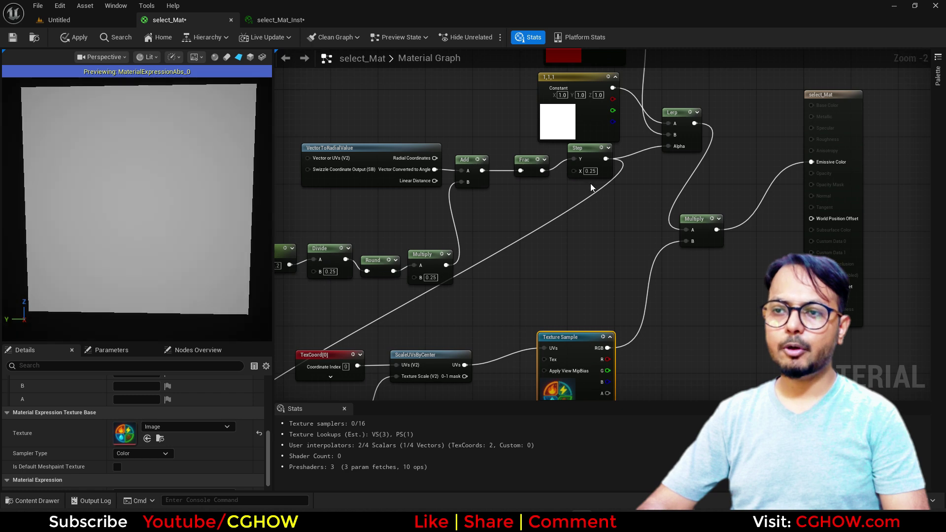
- Apply the texture change and set select to about 4.90 in the material instance
right_drag(582, 203, 560, 314)
right_drag(492, 214, 489, 129)
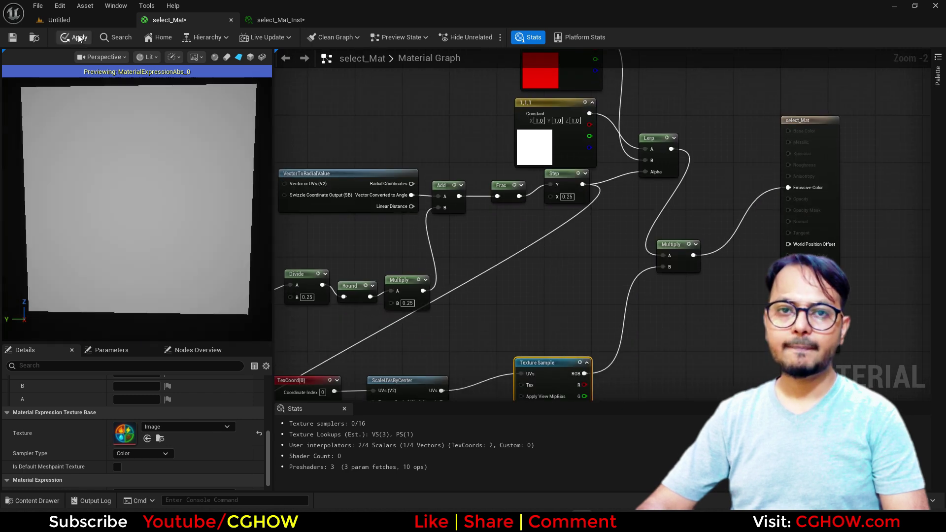
click(79, 38)
click(289, 20)
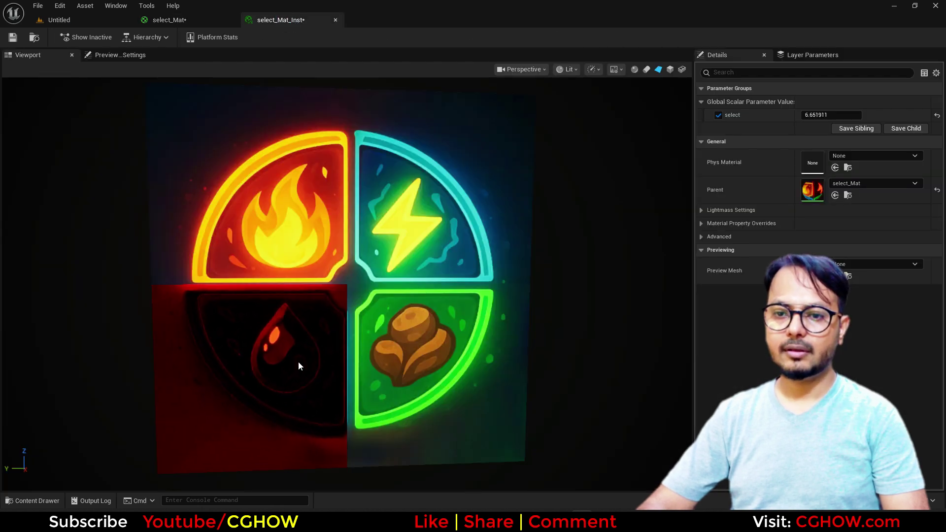
drag(829, 114, 801, 114)
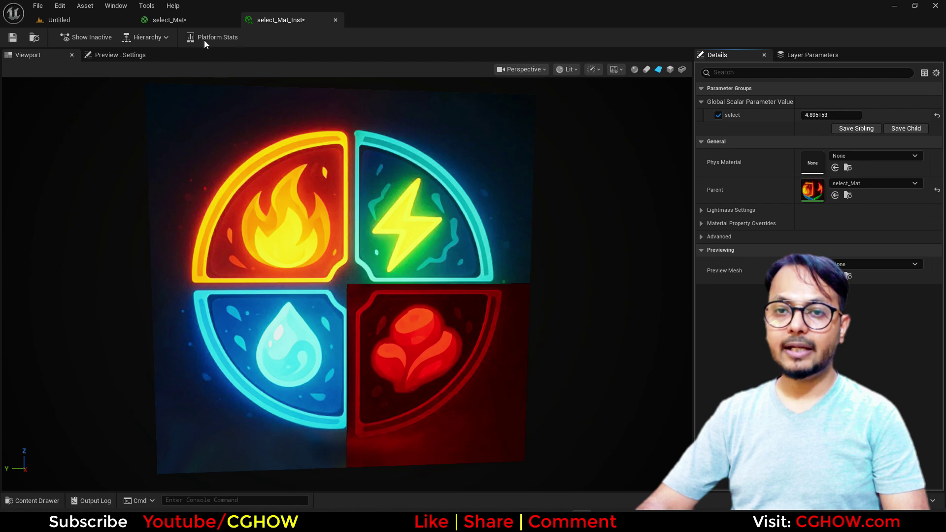
- Move the color Lerp away from its inputs in the select_Mat graph and set the red color constant to 1, 1, 1
click(202, 23)
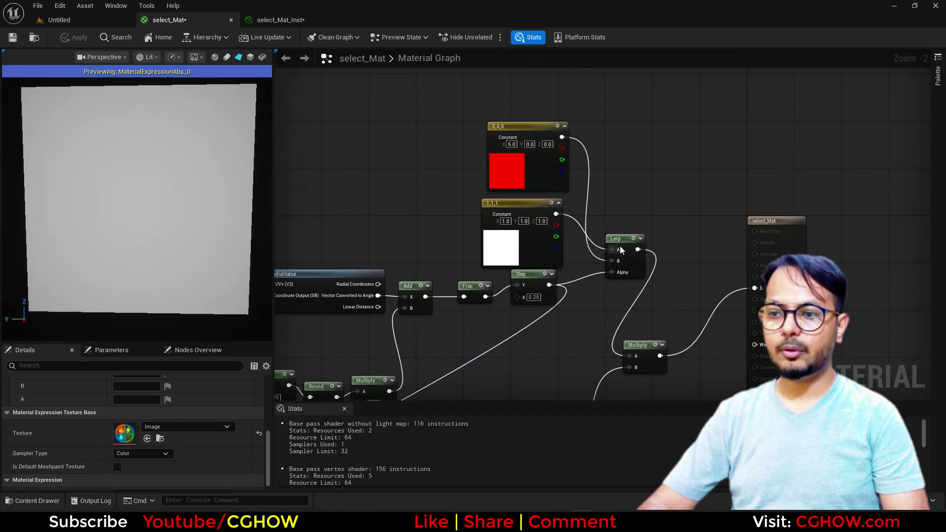
drag(622, 239, 695, 205)
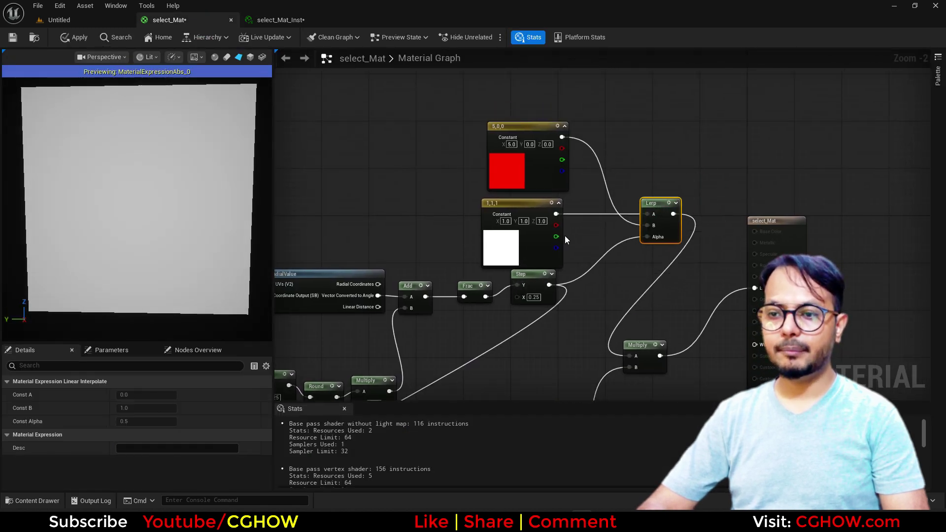
right_drag(583, 268, 560, 215)
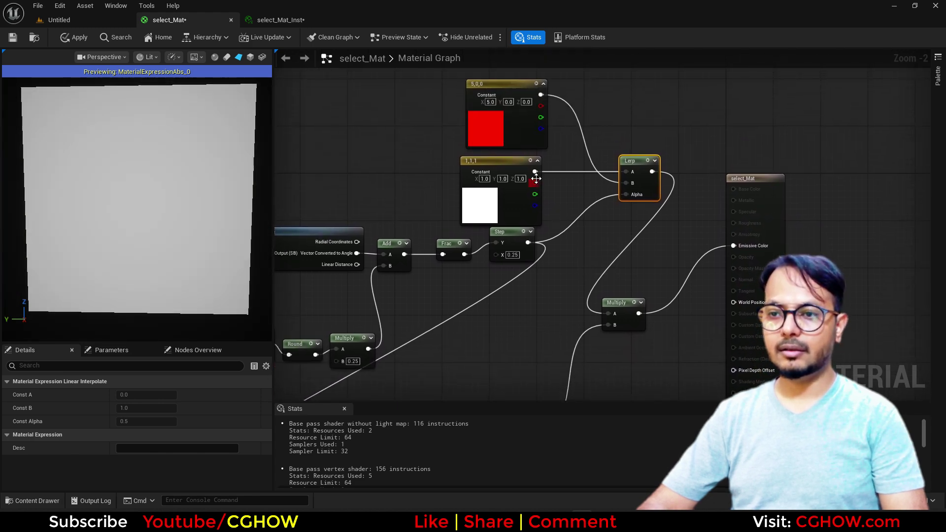
drag(535, 171, 507, 127)
click(493, 126)
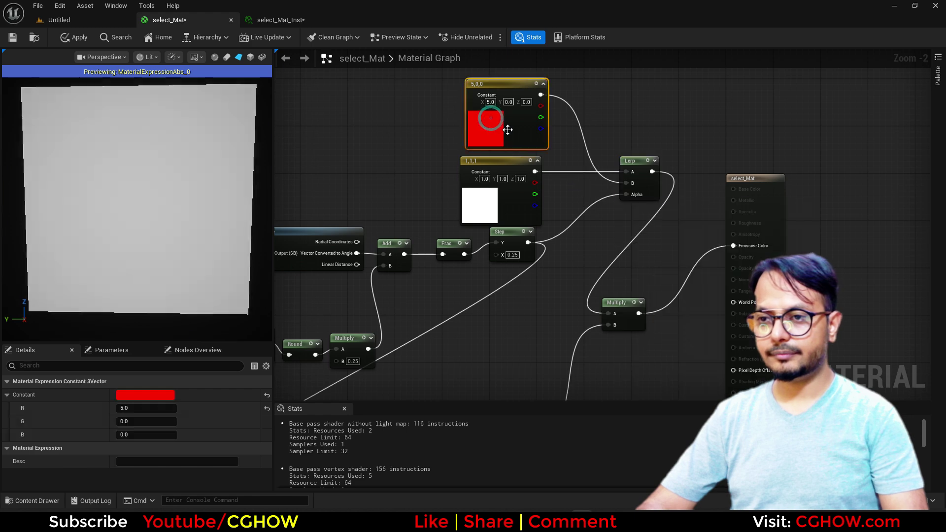
click(136, 409)
text(1)
click(133, 418)
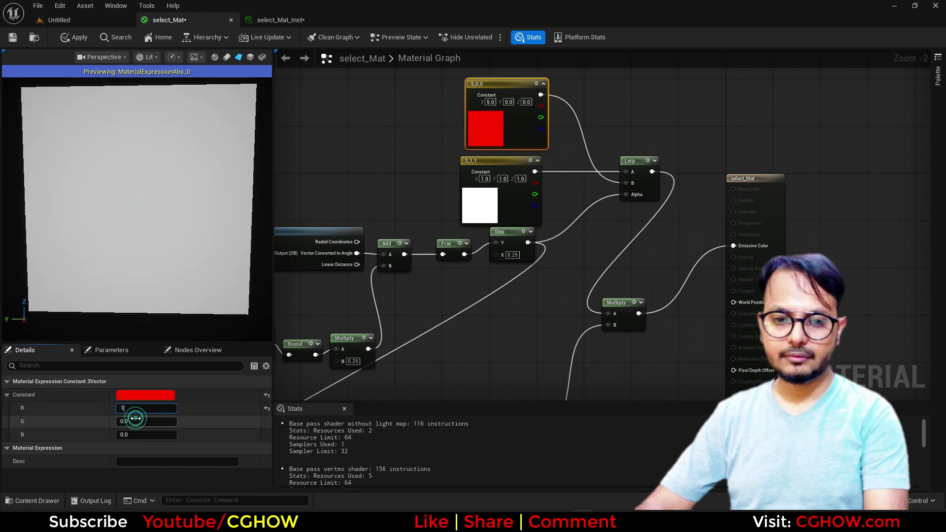
text(1)
click(143, 431)
text(1)
key(Return)
- Move the white constant feeding Lerp A aside and replace it with a Desaturation node driven by the Texture Sample's RGB
drag(495, 202, 332, 201)
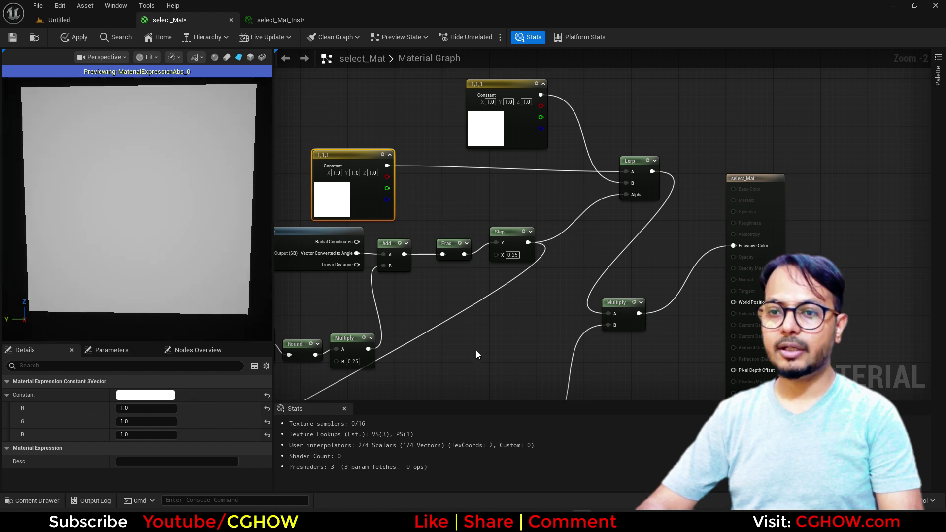
right_drag(481, 356, 476, 277)
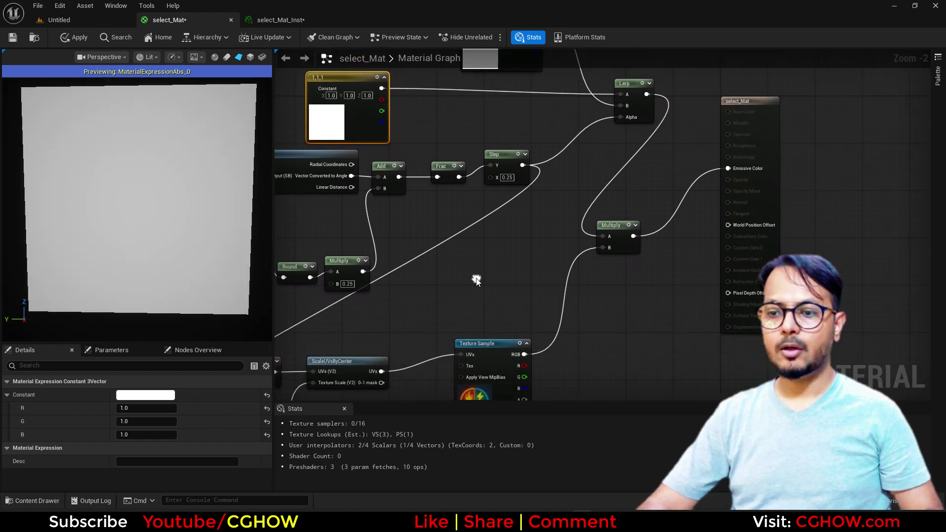
drag(524, 355, 566, 333)
text(deas)
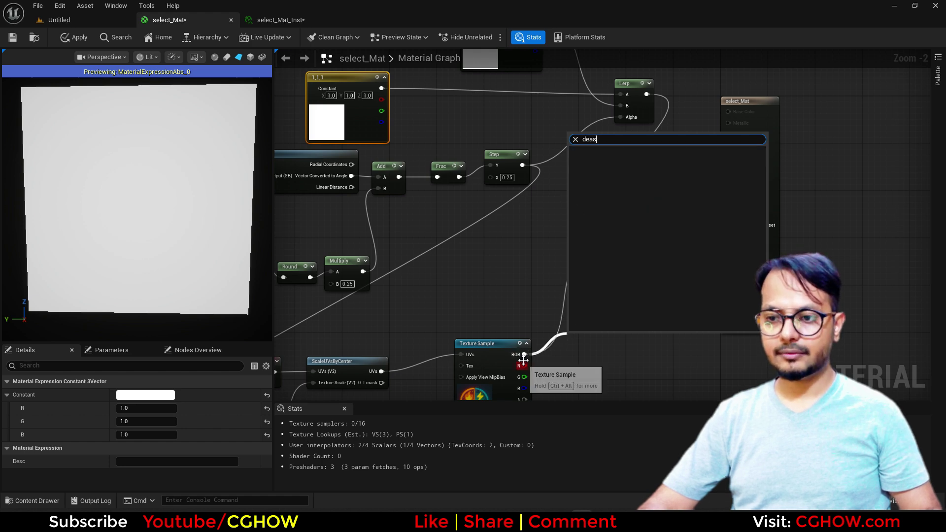
drag(524, 354, 626, 92)
text(desa)
click(601, 174)
- Apply the desaturation change and set select to about 4.39 in the material instance
click(79, 38)
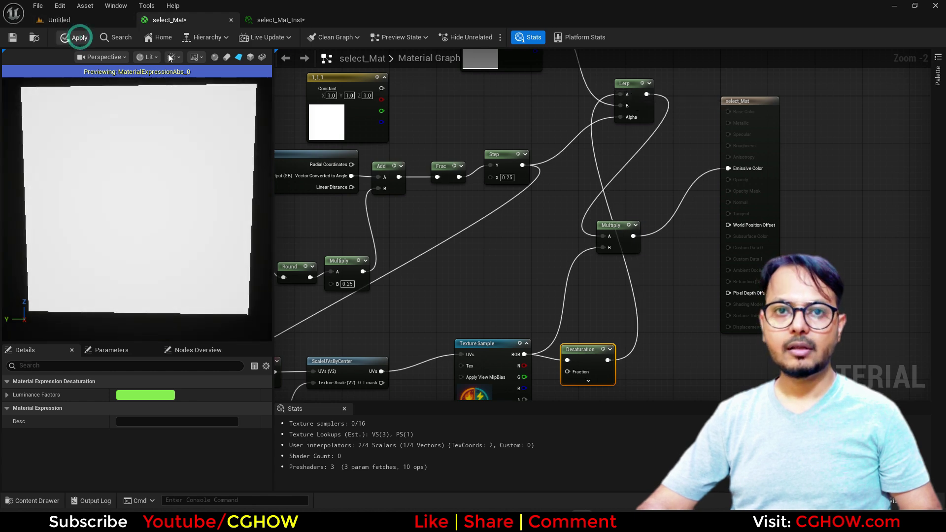
click(294, 17)
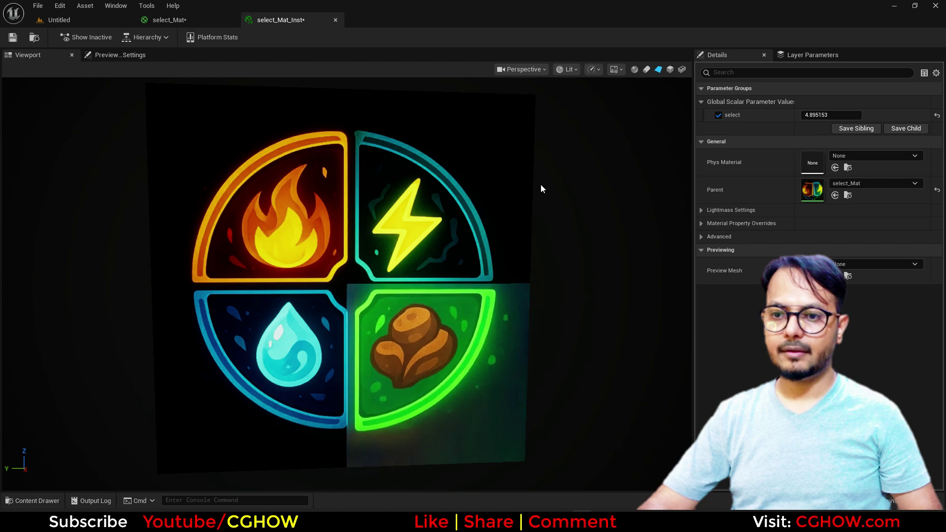
mouse_move(831, 115)
mouse_down()
mouse_move(852, 116)
mouse_move(824, 115)
mouse_up()
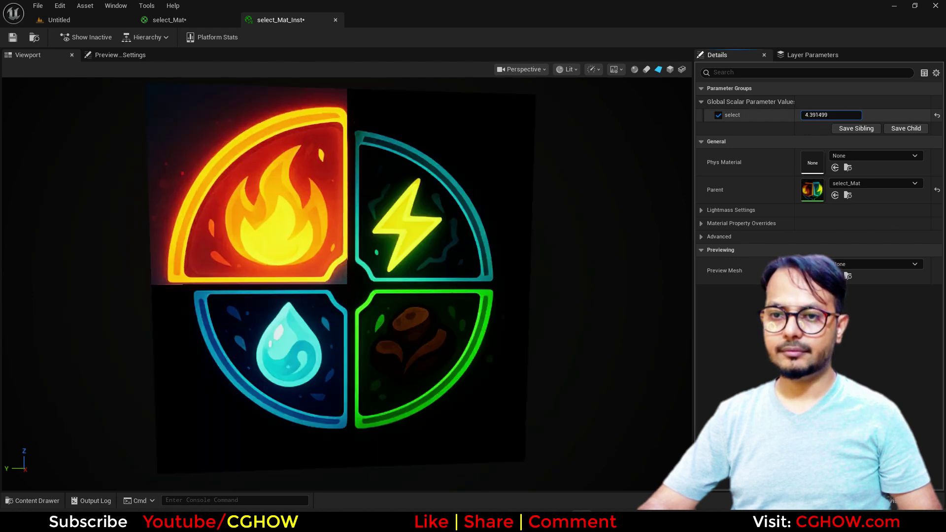
- Move the final Multiply node closer to the material output in the select_Mat graph and preview the Desaturation node
click(196, 20)
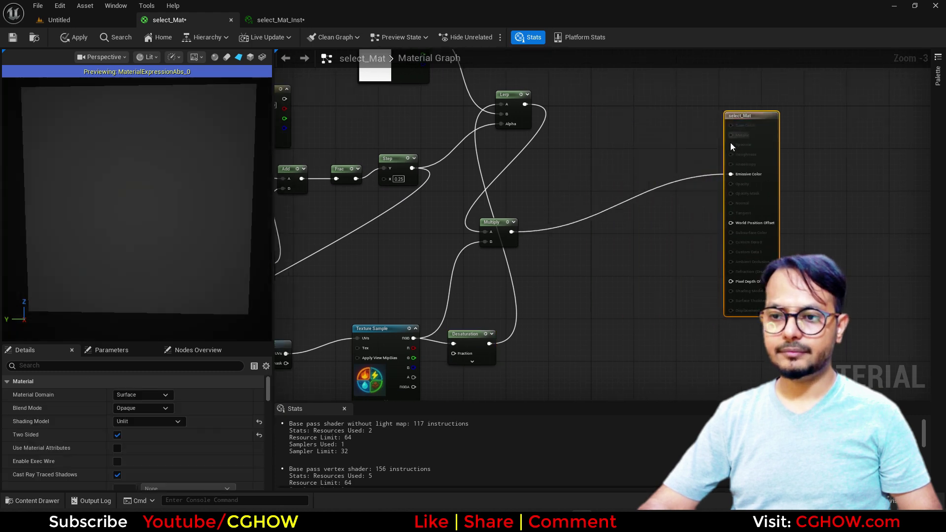
drag(511, 232, 619, 222)
right_drag(429, 180, 482, 252)
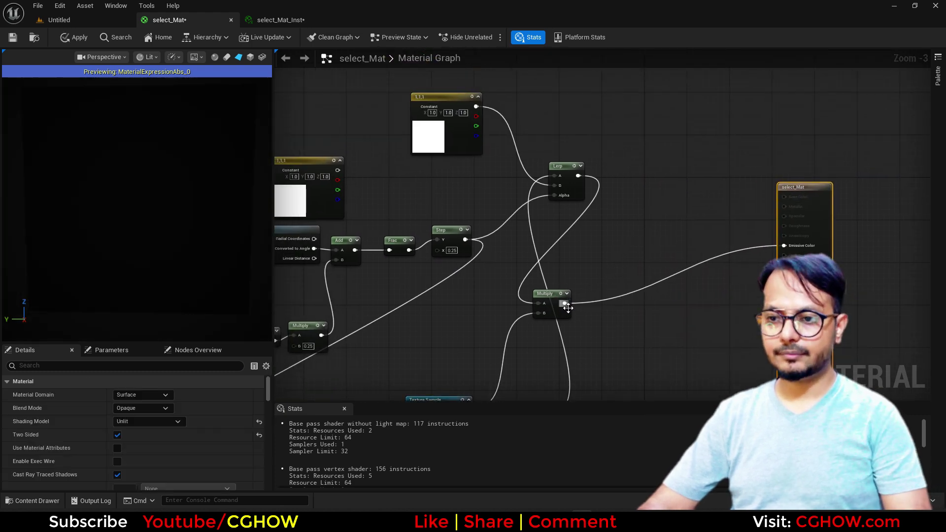
drag(552, 297, 638, 260)
right_drag(548, 390, 542, 259)
click(531, 275)
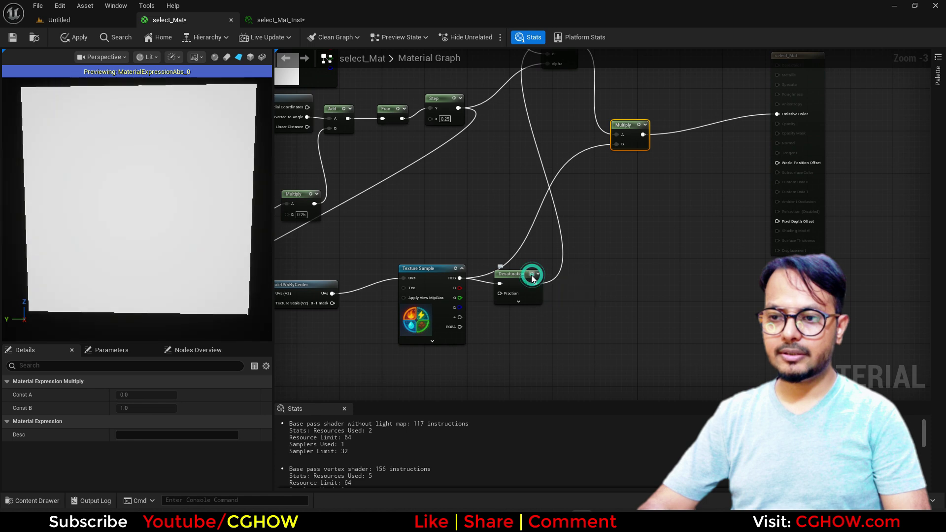
- Preview the Desaturation node and move it farther from the Texture Sample in the select_Mat graph
click(532, 275)
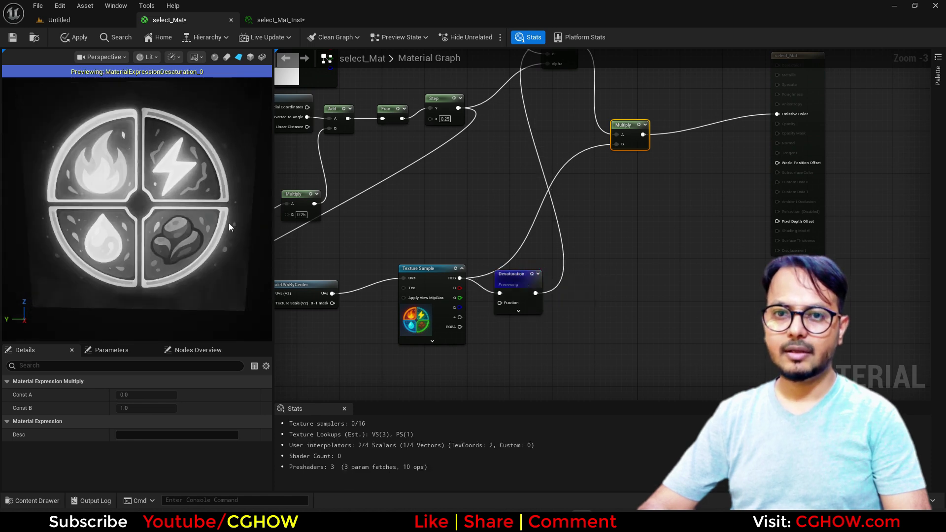
right_drag(535, 222, 507, 287)
right_click(507, 286)
right_drag(544, 163, 537, 178)
click(544, 171)
right_drag(545, 314, 551, 253)
drag(501, 338, 564, 323)
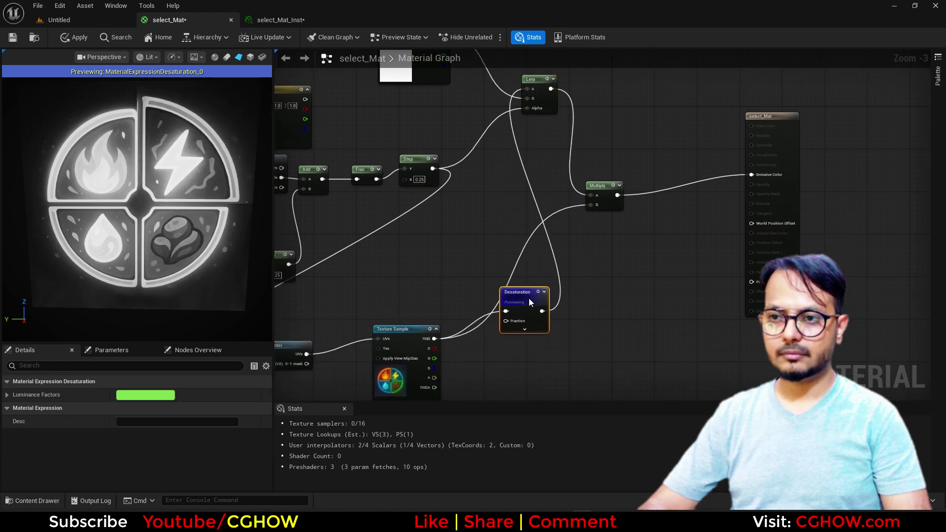
- Delete the color Lerp, the final Multiply node and the unused upper white constant from the select_Mat graph
right_drag(545, 135, 534, 175)
click(534, 173)
key(Delete)
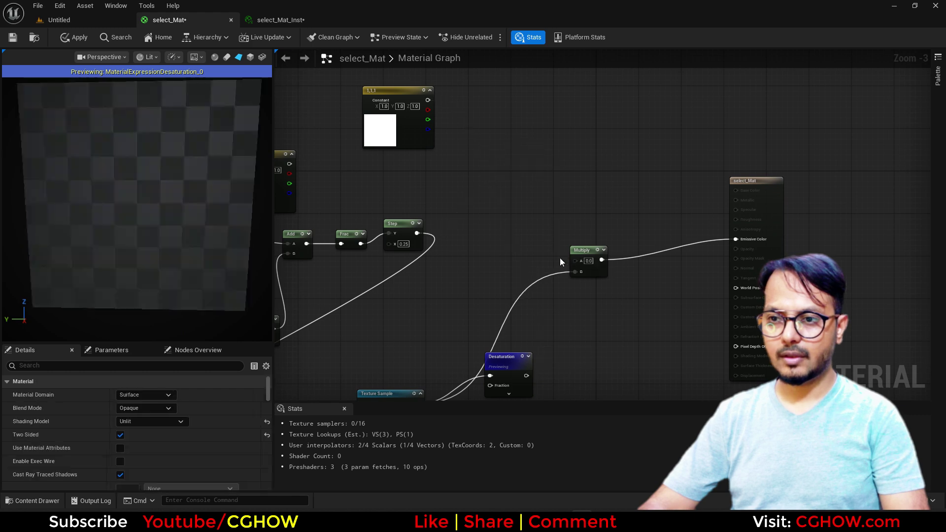
click(585, 254)
key(Delete)
click(394, 123)
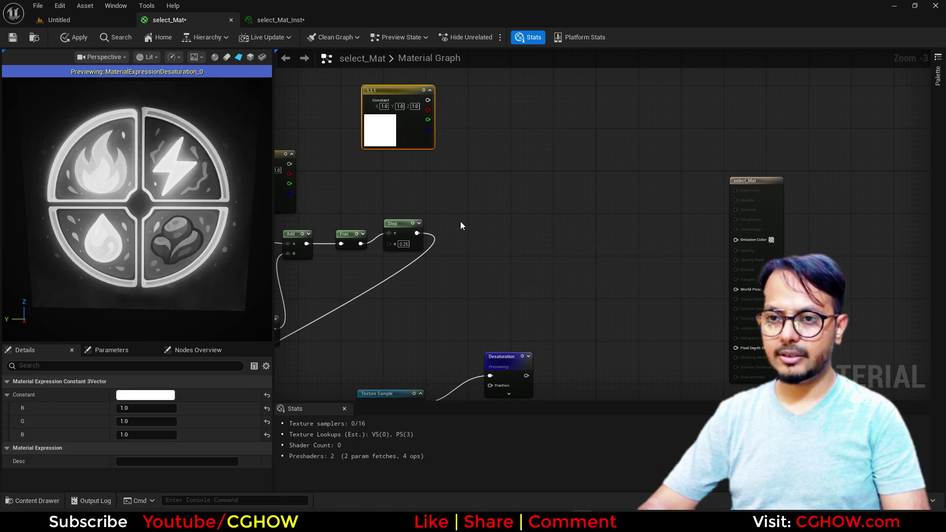
key(Delete)
- Move the Desaturation node toward the material output and place the Saturate node just below the Step node
drag(506, 362, 548, 287)
right_drag(498, 301, 526, 238)
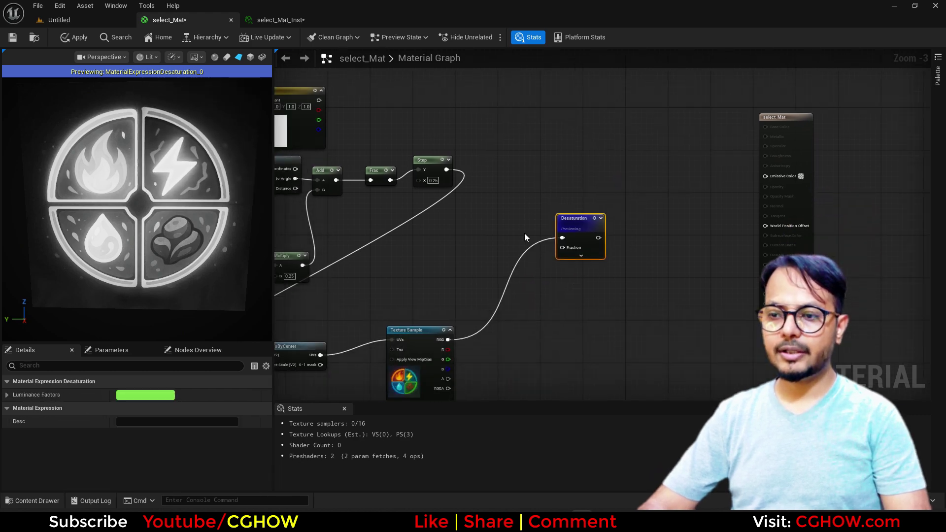
right_drag(439, 195, 495, 221)
right_drag(357, 268, 493, 186)
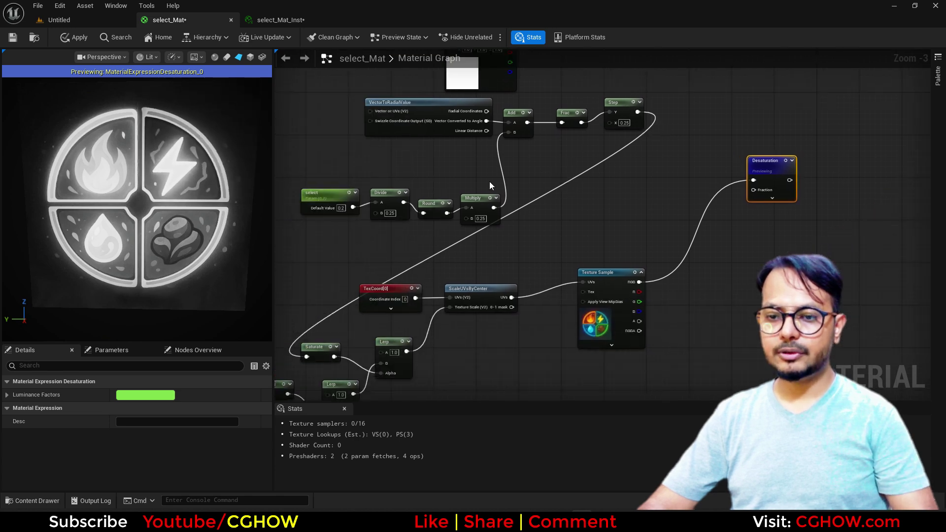
right_drag(326, 331, 382, 281)
drag(375, 302, 377, 253)
right_drag(667, 119, 433, 229)
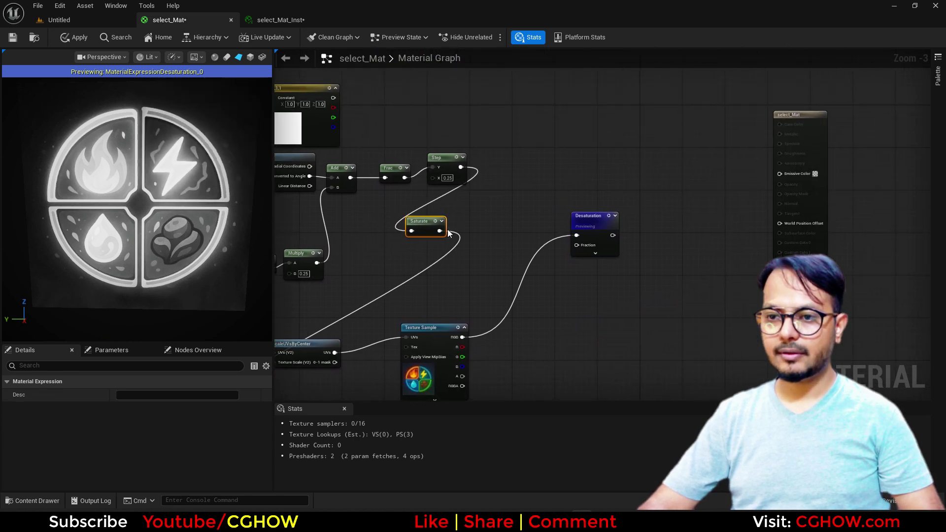
- Preview the Saturate node to inspect the selected segment's mask
key(space)
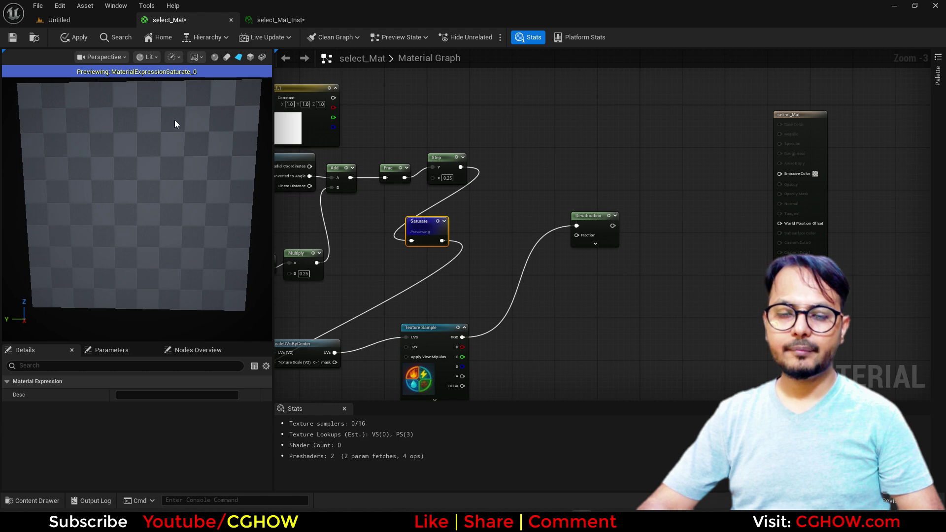
right_drag(474, 211, 417, 228)
scroll(417, 229, up, 2)
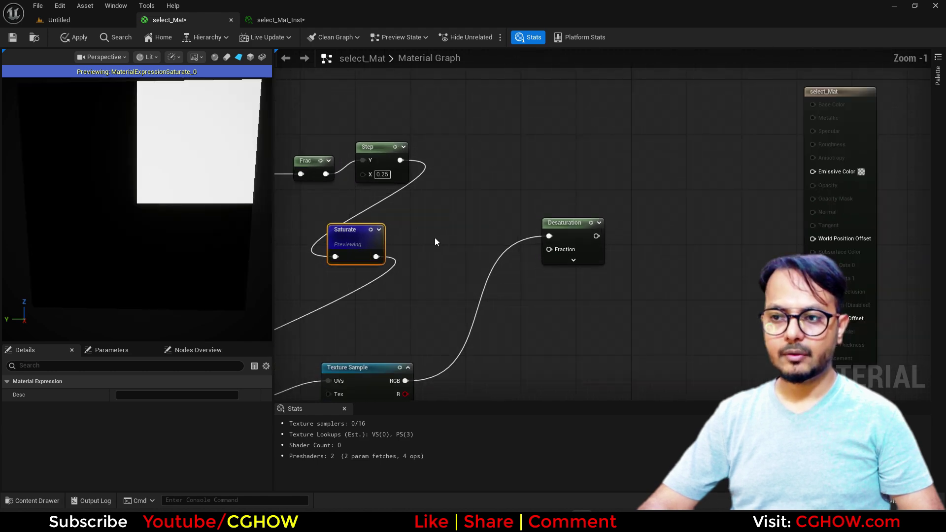
- Feed a constant of 0 into the Desaturation node's Fraction, preview the node and move the constant aside
click(571, 232)
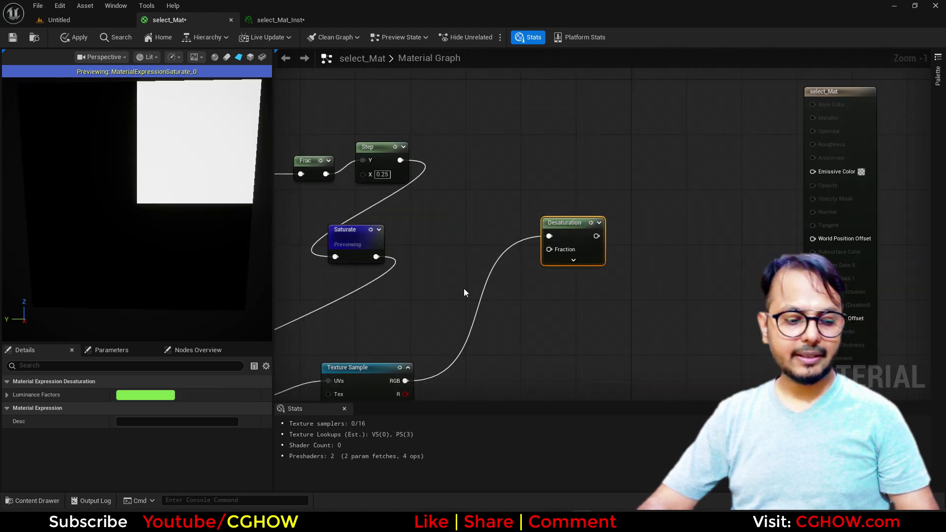
drag(524, 267, 549, 250)
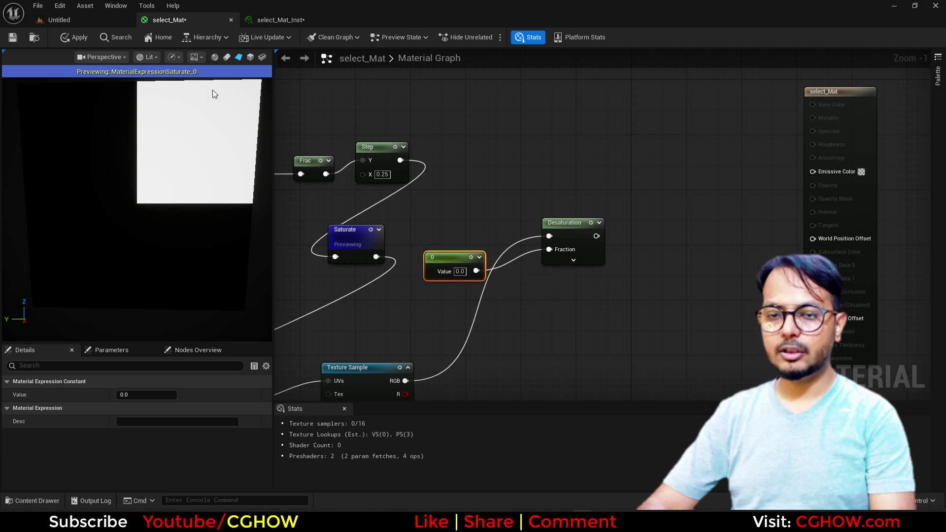
click(591, 223)
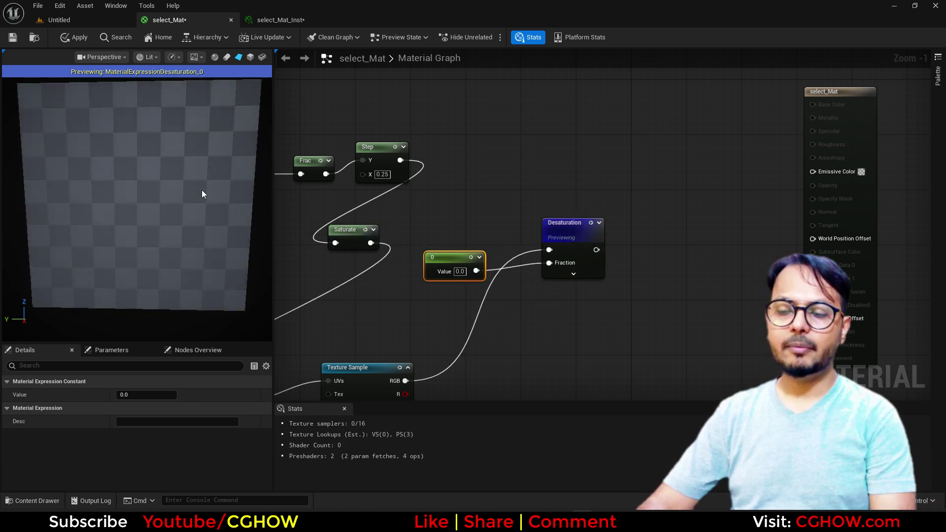
drag(443, 257, 420, 303)
- Invert the Saturate output with a 1-x node, feed it into the Desaturation node's Fraction and preview the result
click(401, 212)
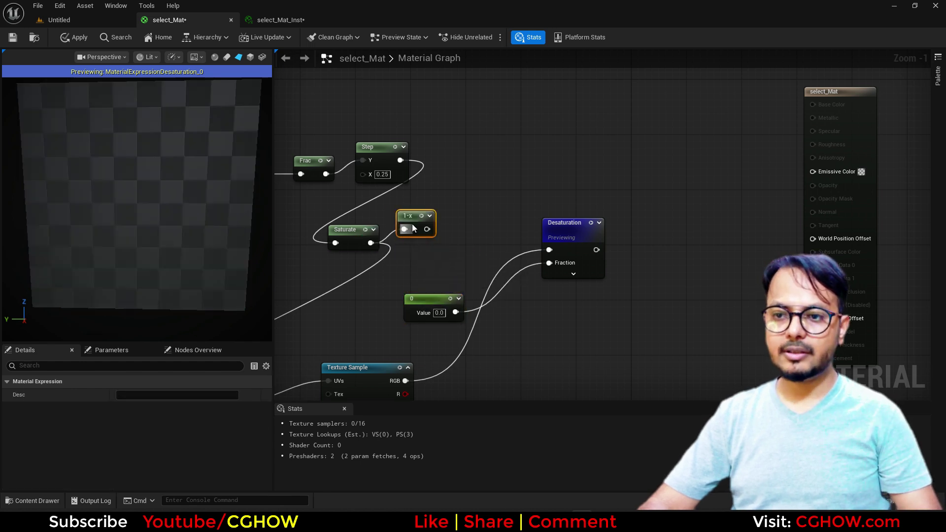
click(421, 216)
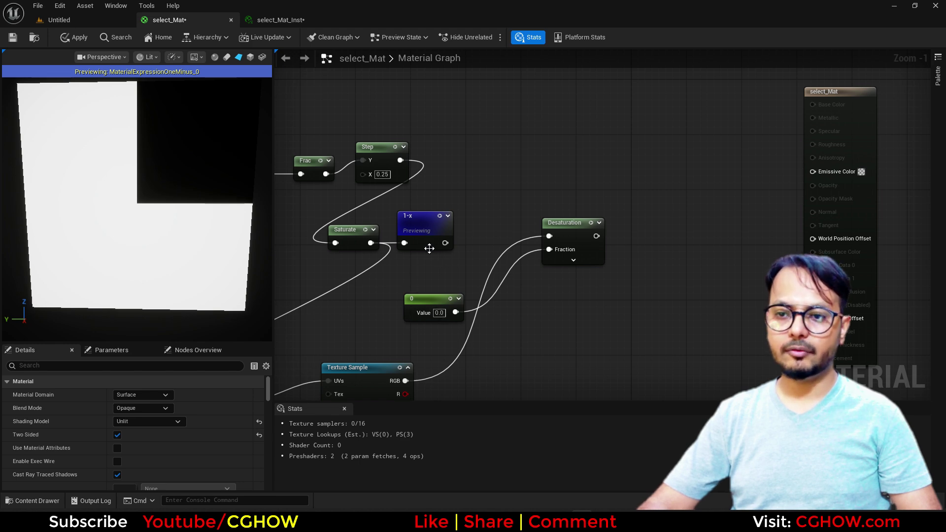
drag(541, 258, 548, 249)
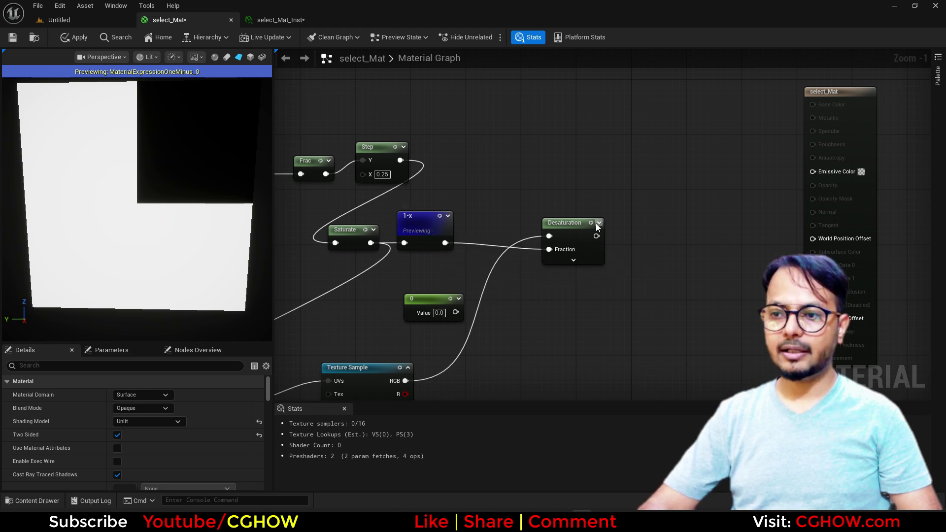
click(590, 222)
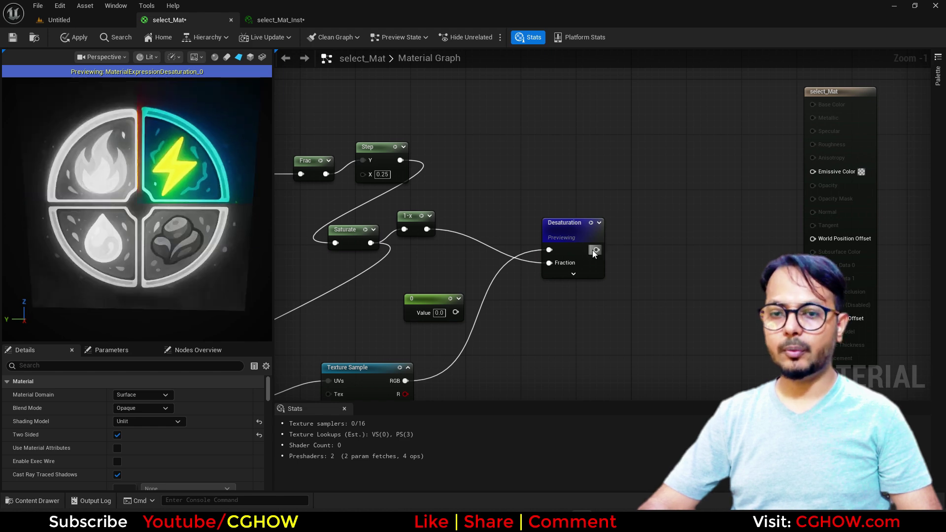
- Connect the Desaturation output to the material's Emissive Color and apply the change
drag(595, 250, 707, 220)
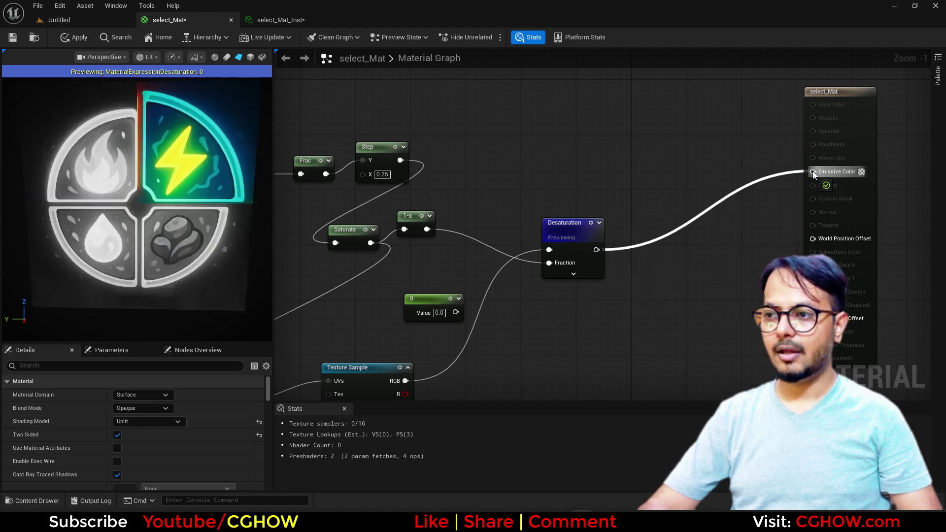
drag(813, 175, 813, 172)
key(ctrl+s)
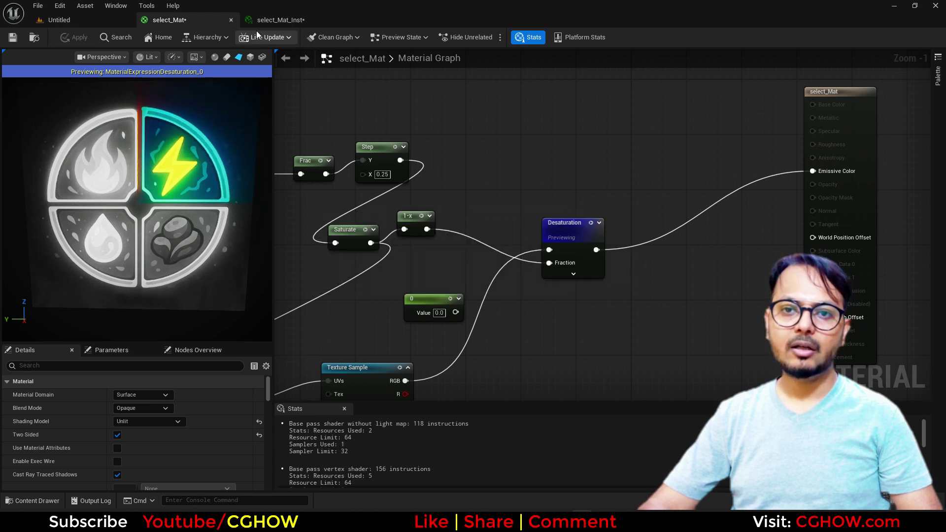
- Set select to about 4.55 in the select_Mat_Inst material instance to check the desaturated segments
click(266, 20)
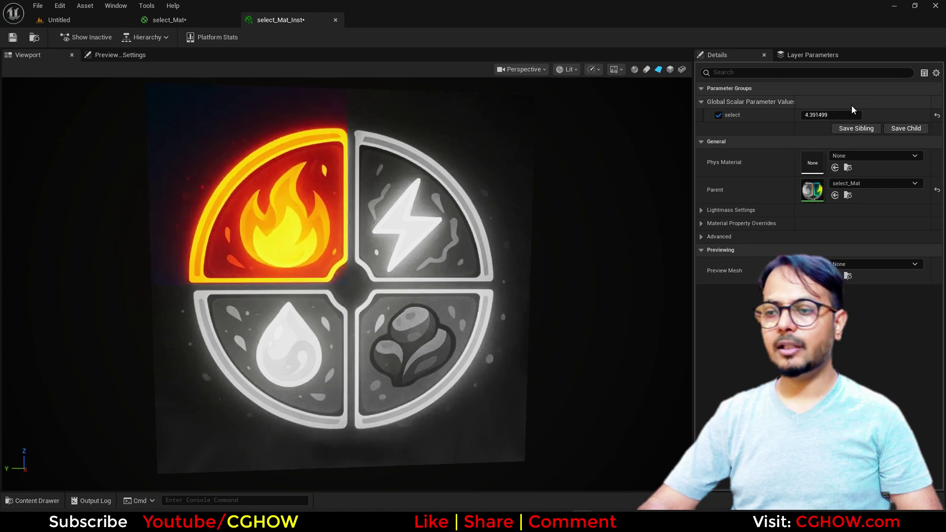
drag(830, 115, 838, 115)
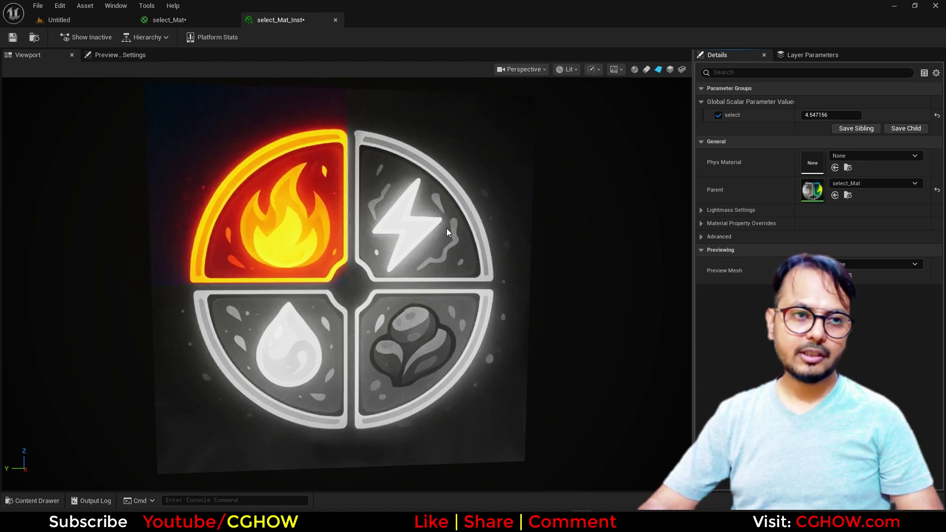